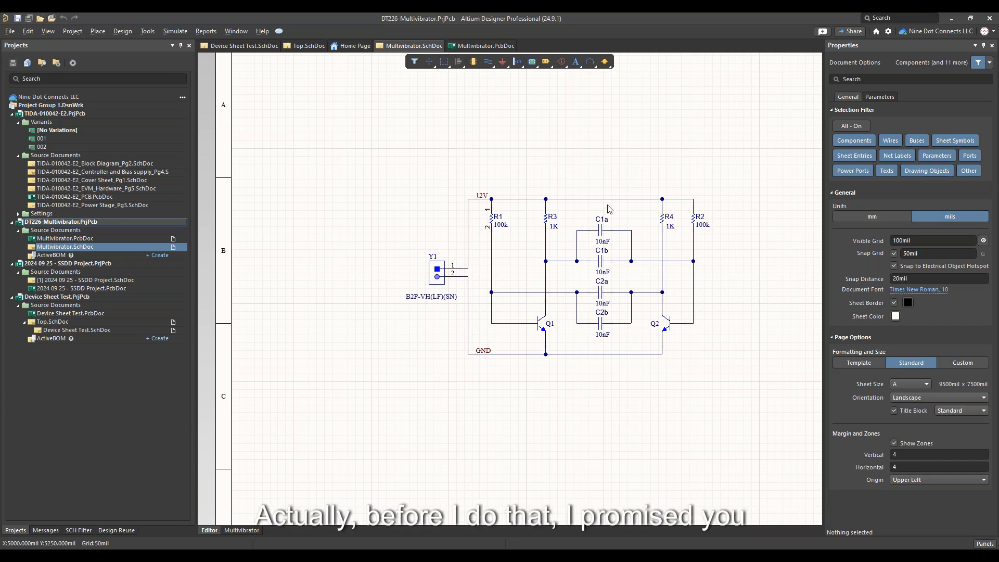
- Review the Graphical Editing preferences for schematics and leave the preferences without changing anything
left_click(889, 32)
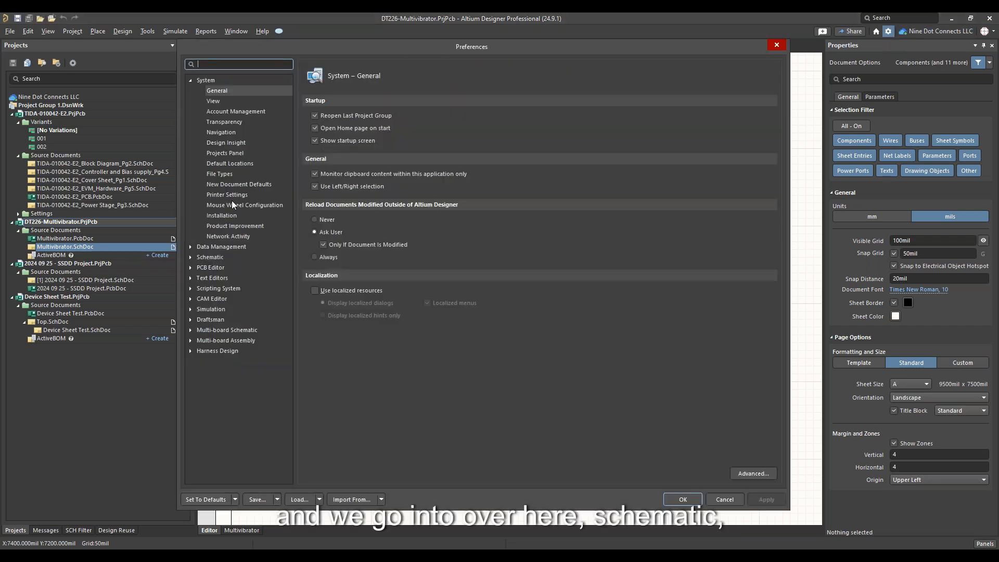
left_click(210, 257)
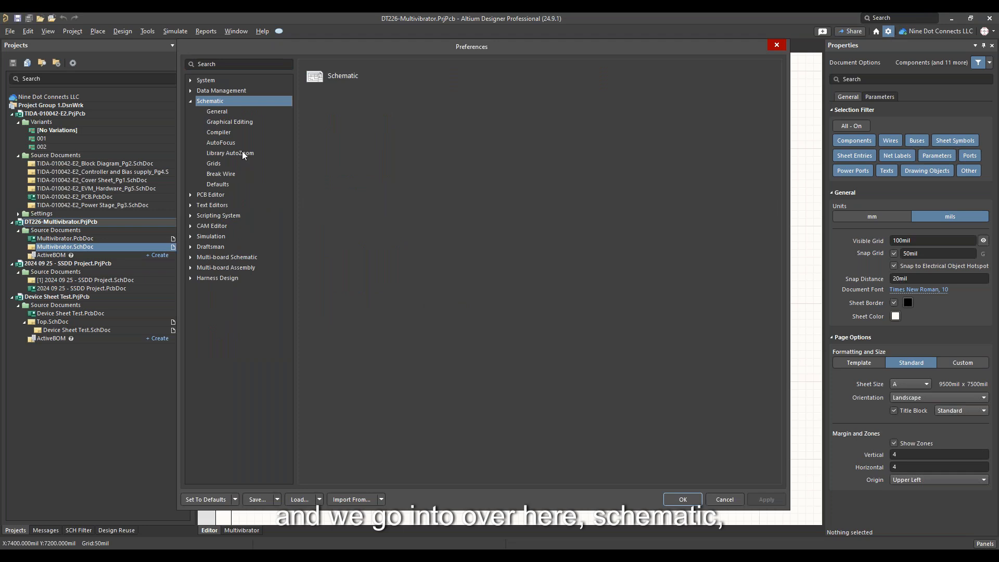
left_click(210, 120)
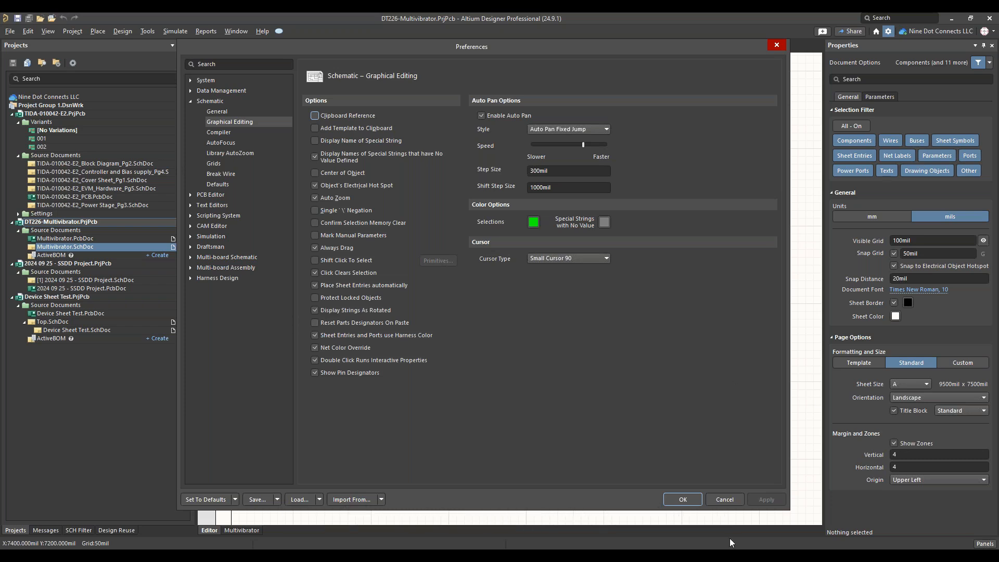
left_click(724, 500)
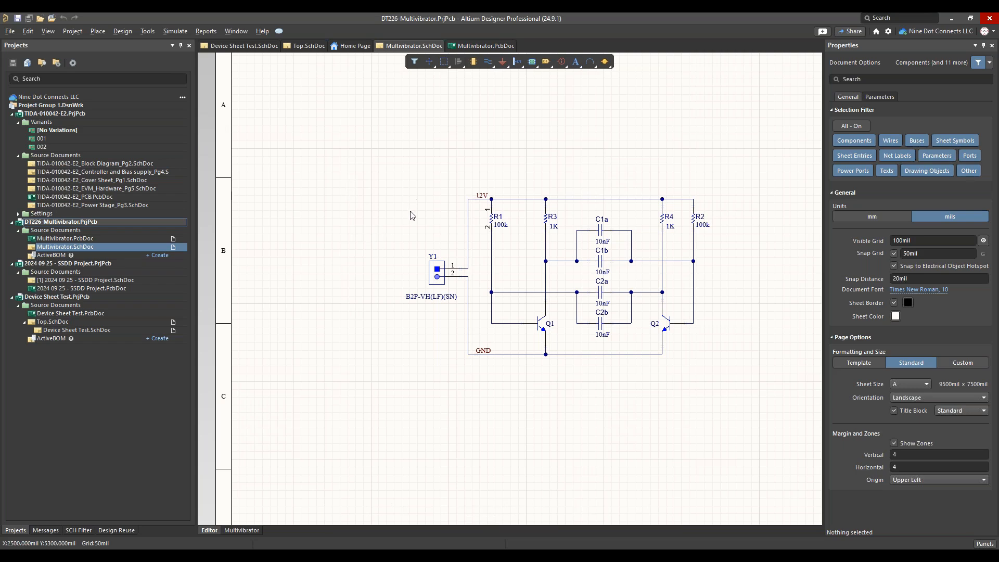
- Show the Design Reuse content and switch its source from Local to Nine Dot Connects LLC to view the reuse blocks
left_click(985, 544)
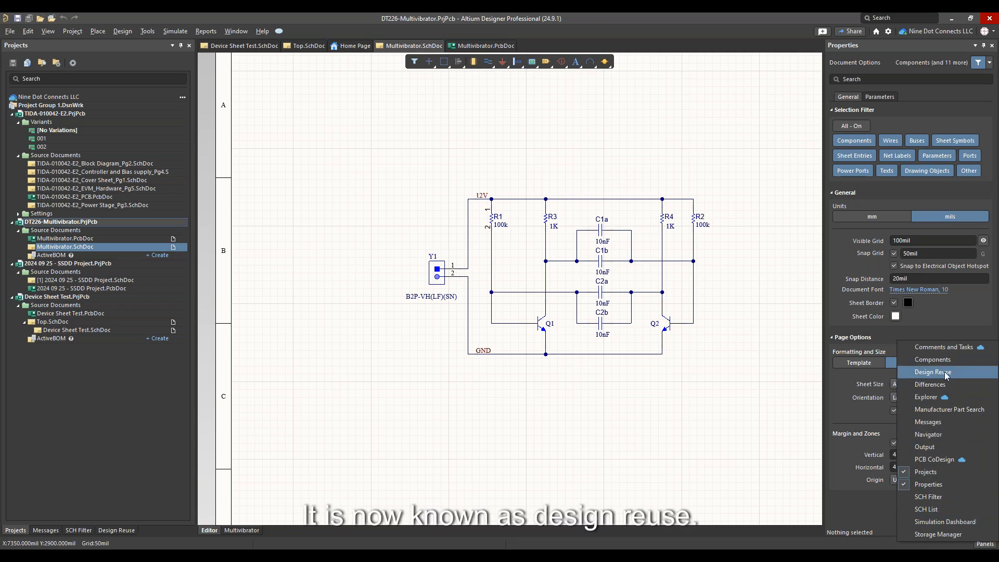
left_click(138, 450)
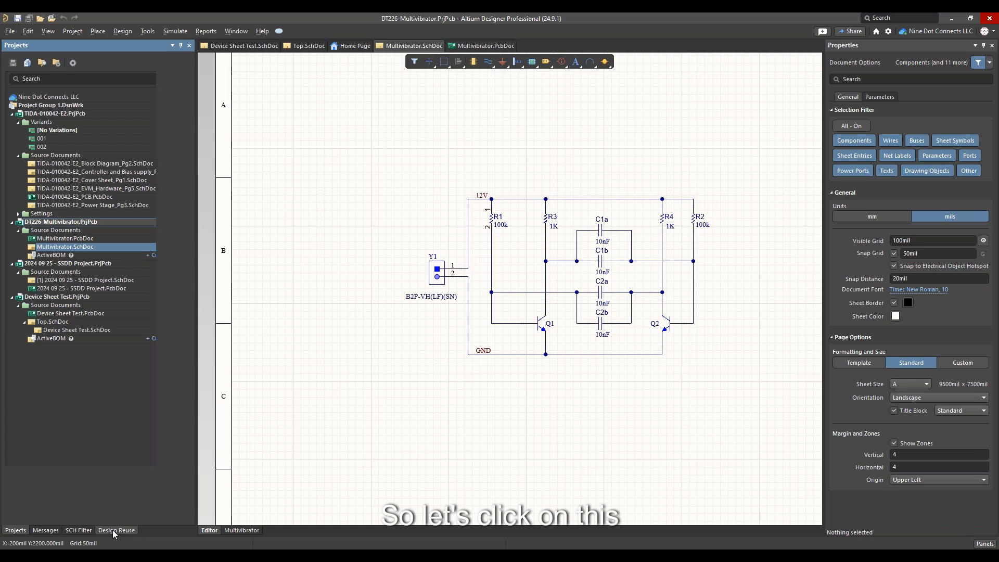
left_click(112, 530)
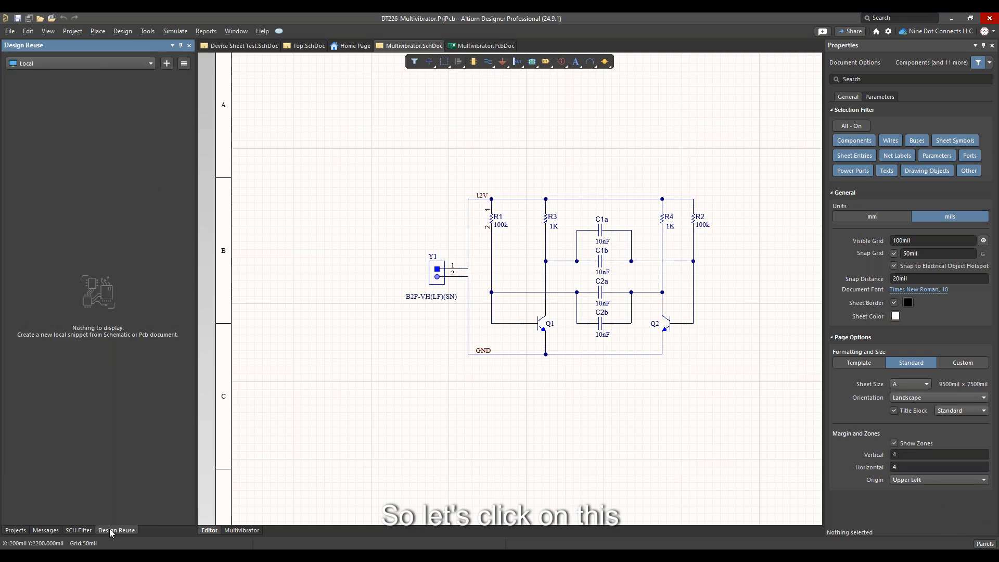
left_click(132, 67)
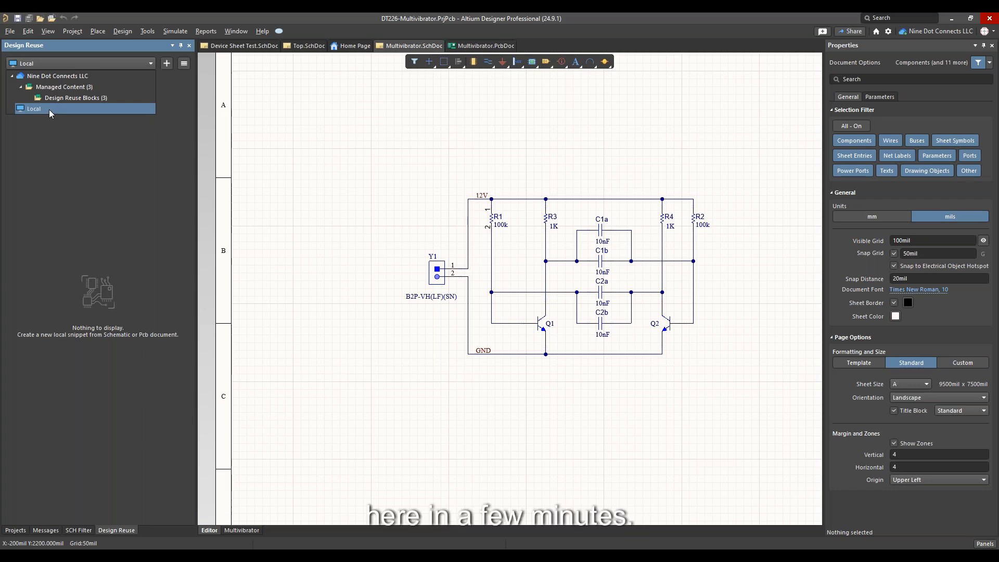
left_click(75, 77)
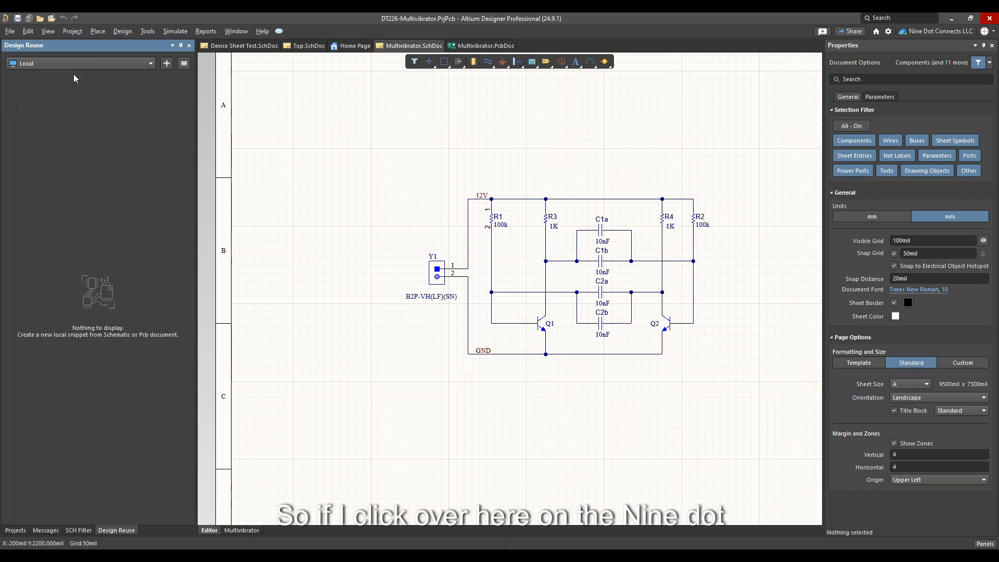
mouse_move(64, 261)
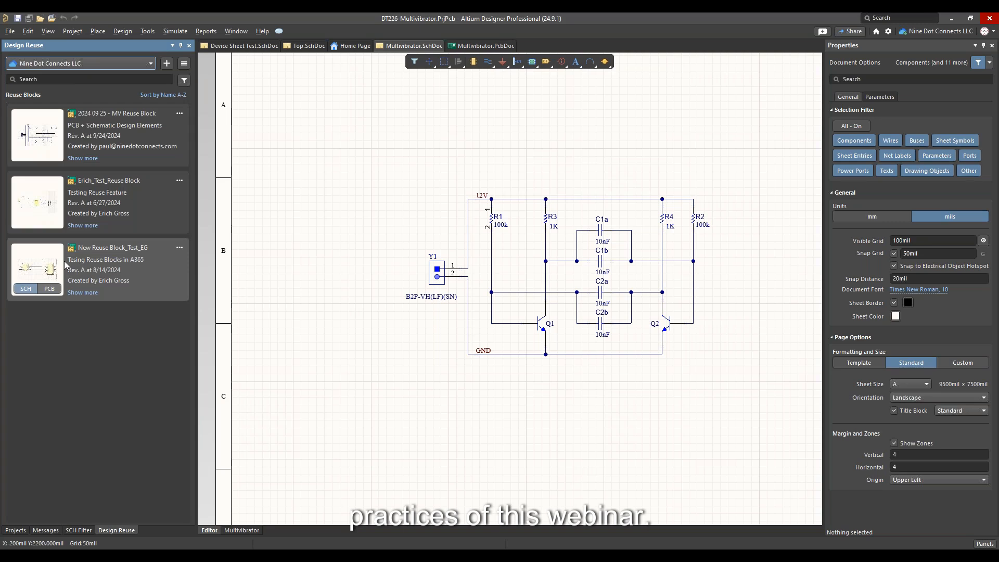
- Create a folder named Local Snippets in Downloads and add it to the available snippets folders
left_click(184, 64)
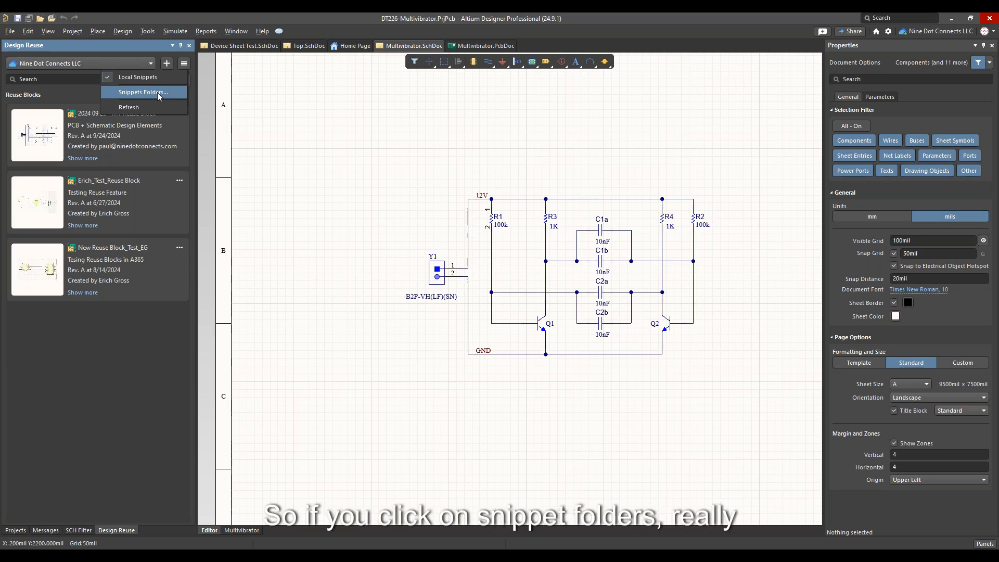
left_click(157, 92)
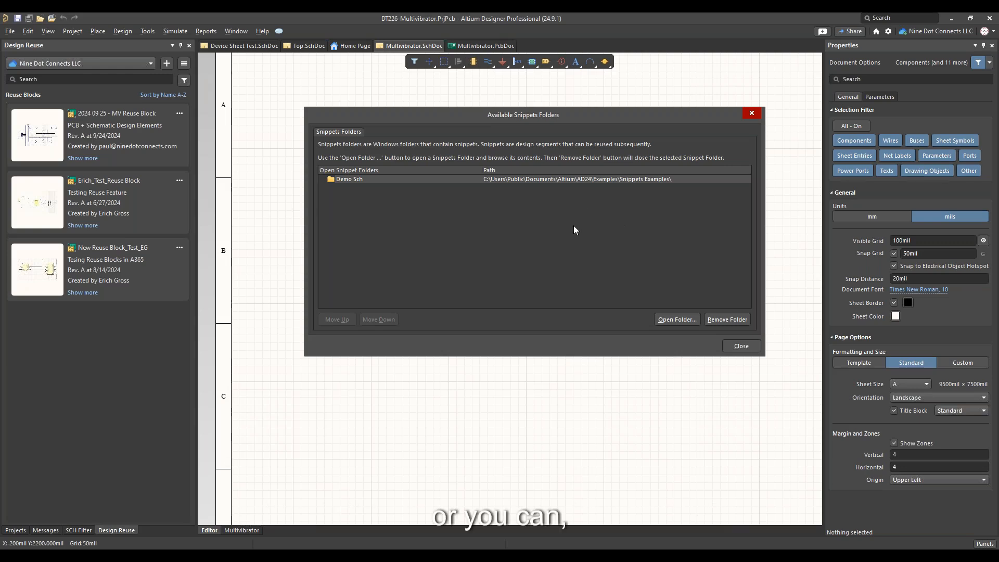
left_click(675, 318)
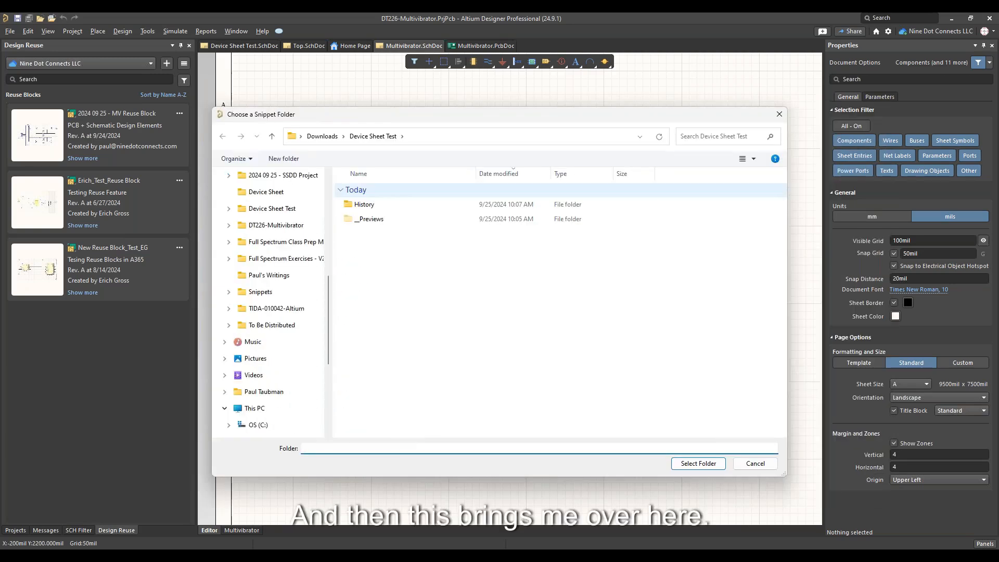
scroll(298, 279, "up", 6)
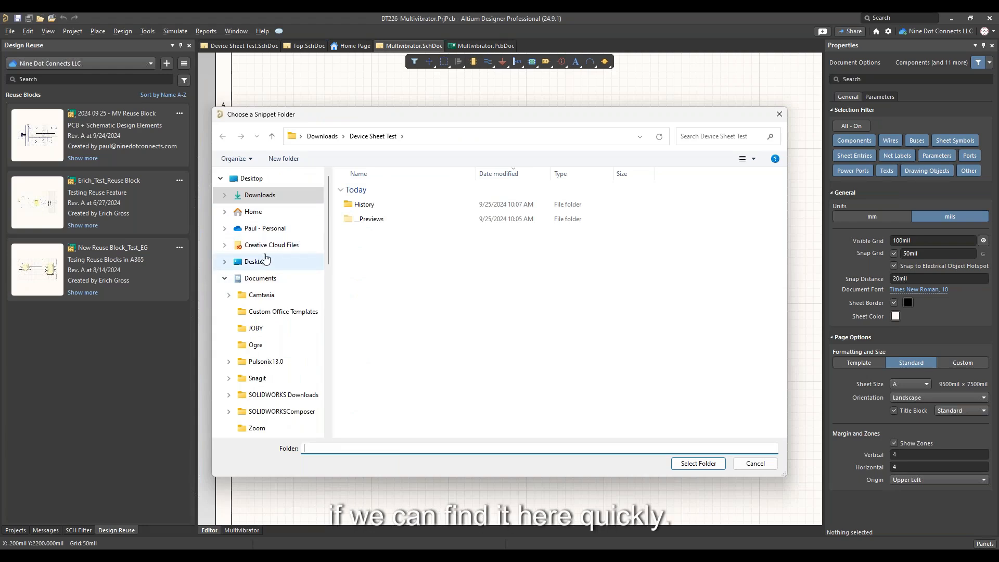
left_click(285, 195)
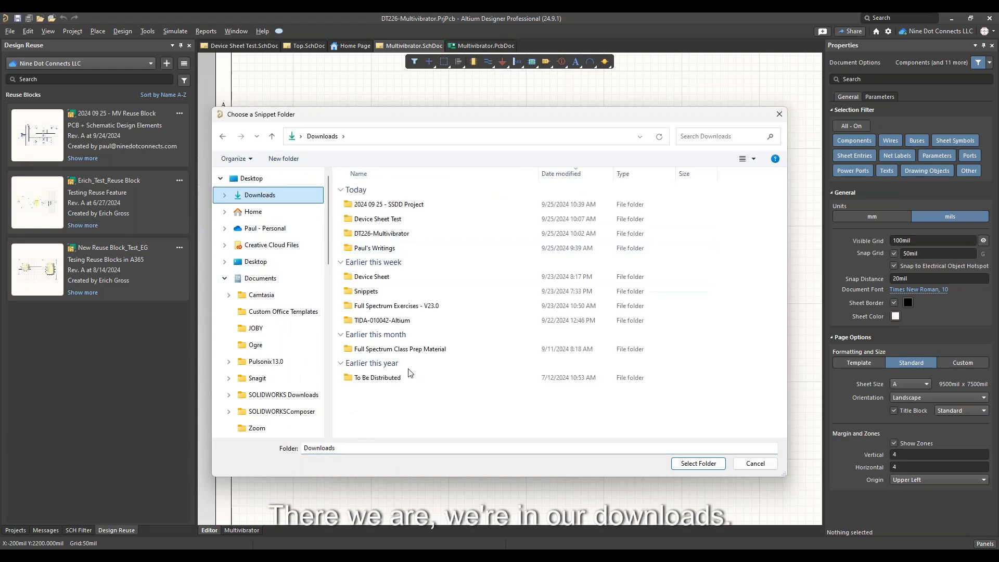
left_click(285, 159)
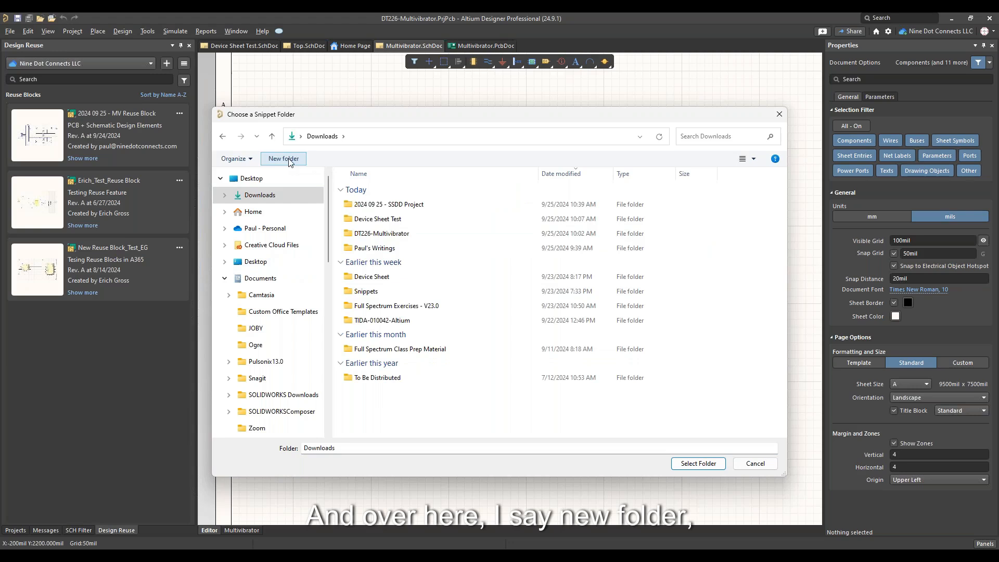
type("S")
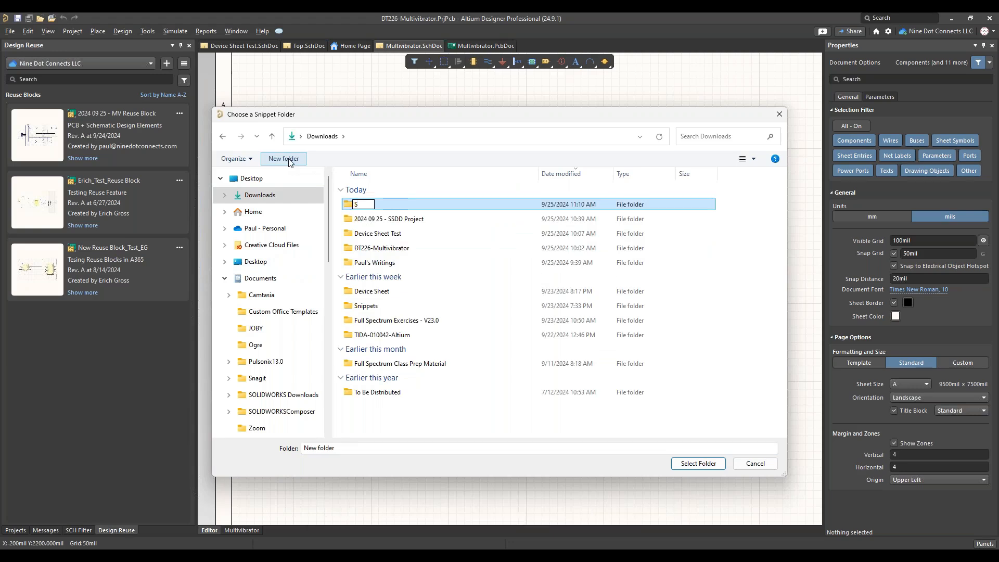
type("Loca")
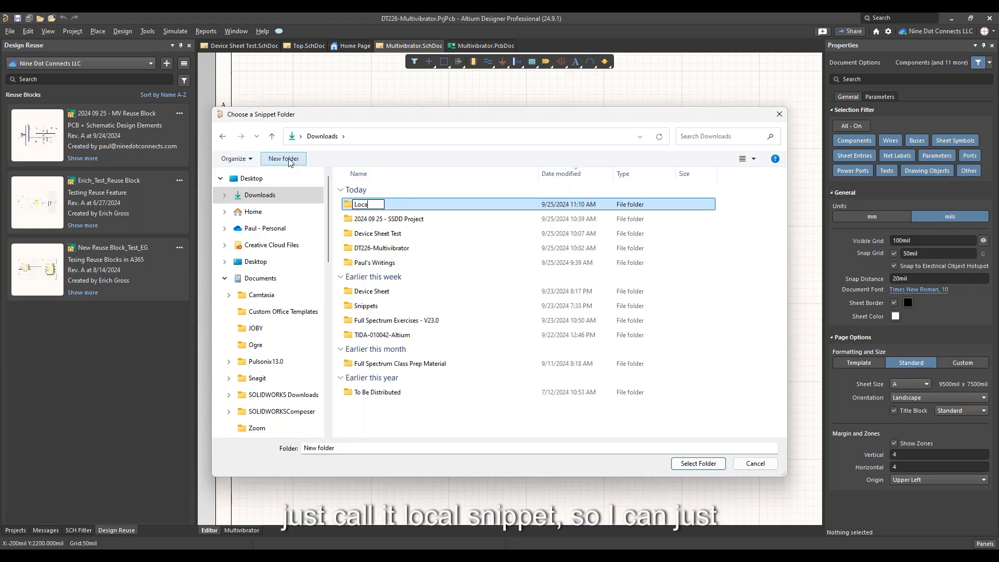
type("l Snippets")
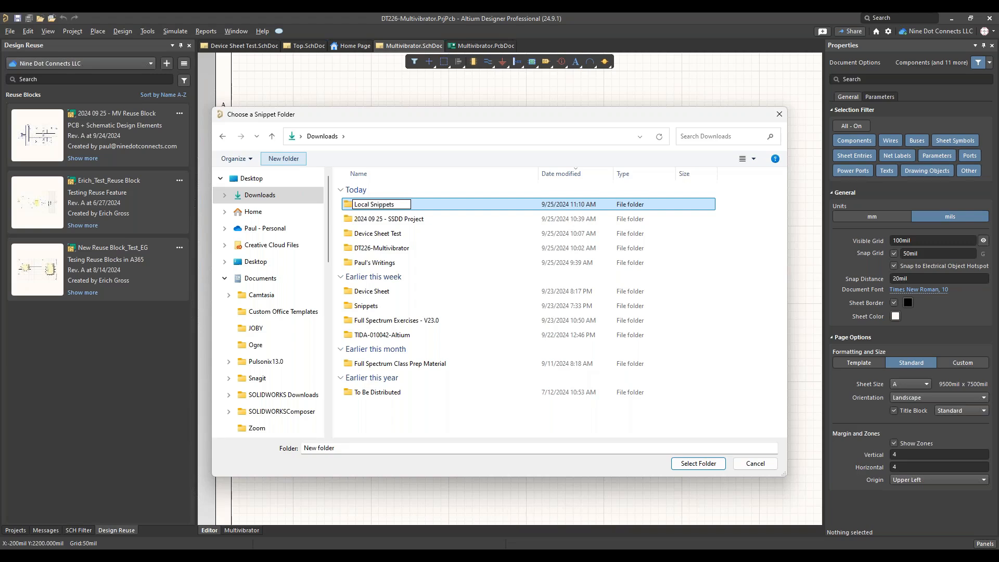
key("Return")
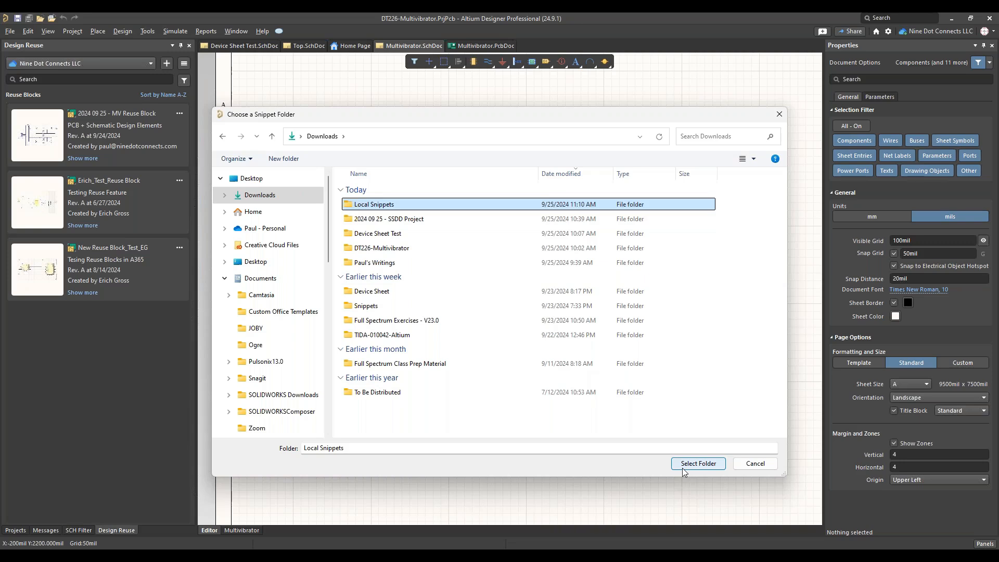
left_click(698, 463)
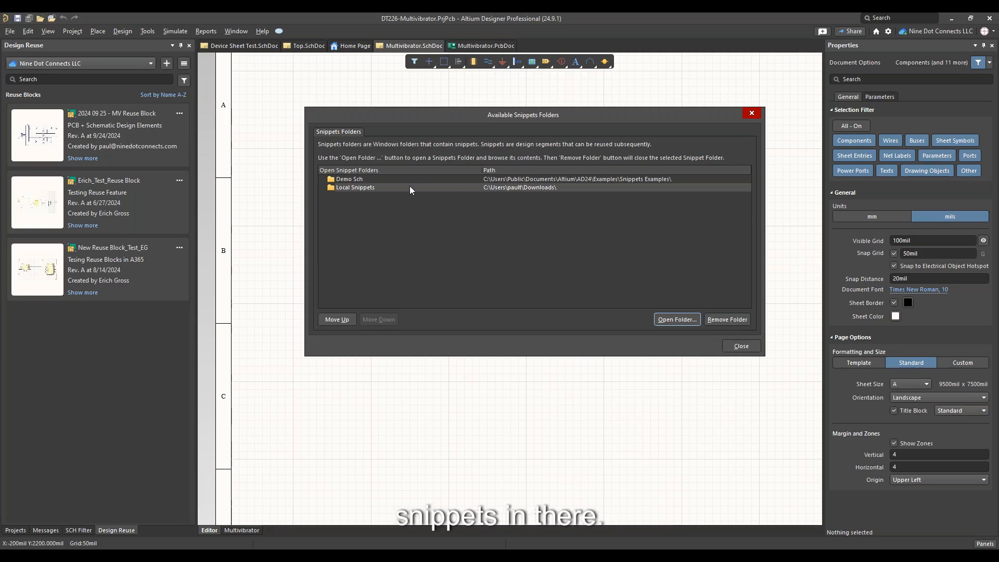
left_click(742, 346)
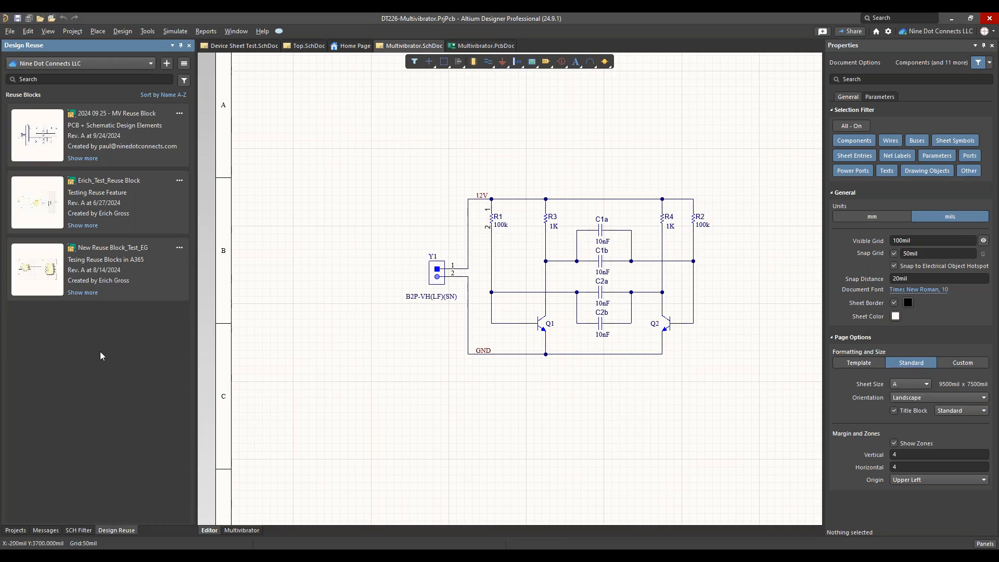
- View the Multivibrator.PcbDoc layout in the DT226-Multivibrator project and return to Multivibrator.SchDoc
left_click(16, 530)
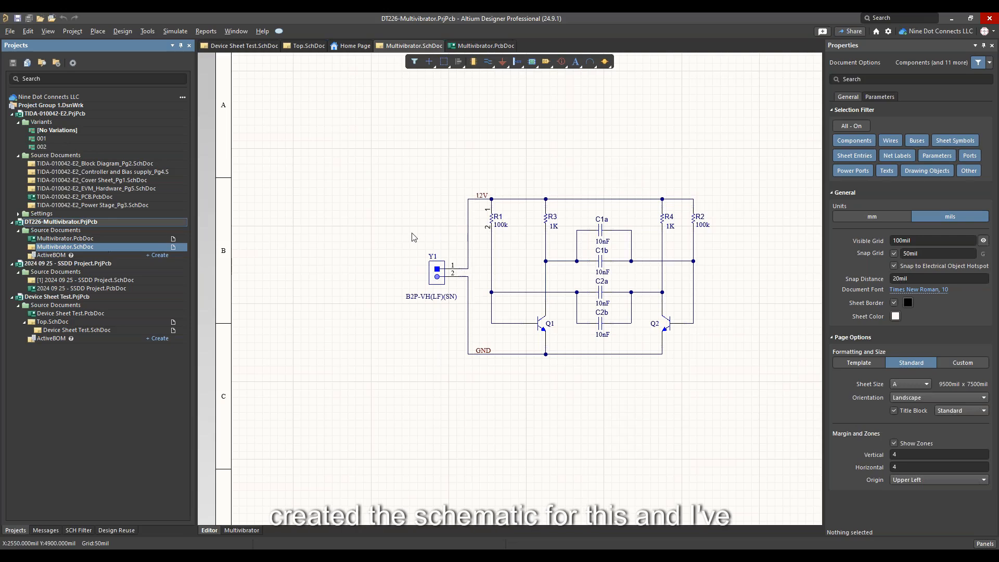
left_click(54, 239)
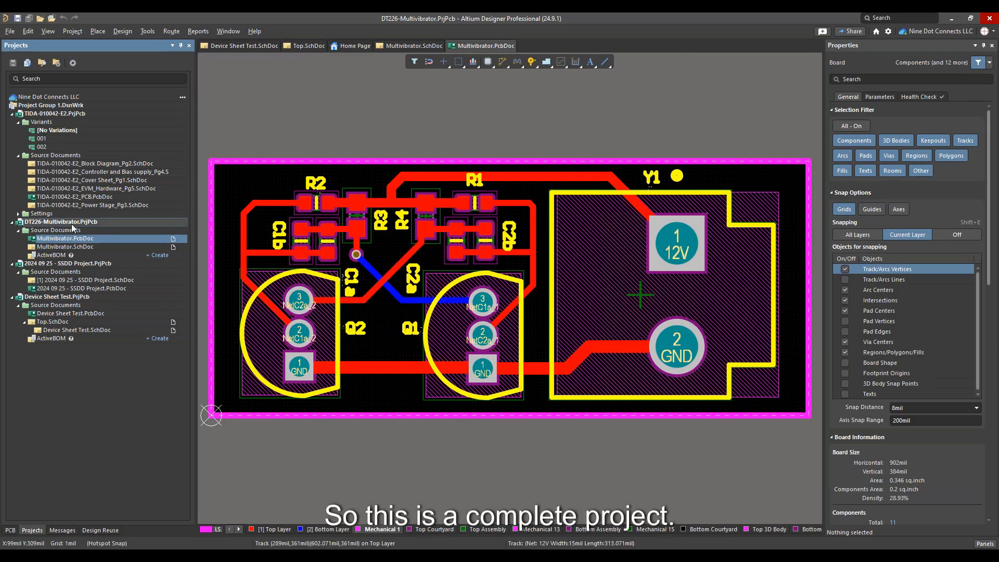
double_click(77, 251)
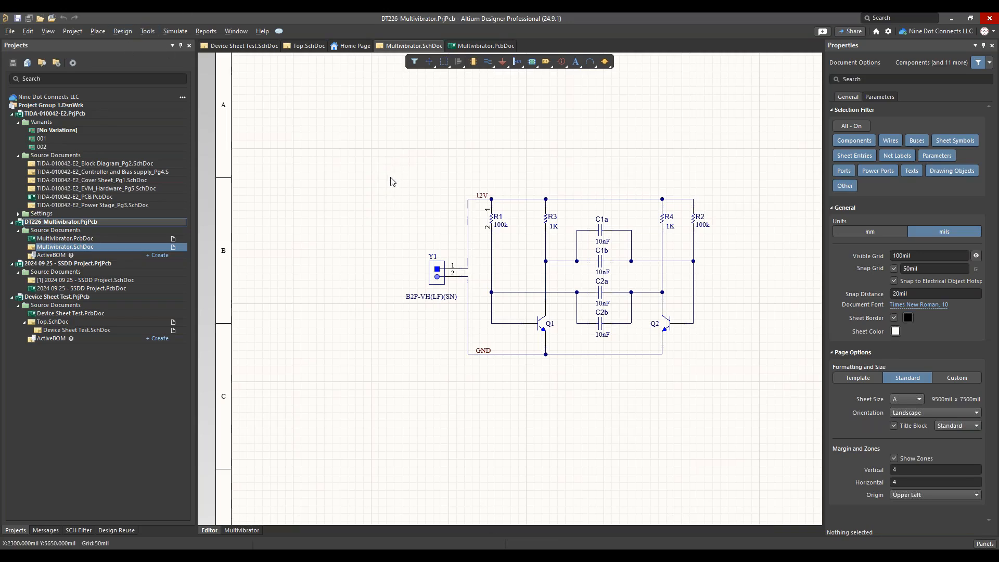
- Select the whole multivibrator circuit, clear the selection and check which context commands are offered with nothing selected
left_click_drag(381, 171, 748, 416)
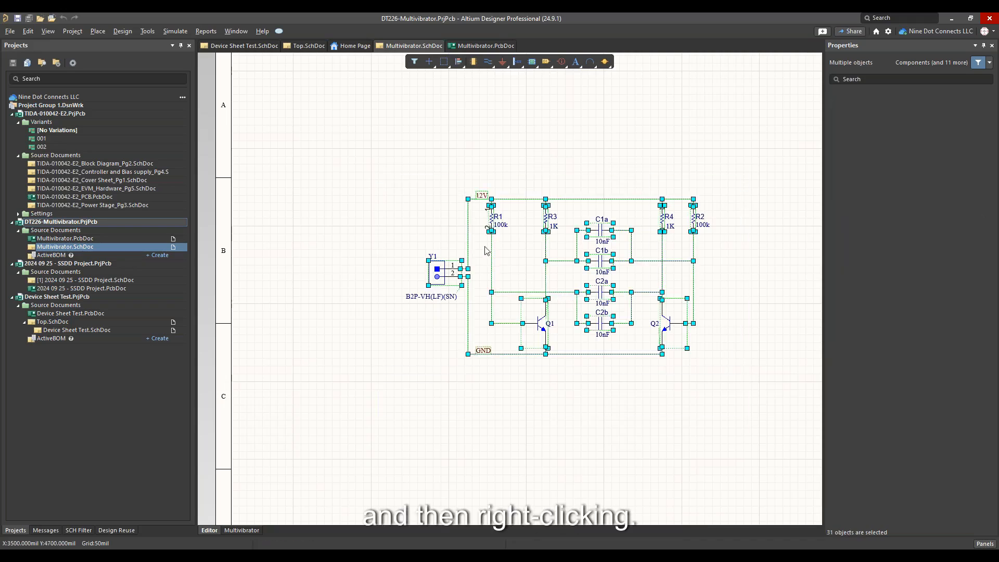
left_click(390, 187)
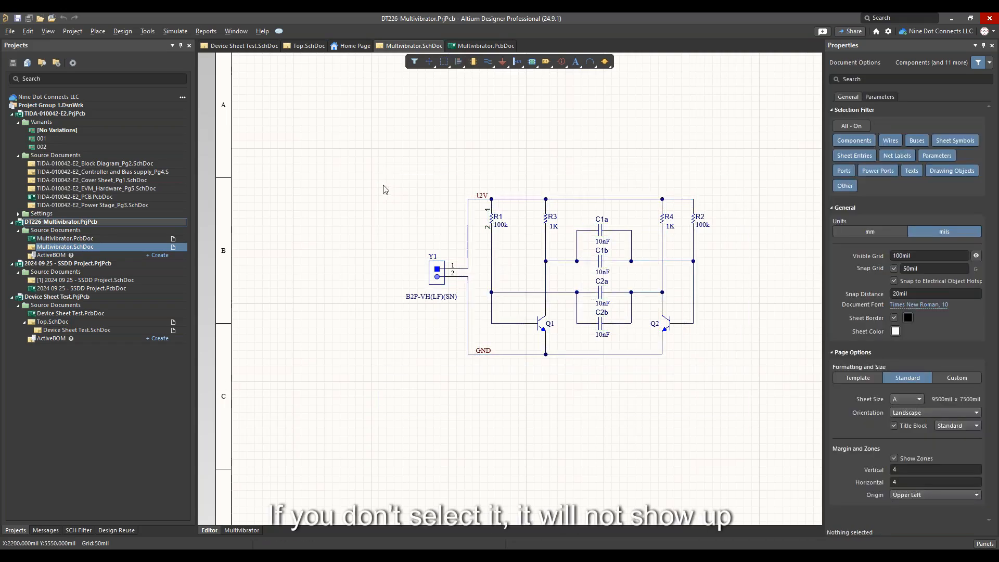
right_click(328, 161)
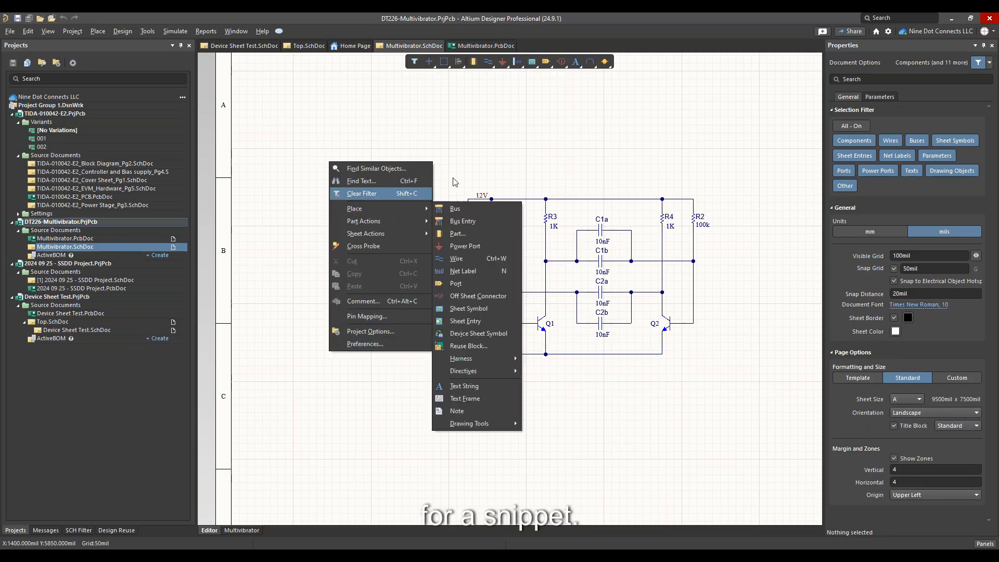
left_click(584, 143)
- Reselect the whole circuit, examine the context commands for Snippets and clear the selection again
left_click_drag(342, 163, 772, 424)
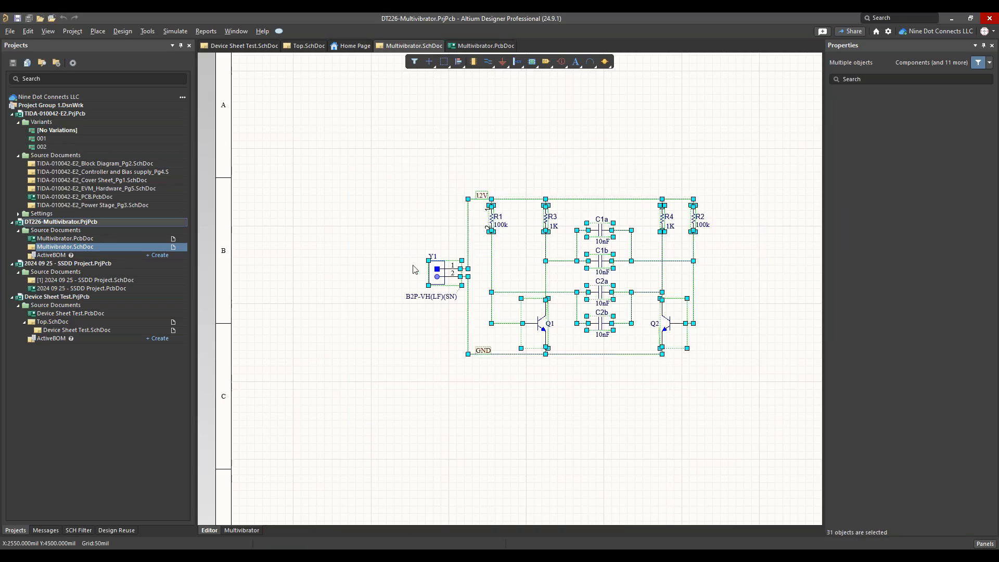
right_click(438, 269)
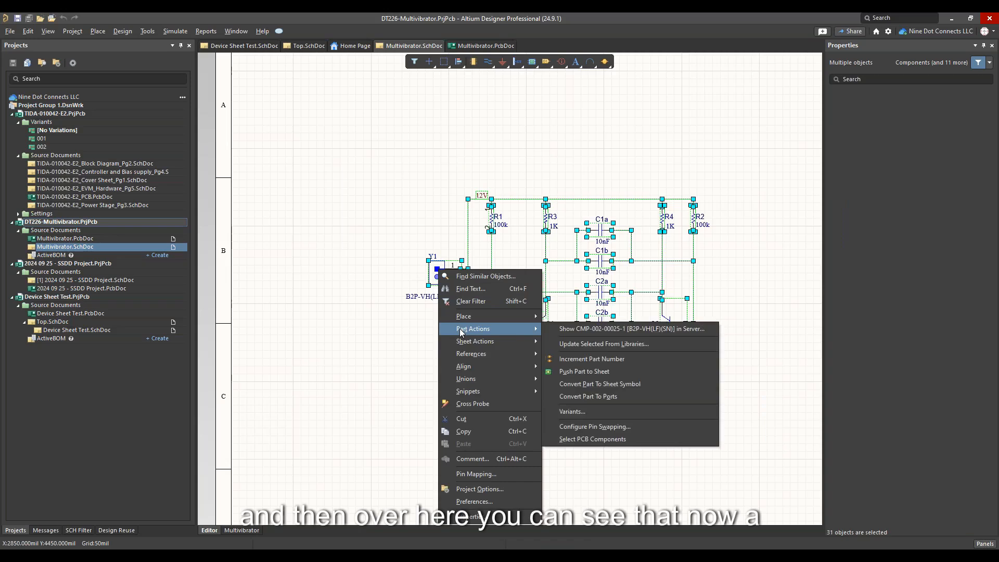
mouse_move(479, 391)
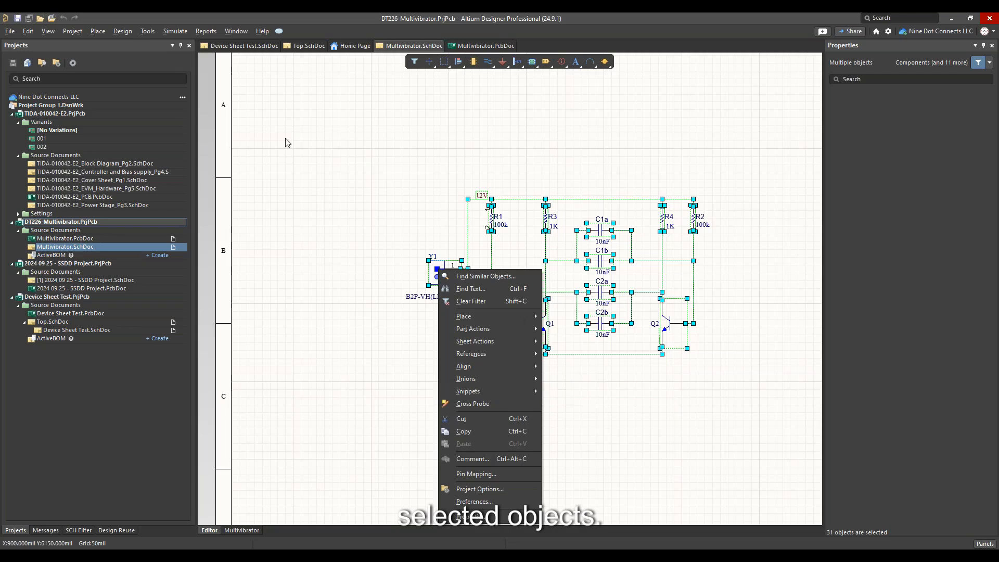
left_click(315, 139)
left_click(315, 139)
- Select the whole multivibrator circuit and look through the available tool and design commands for a snippet option
left_click(147, 31)
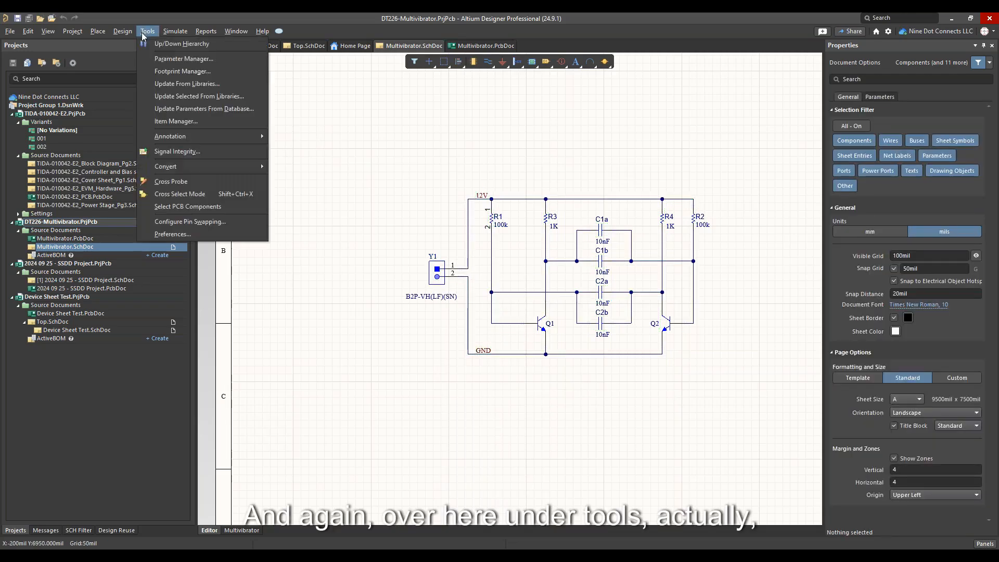
left_click(446, 177)
left_click_drag(367, 165, 769, 465)
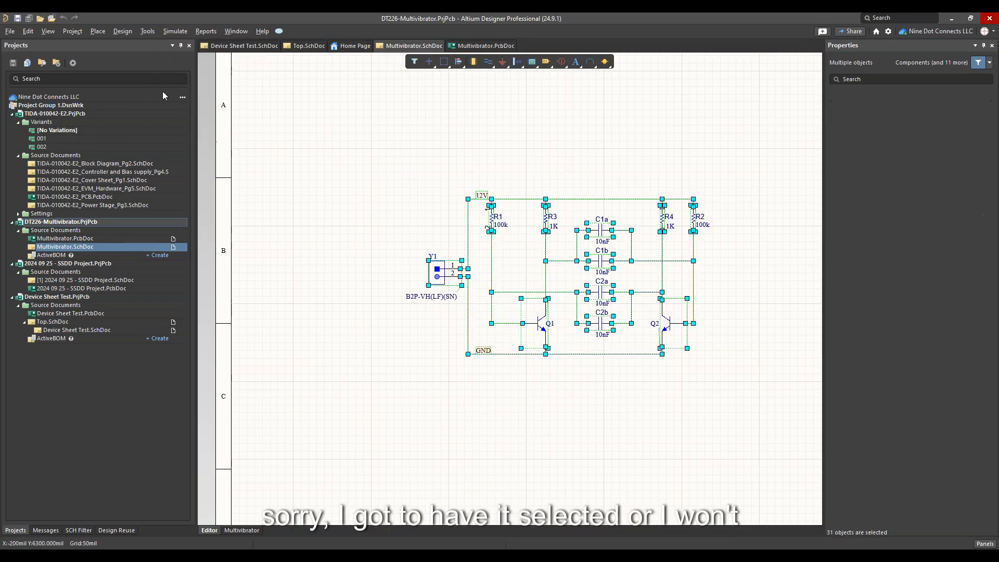
left_click(147, 32)
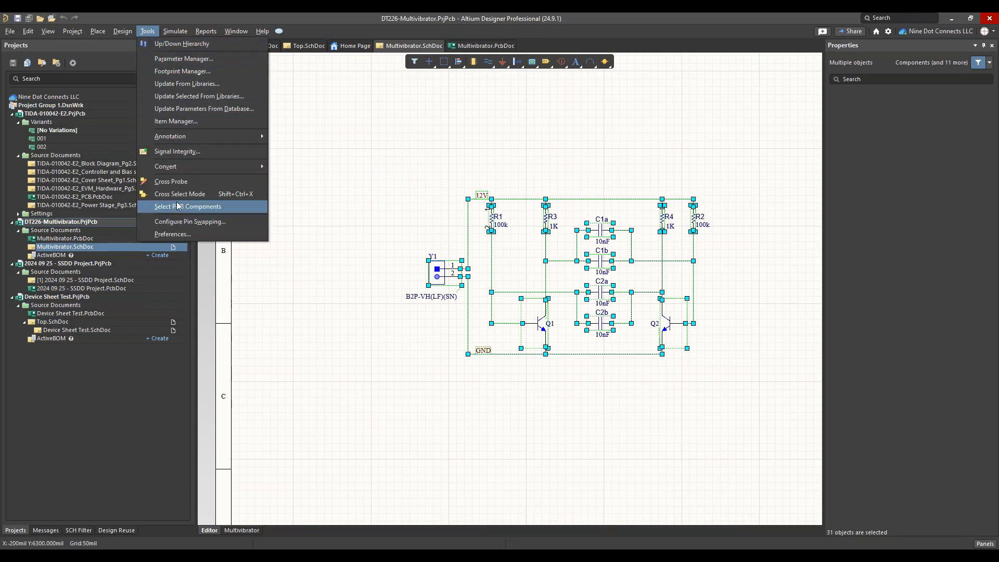
mouse_move(193, 170)
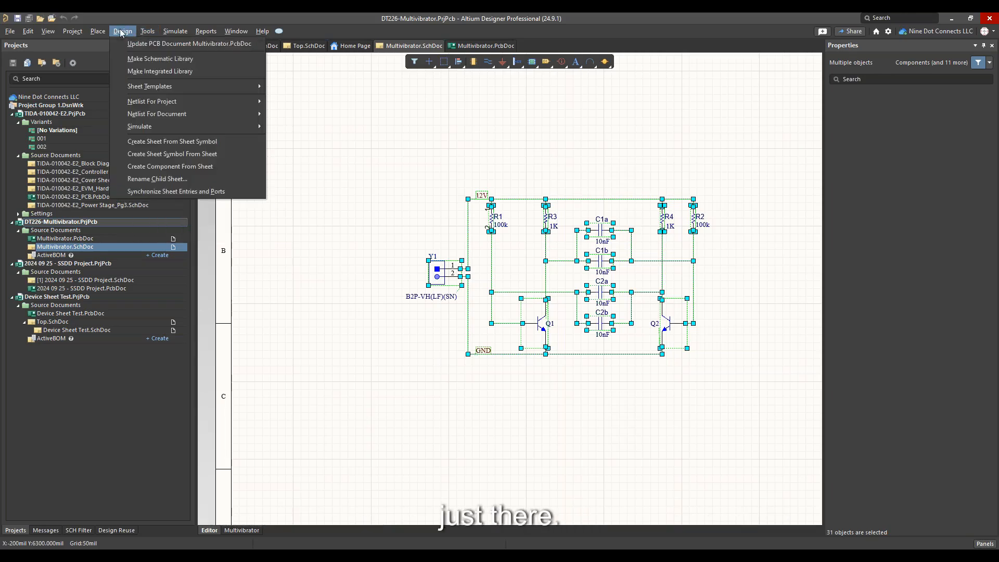
mouse_move(149, 33)
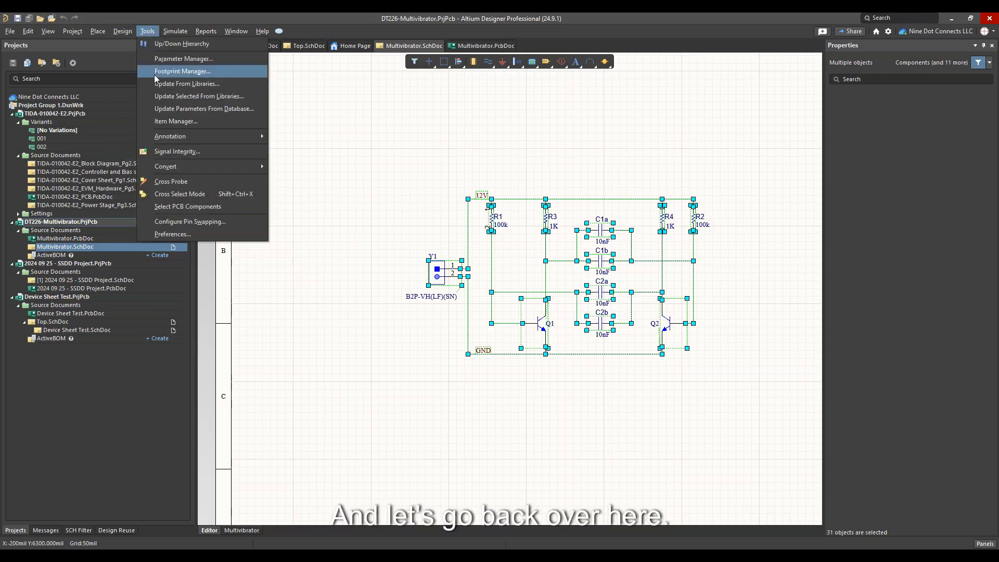
left_click(381, 186)
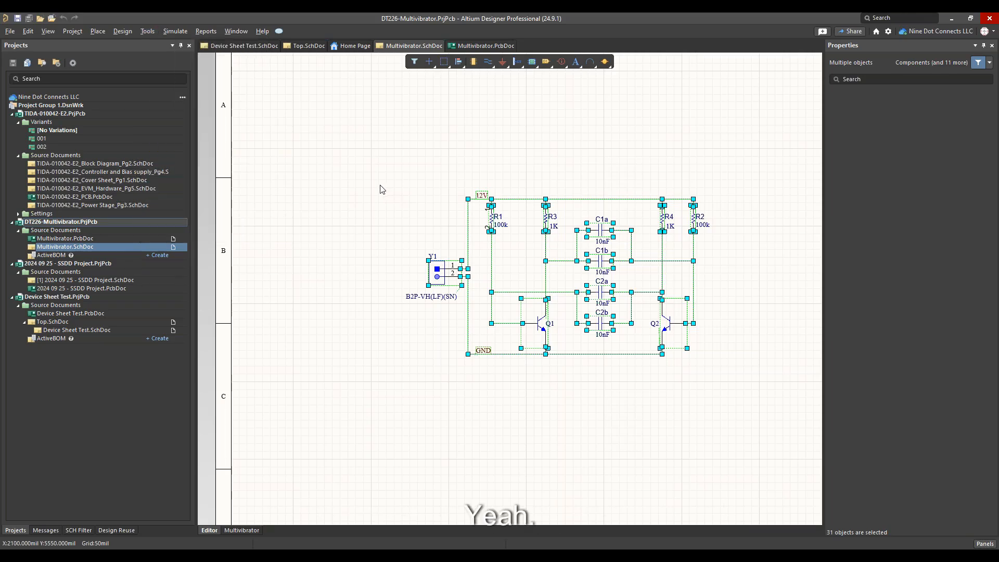
- Reselect the whole multivibrator circuit and start creating a schematic snippet from the selected objects
left_click(376, 167)
left_click_drag(375, 166, 611, 415)
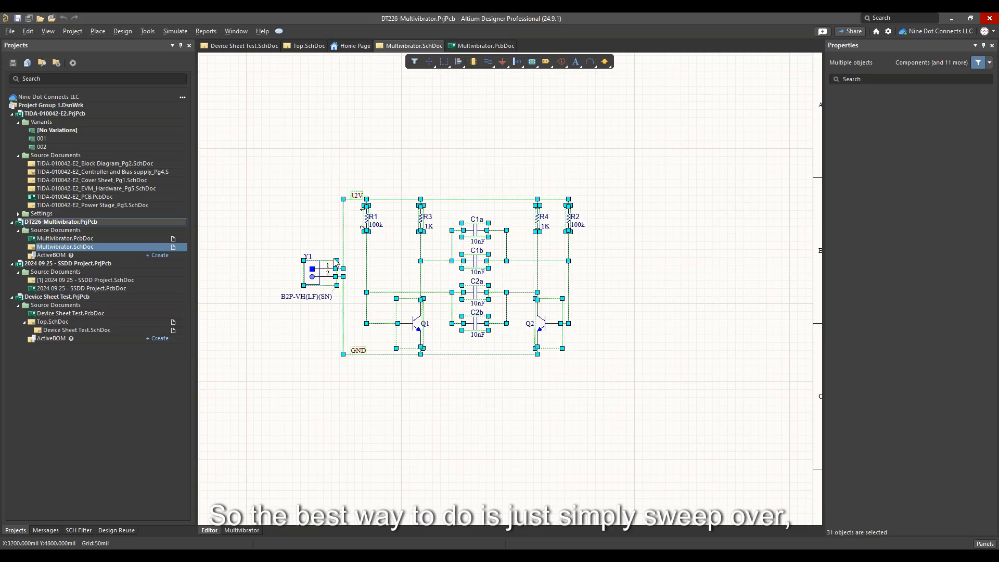
right_click(313, 283)
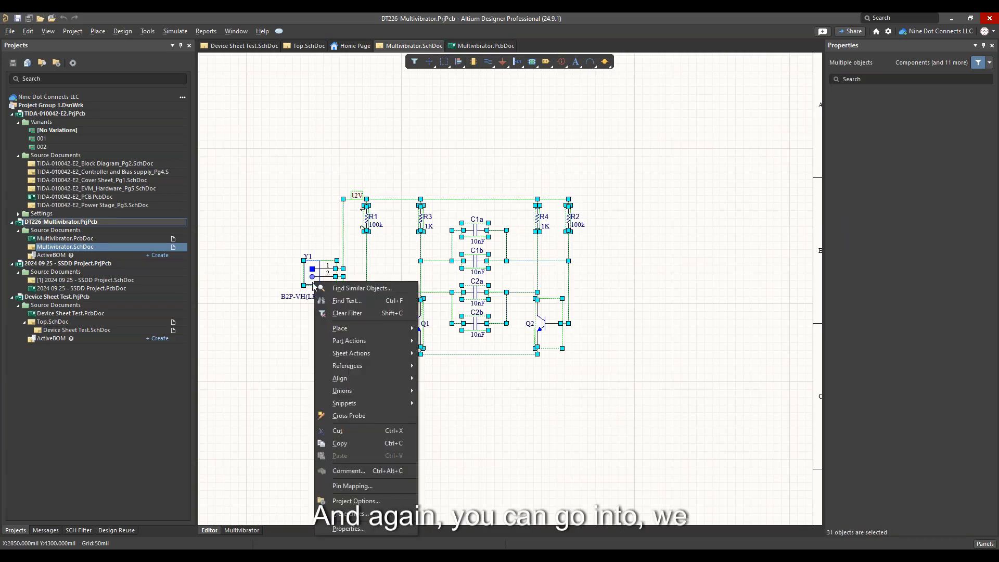
mouse_move(352, 368)
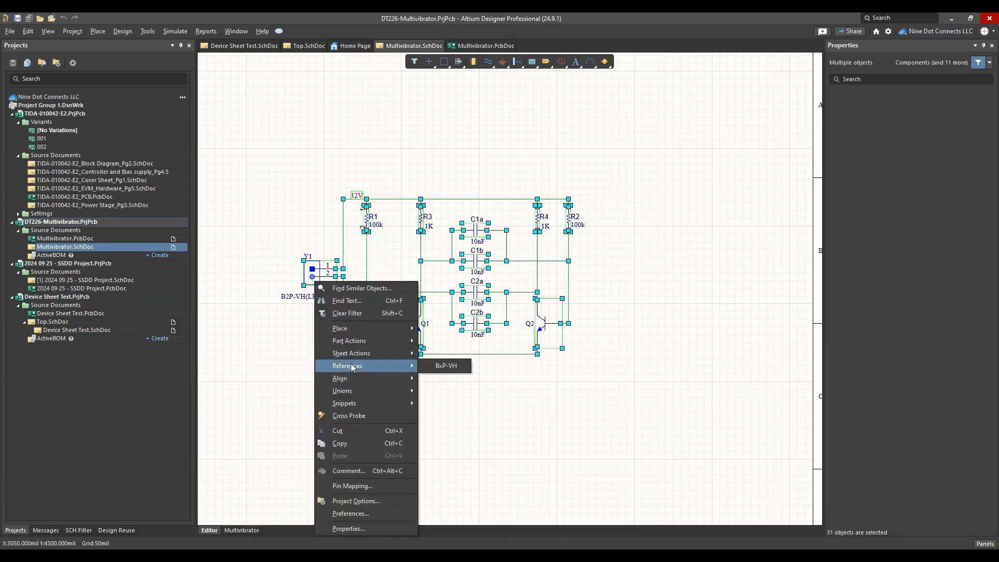
mouse_move(350, 405)
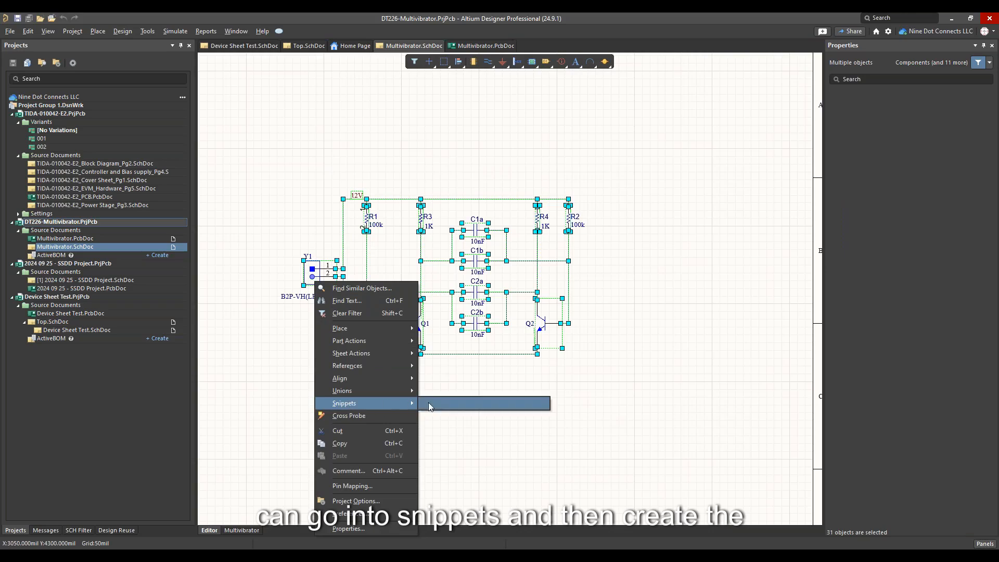
left_click(471, 408)
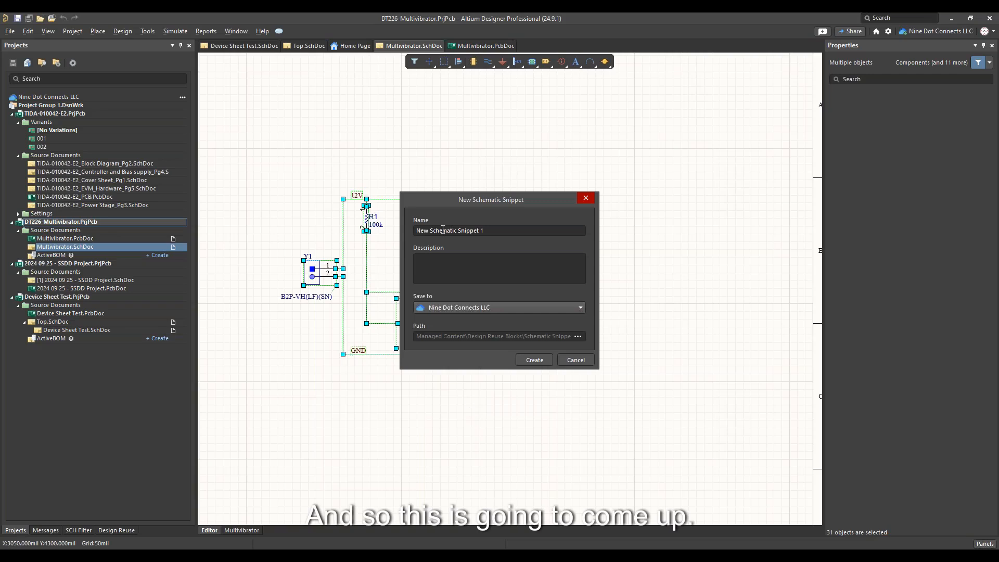
- Name the new schematic snippet MV Circuit and leave its description empty
left_click(515, 232)
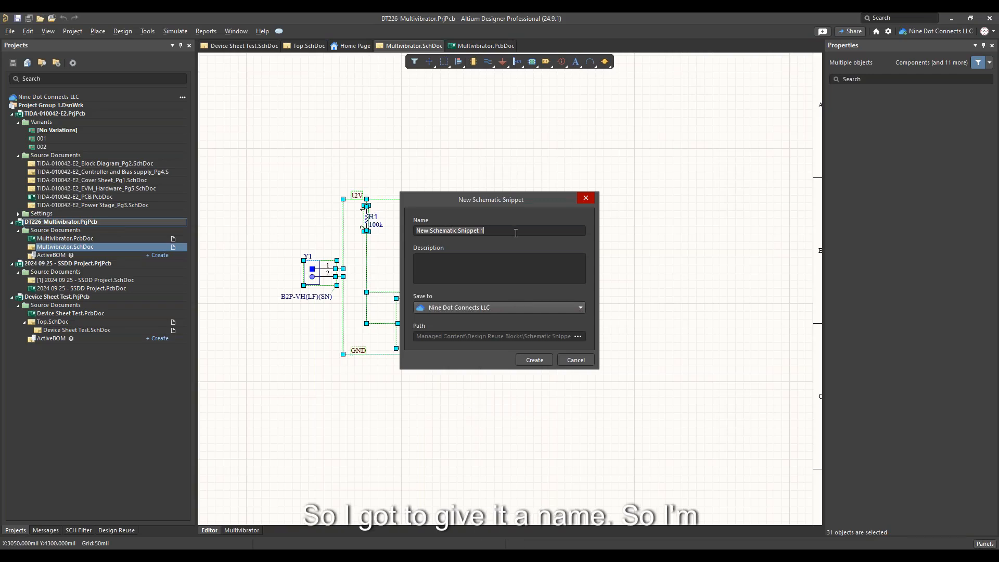
key("ctrl+a")
type("M")
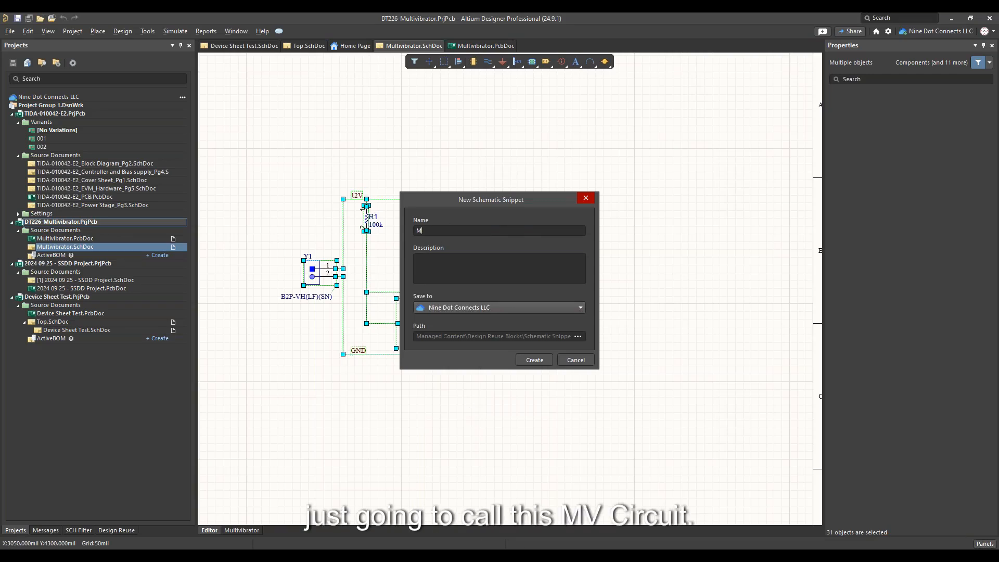
type("V Circuit")
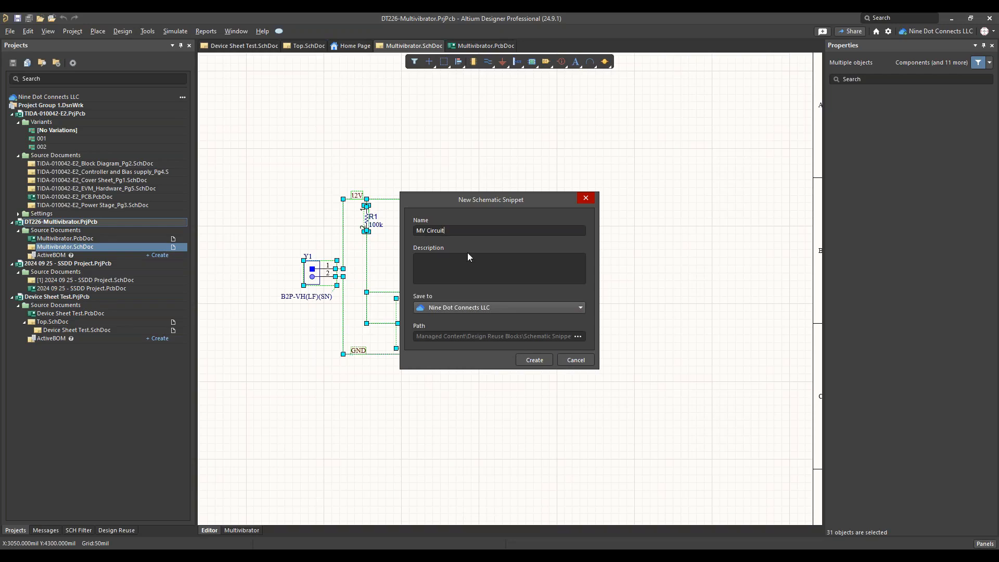
left_click(421, 265)
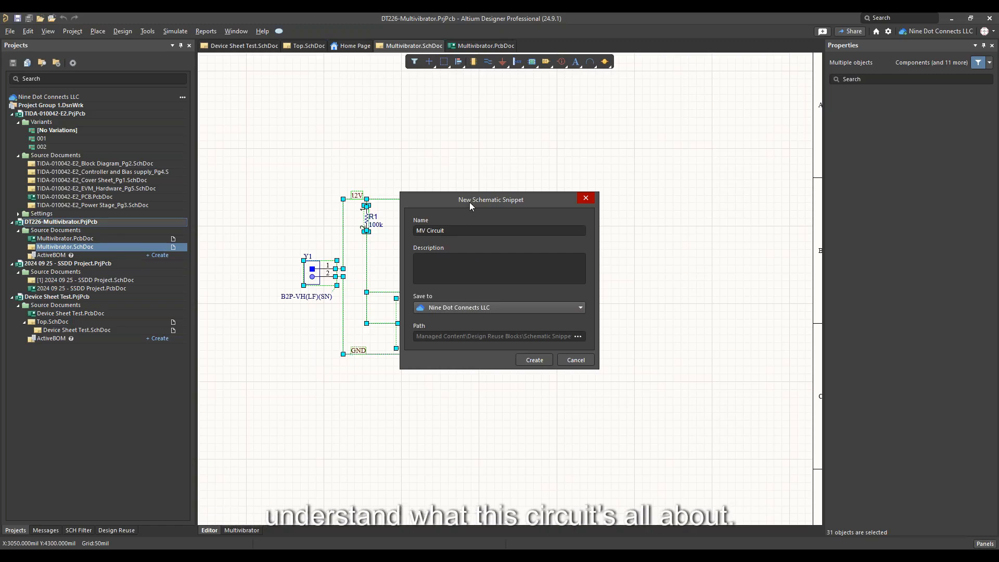
left_click_drag(448, 199, 449, 156)
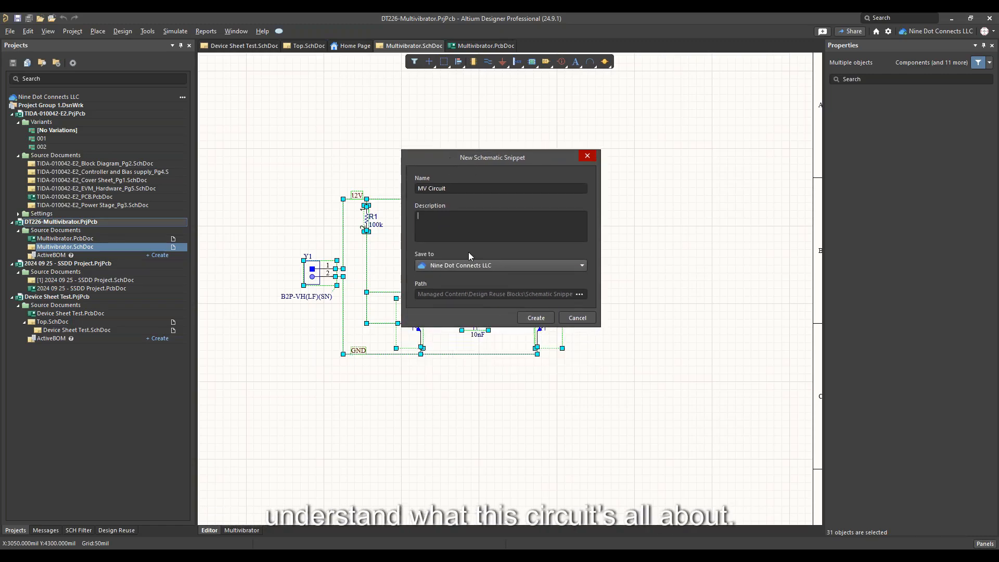
- Set the snippet to save to Local Folder in the Local Snippets folder and create it
left_click(442, 265)
left_click(442, 275)
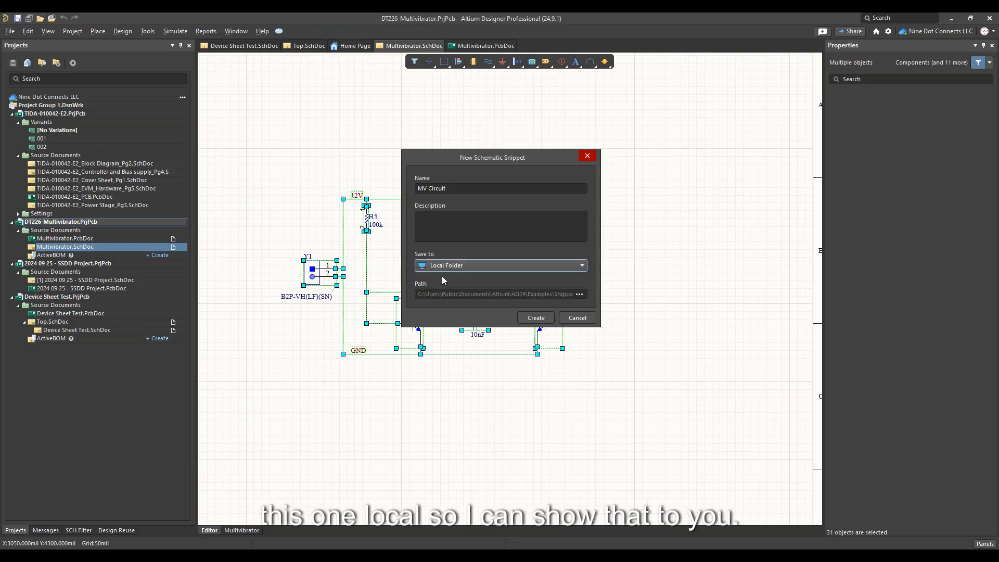
left_click(579, 294)
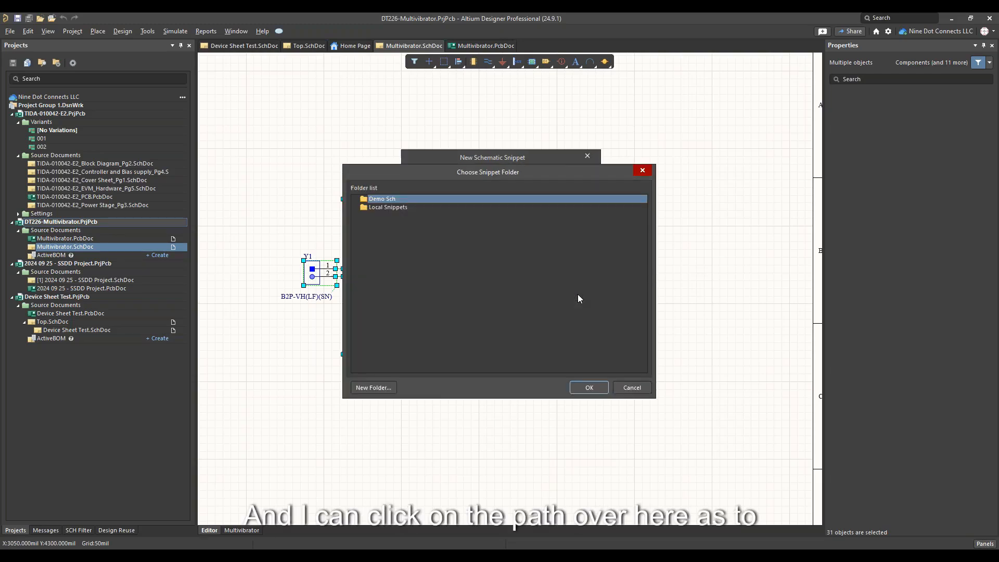
left_click(377, 209)
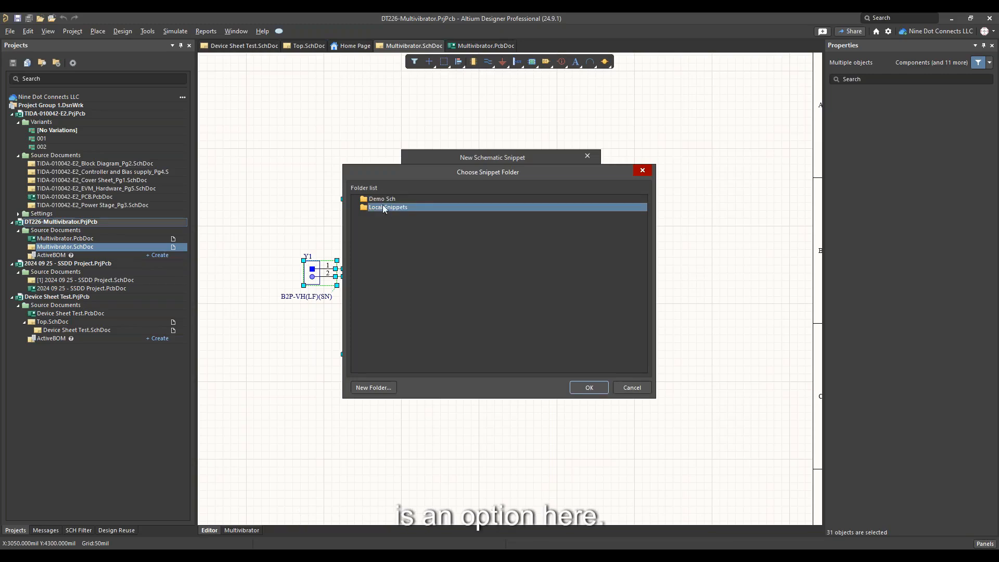
left_click(590, 388)
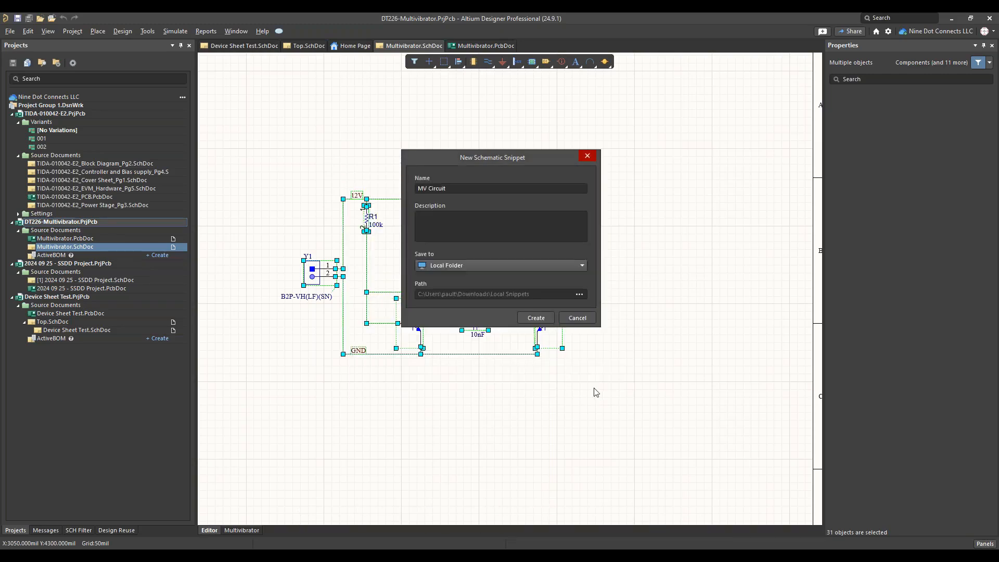
left_click(531, 317)
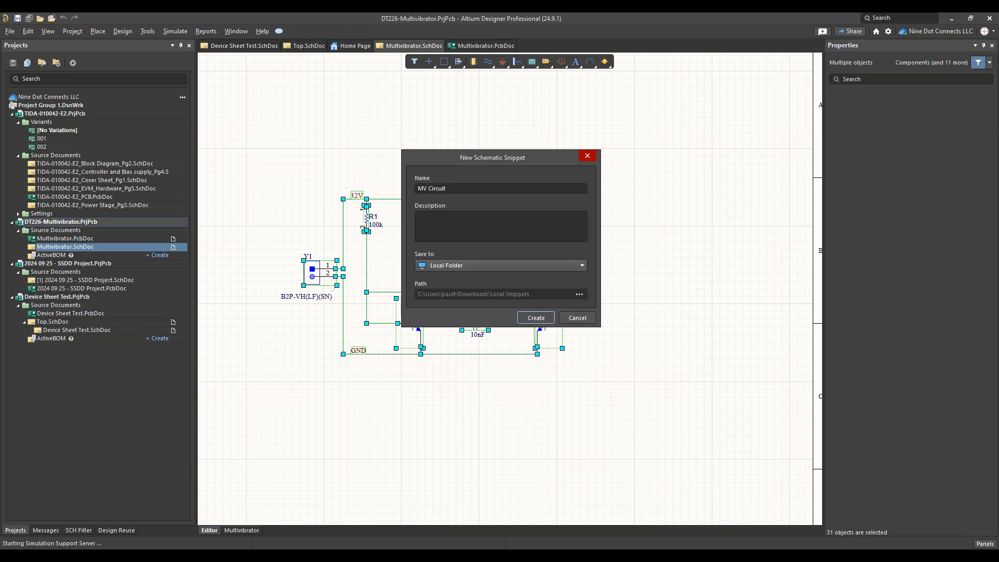
- Show the contents of the Local Snippets folder among the design reuse sources
left_click(105, 531)
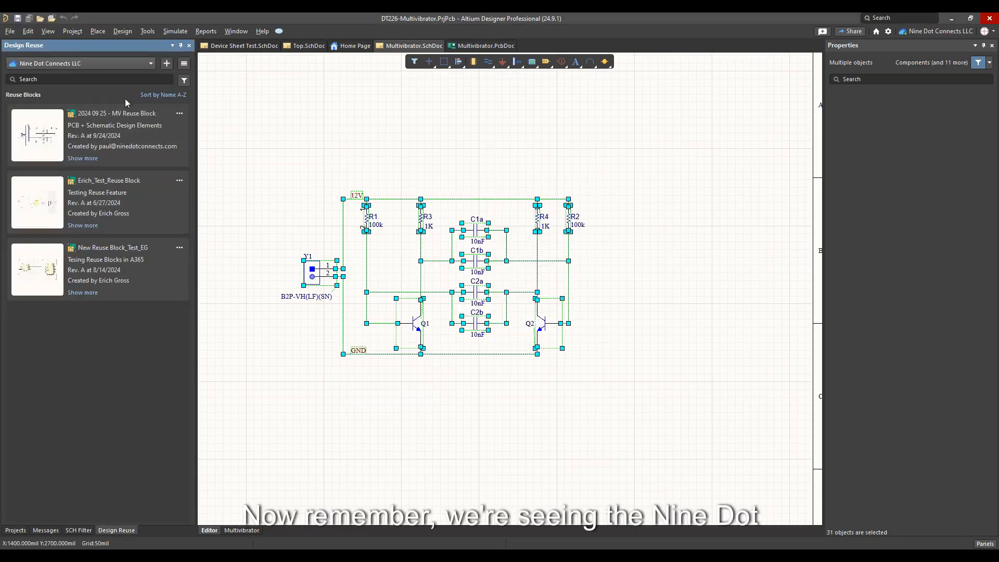
left_click(50, 64)
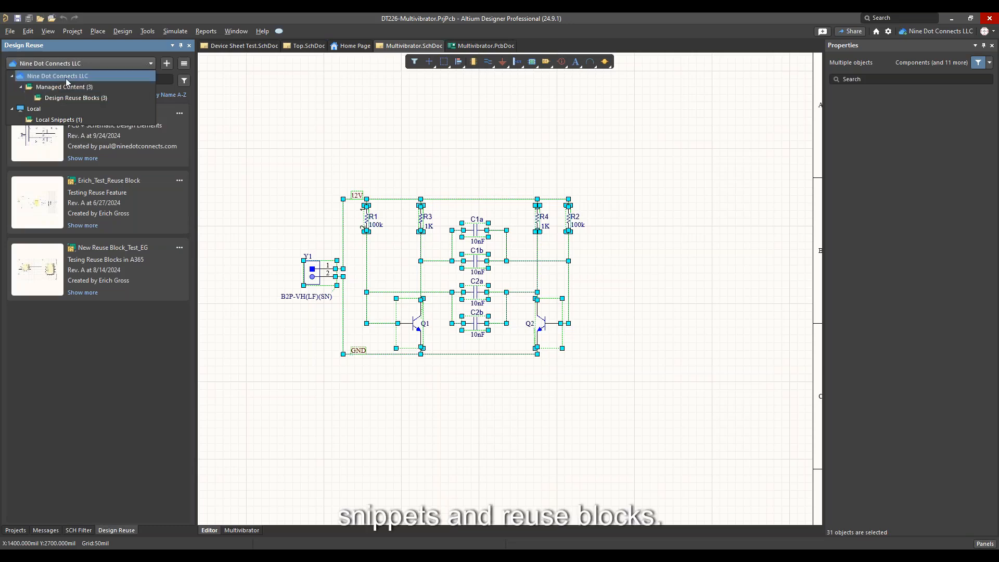
left_click(57, 121)
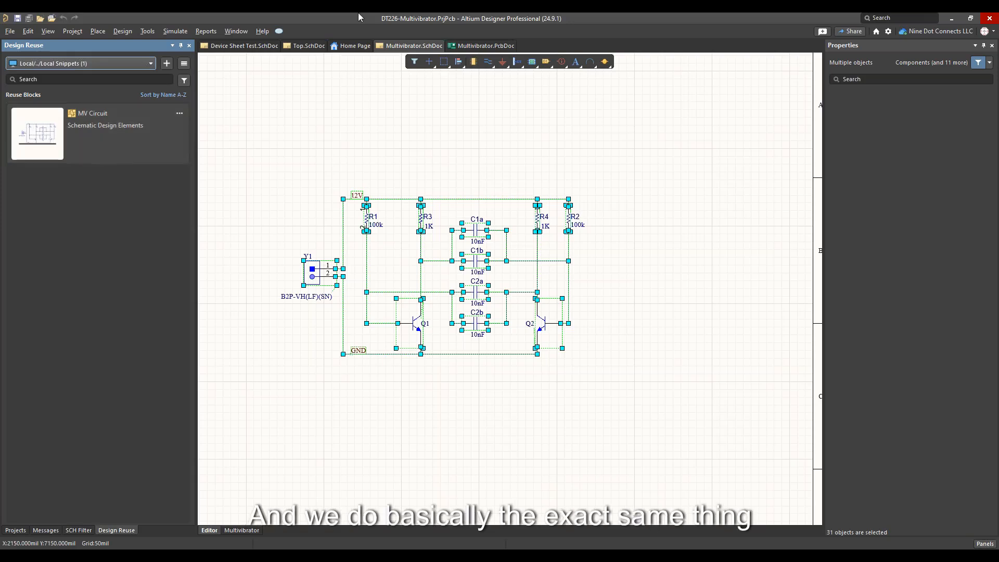
- Switch to Multivibrator.PcbDoc, compare its Clearance design rule with the board layout, and close the rules without changes
left_click(509, 46)
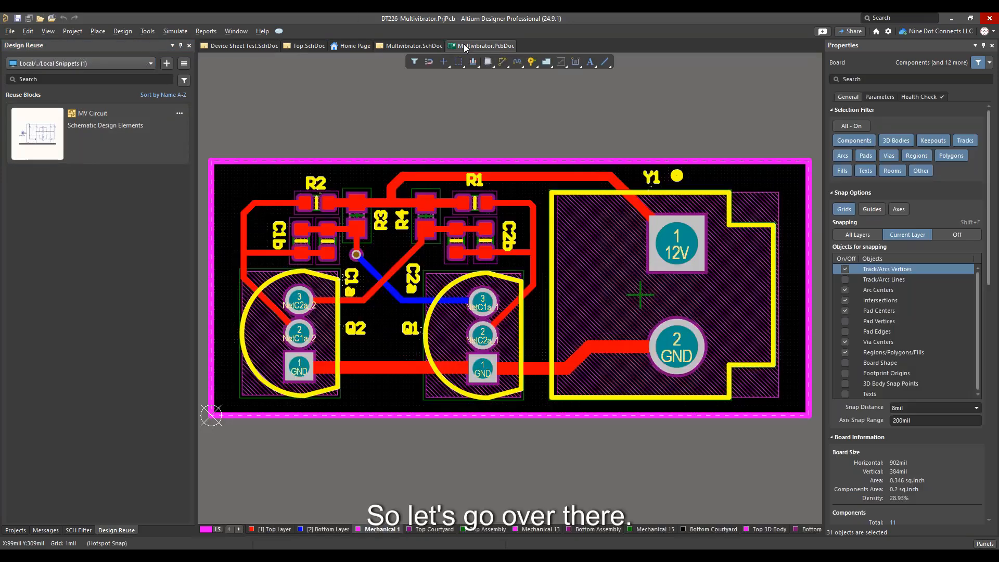
scroll(394, 104, "down", 2, "ctrl")
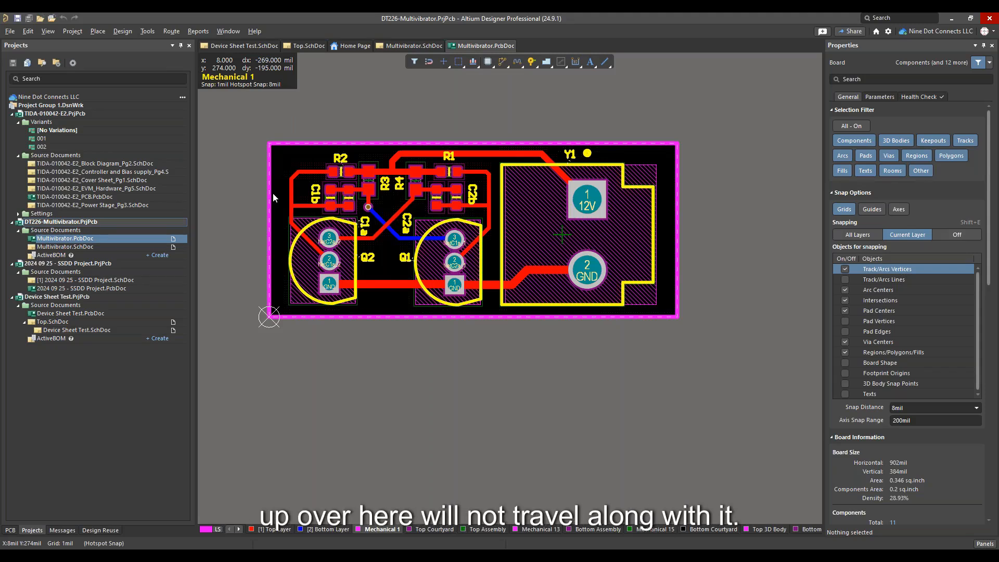
left_click(123, 30)
left_click(139, 69)
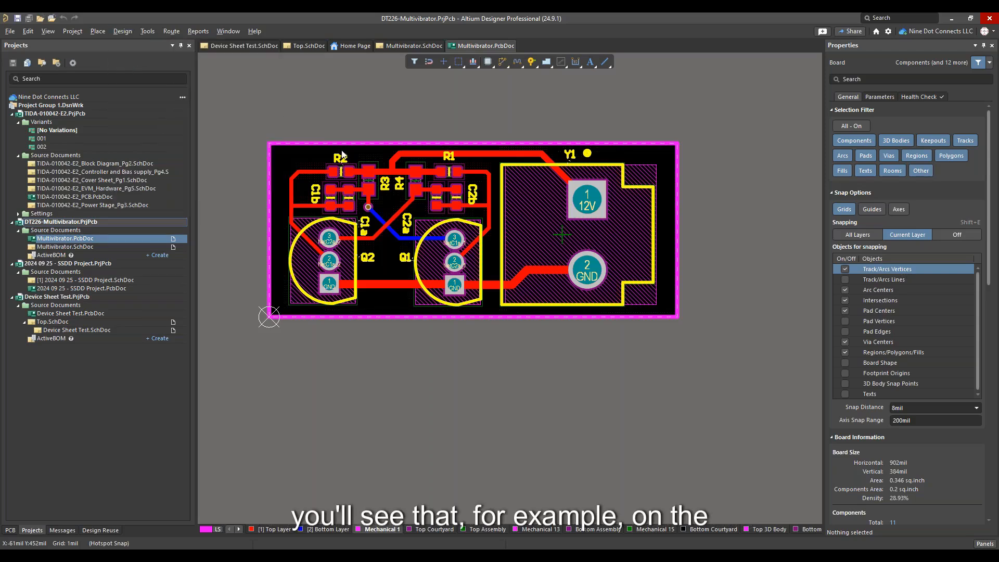
left_click(339, 144)
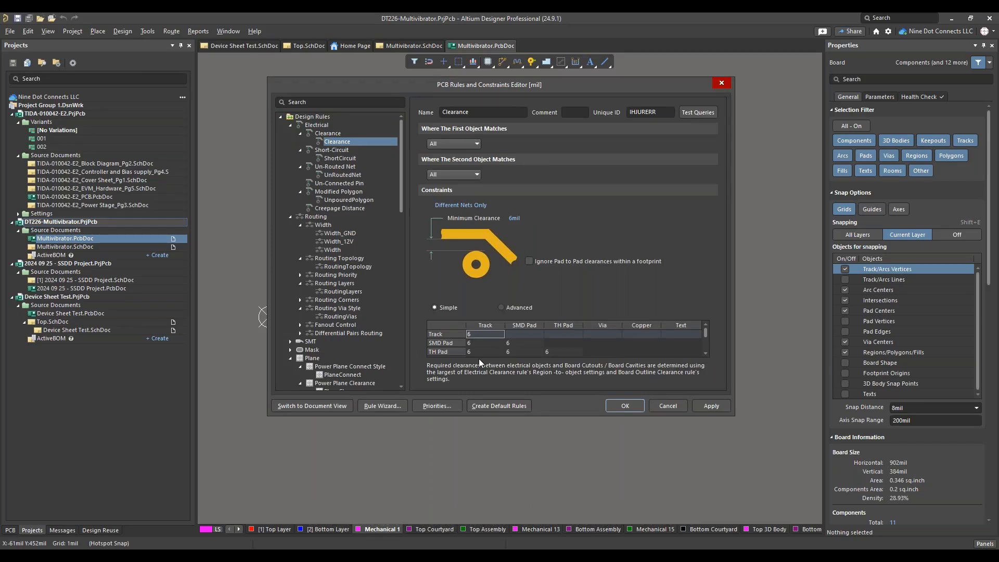
left_click_drag(642, 87, 642, 341)
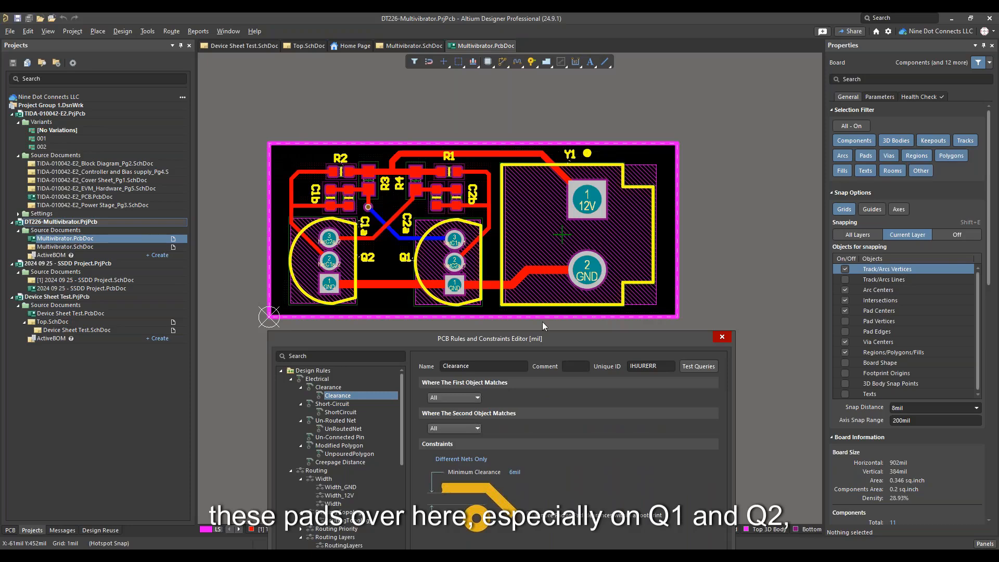
left_click_drag(578, 339, 554, 121)
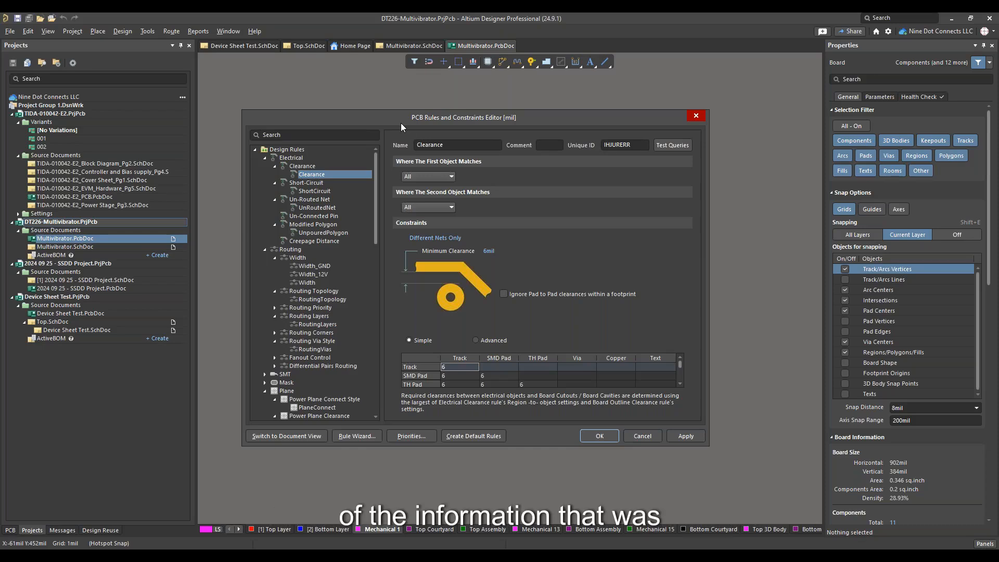
left_click_drag(400, 127, 401, 305)
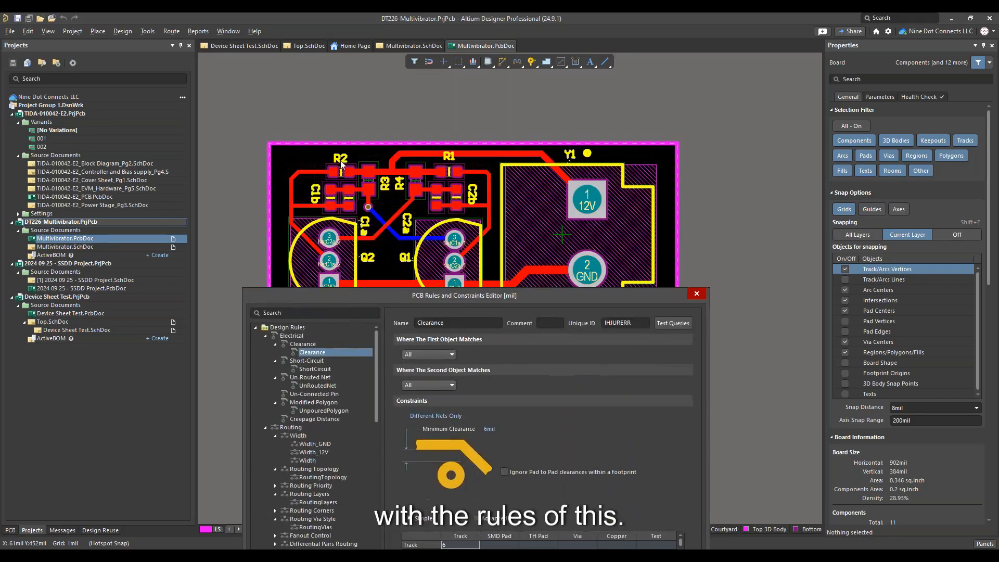
left_click_drag(542, 302, 514, 131)
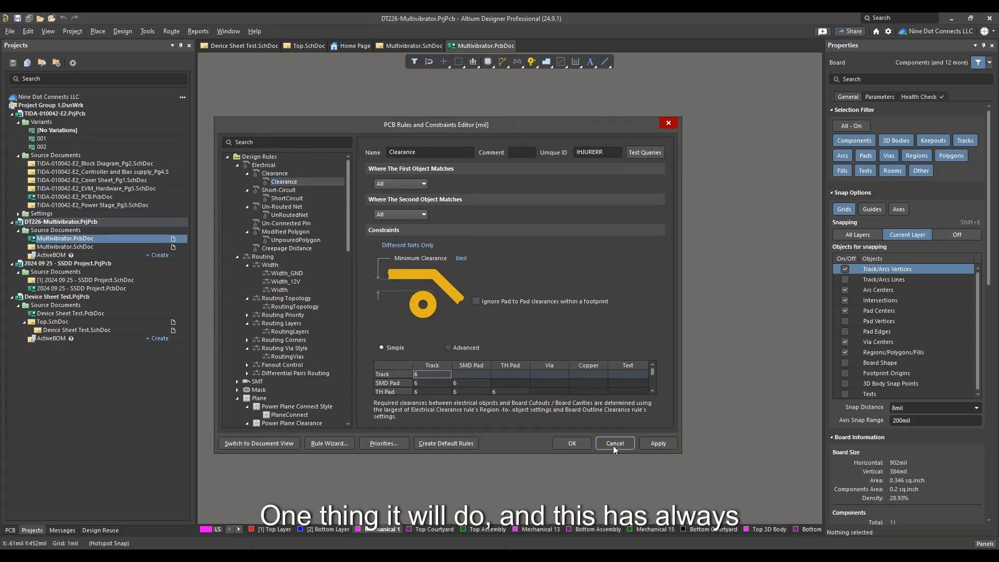
left_click(613, 443)
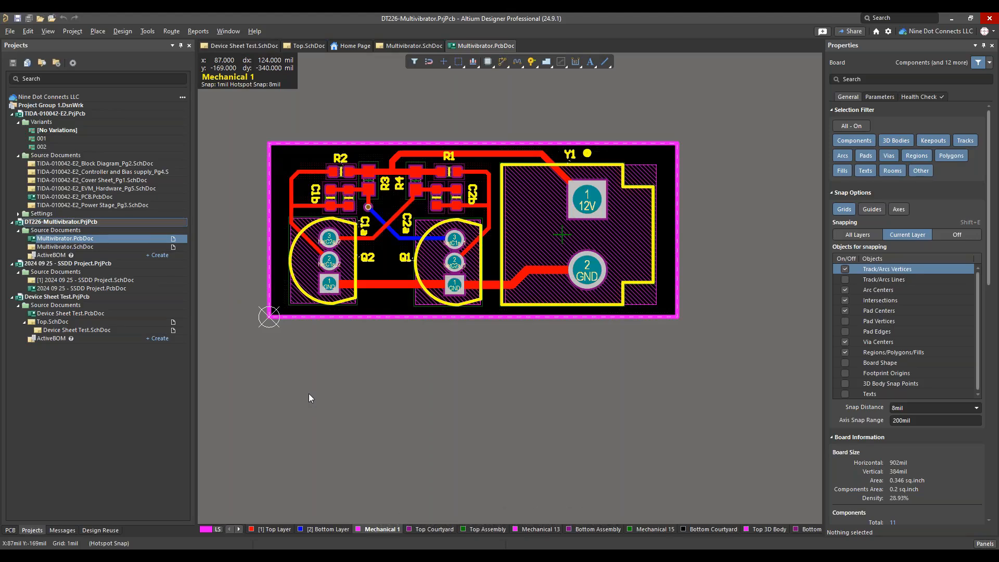
- Cycle the single-layer view modes back to showing all layers and select everything on the multivibrator board
key("shift+s")
key("shift+s")
key("shift+s")
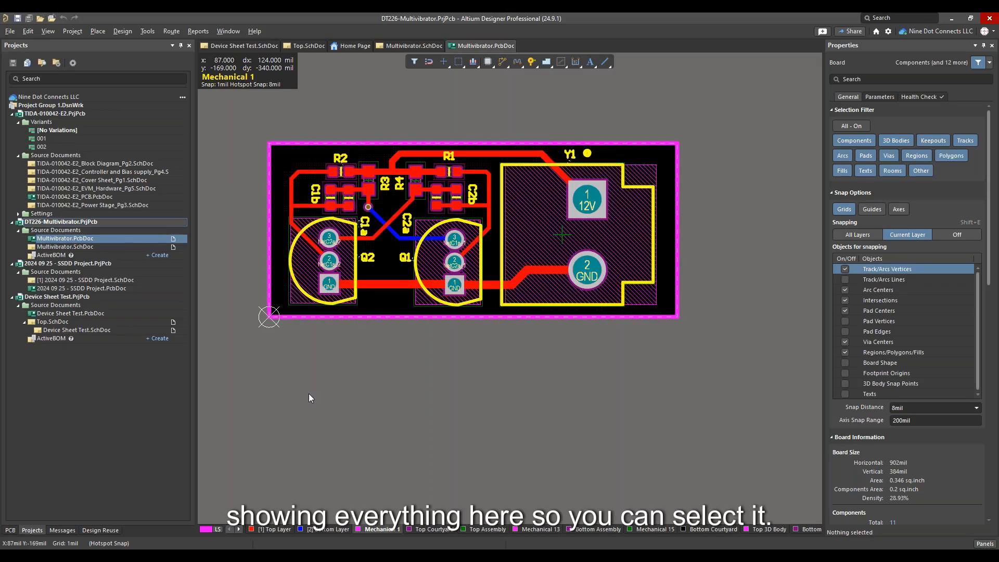
key("ctrl+a")
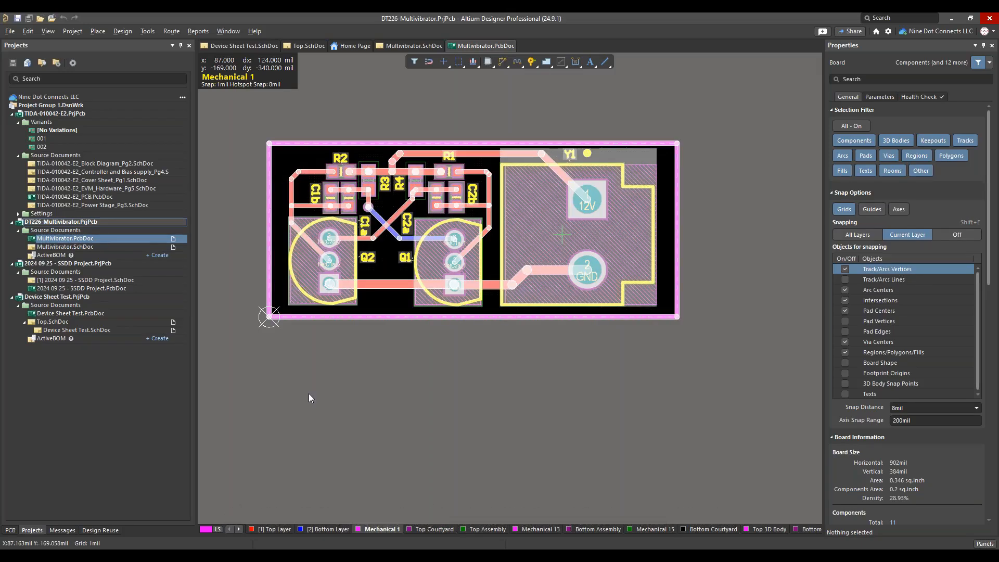
- Start a new PCB snippet from the selected board objects and name it MV Layout
right_click(361, 209)
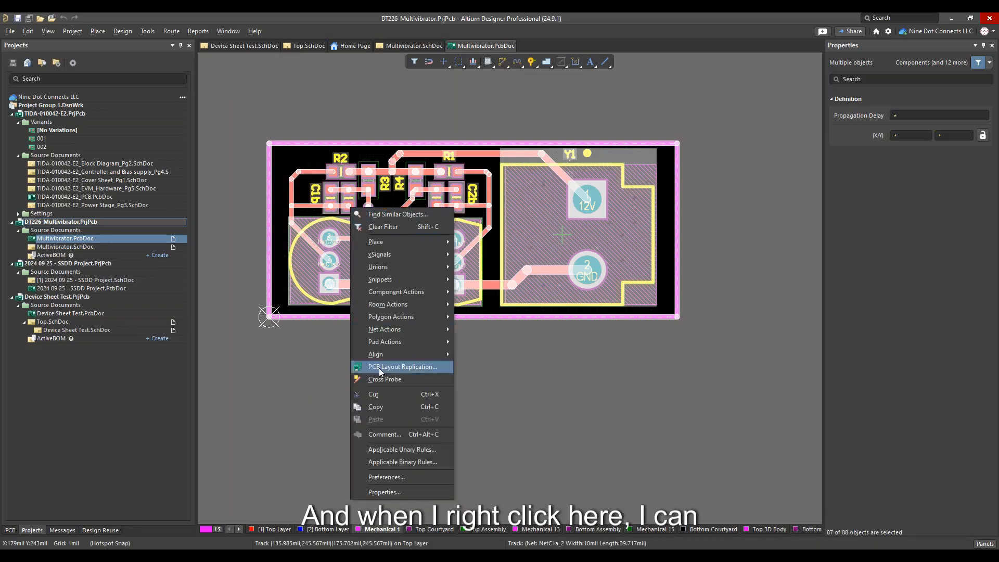
mouse_move(377, 281)
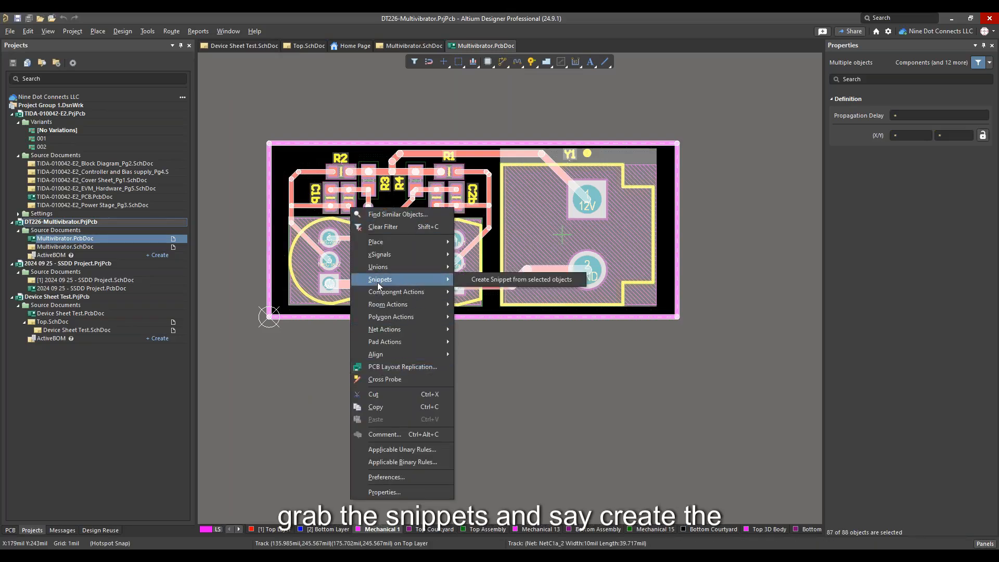
left_click(495, 280)
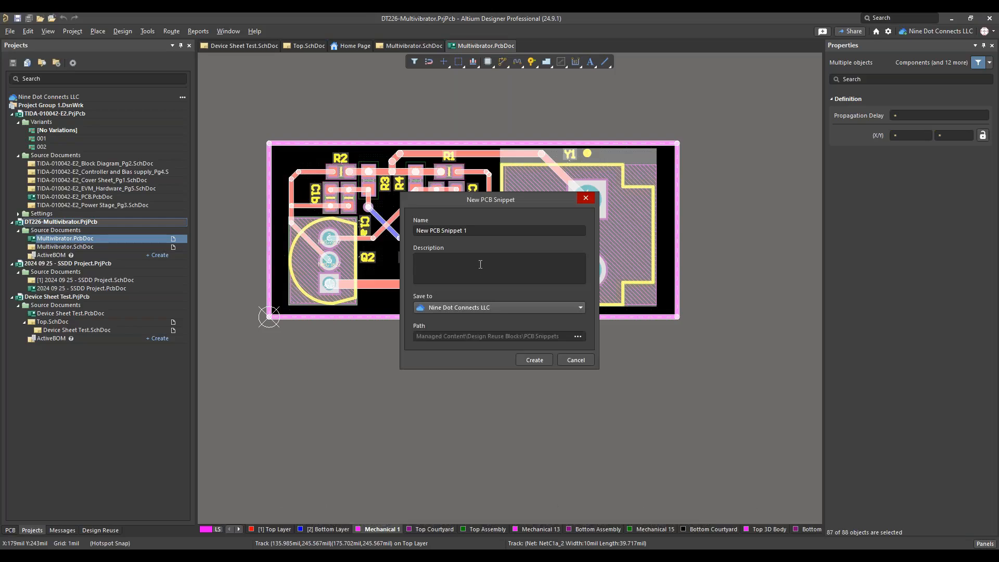
left_click(486, 230)
type("MV Layout")
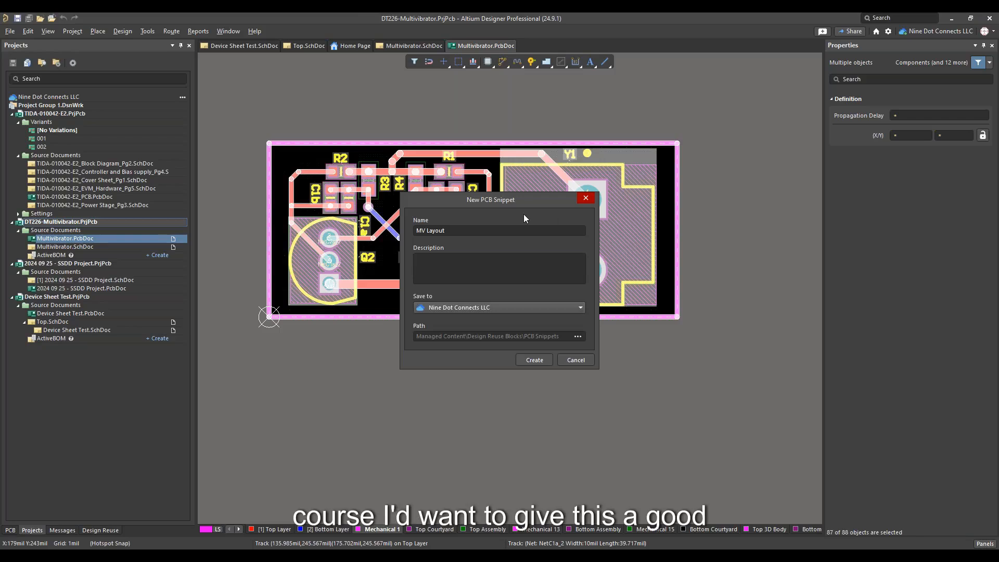
- Set the MV Layout snippet to save to Local Folder in the Local Snippets folder and create it
left_click(438, 308)
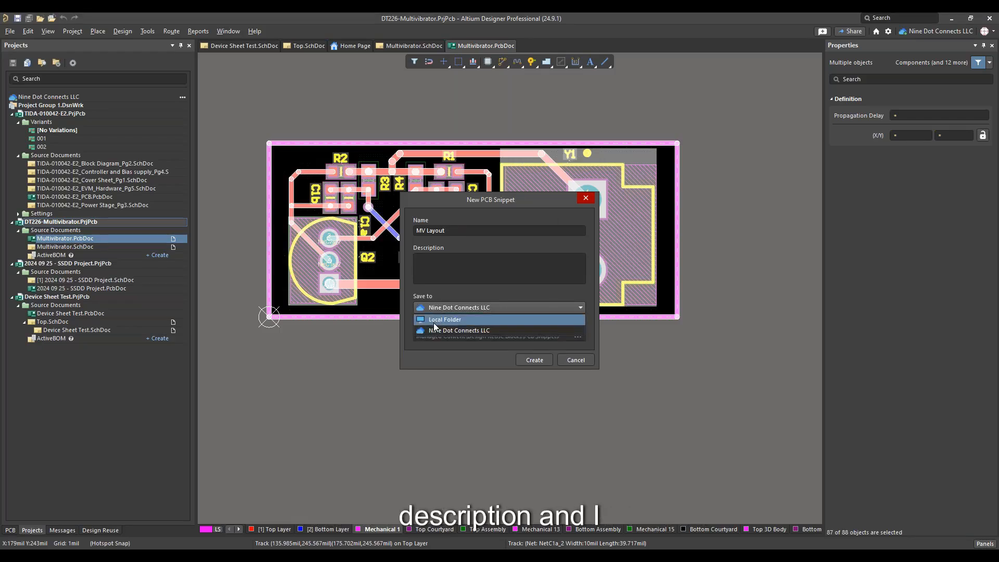
left_click(433, 322)
left_click(577, 336)
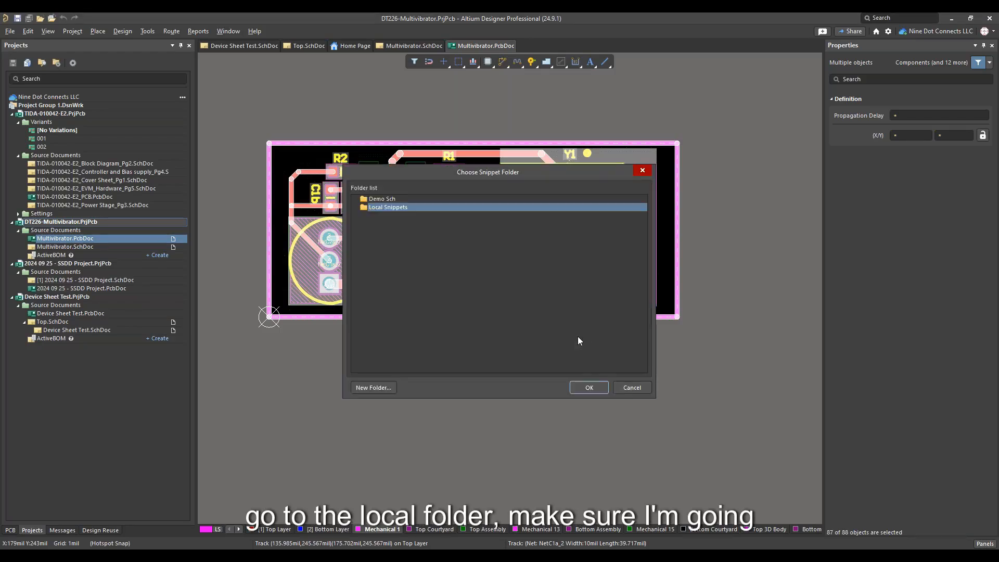
left_click(588, 388)
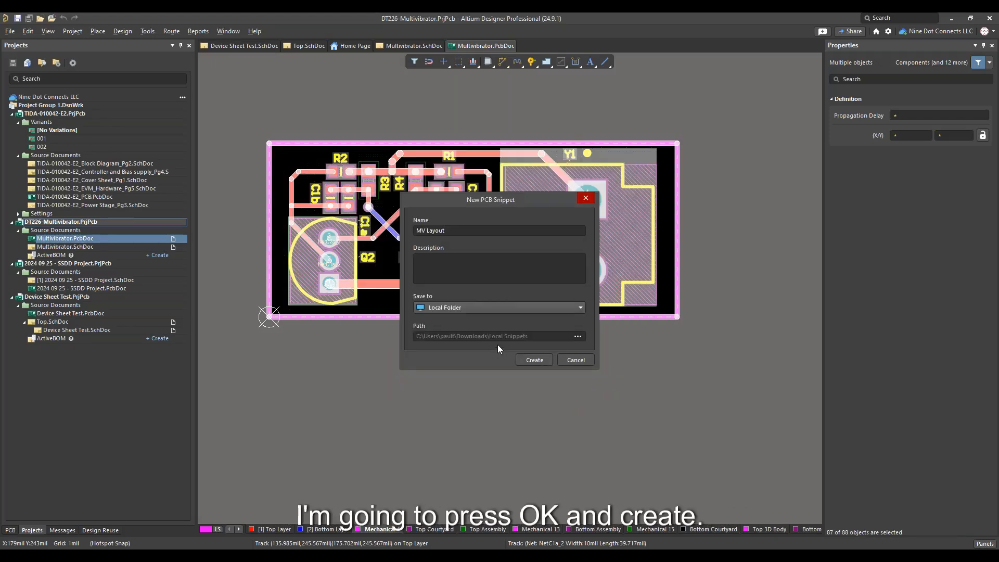
left_click(523, 356)
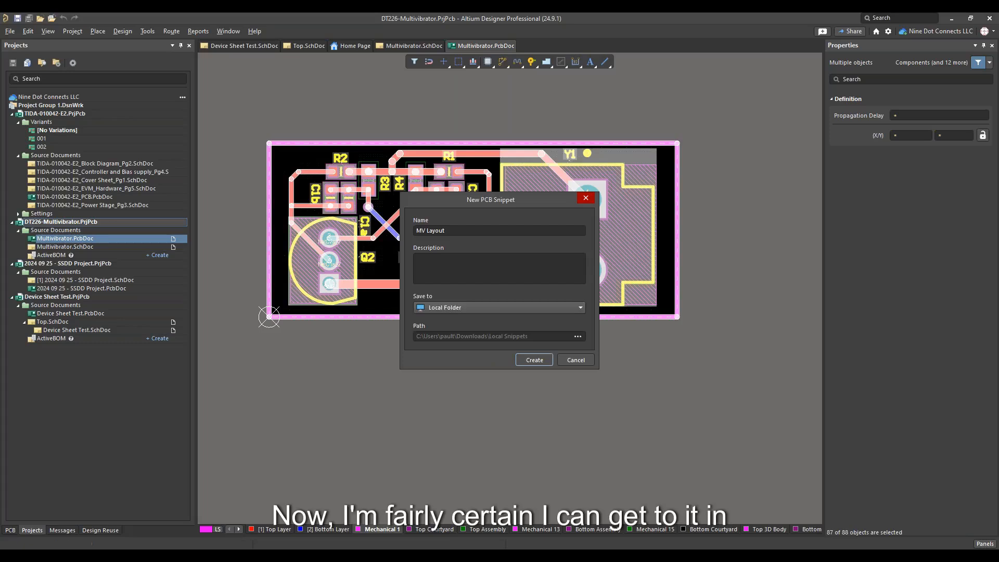
- Compare the conversion commands for snippet creation with nothing selected and with the whole board selected, without running any
left_click(357, 105)
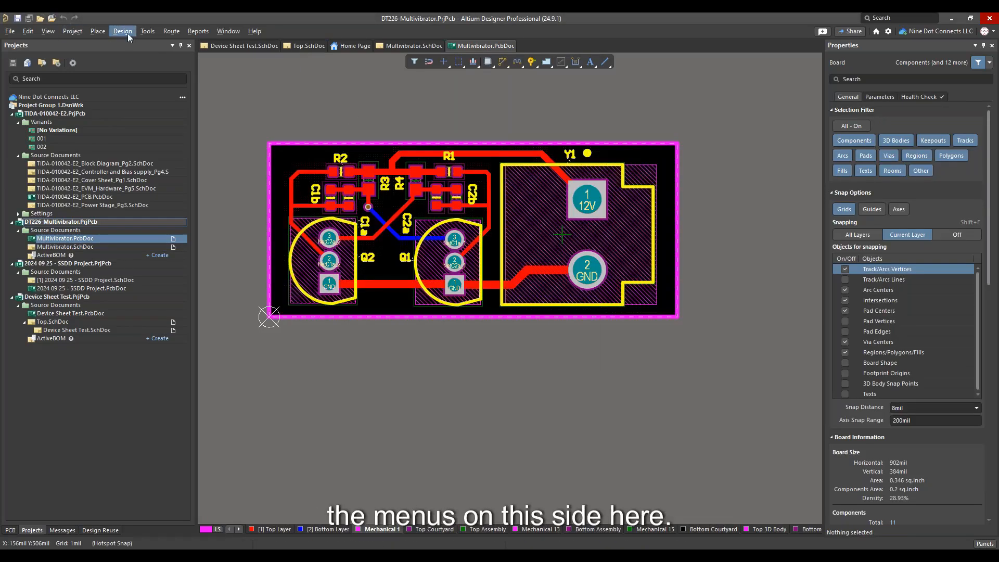
left_click(148, 31)
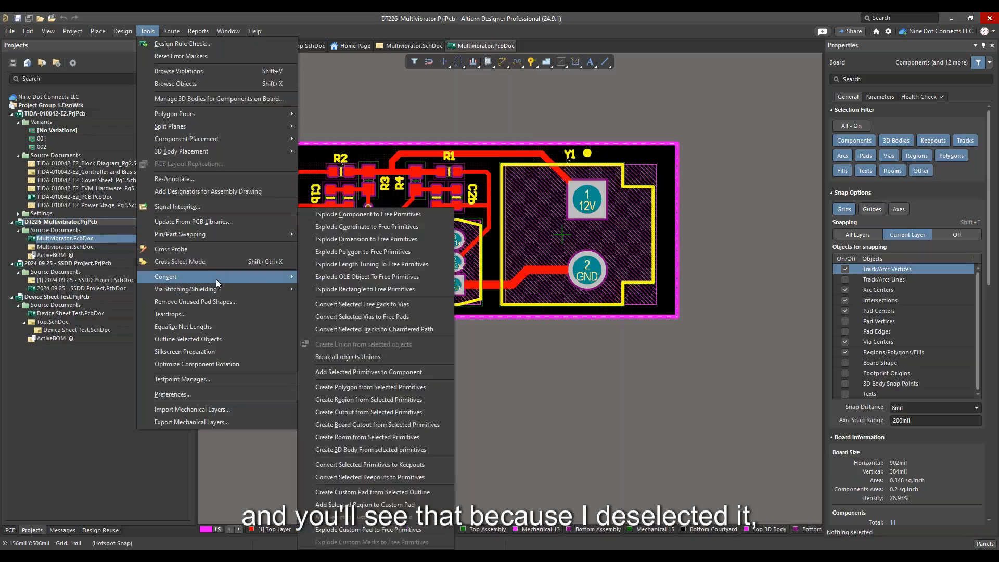
mouse_move(282, 277)
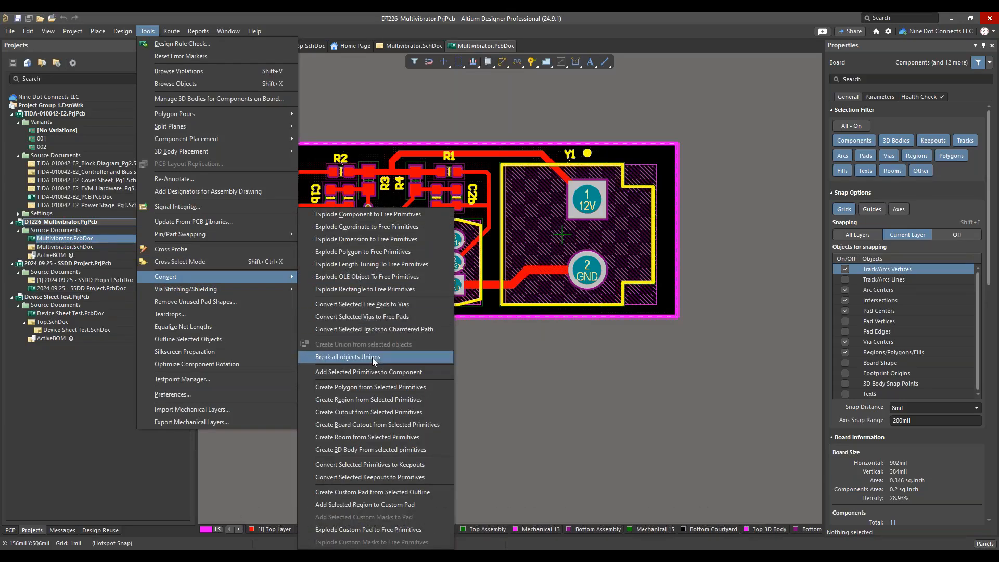
left_click(544, 403)
scroll(539, 386, "down", 2, "ctrl")
left_click_drag(285, 157, 670, 395)
left_click(676, 398)
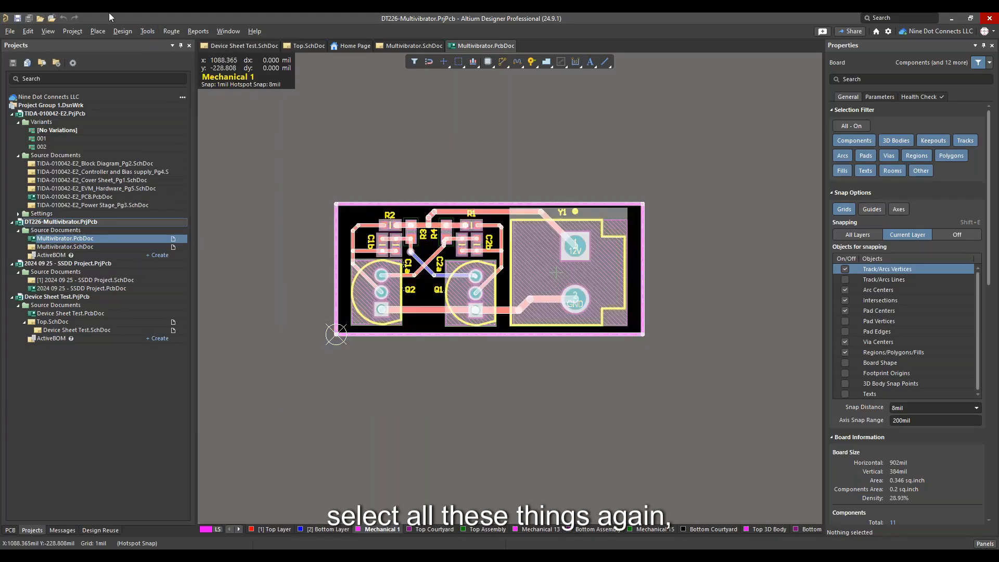
left_click(147, 32)
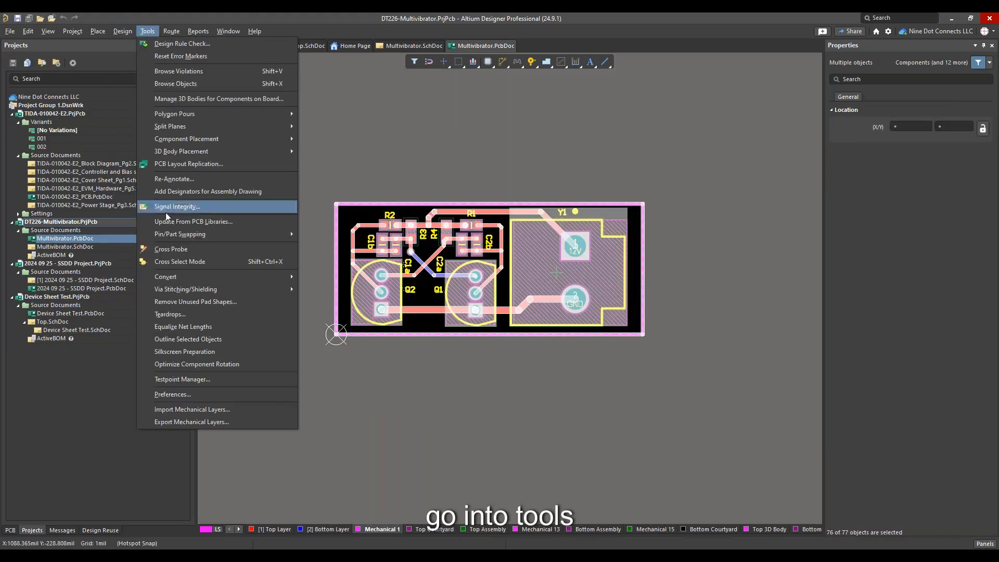
mouse_move(197, 280)
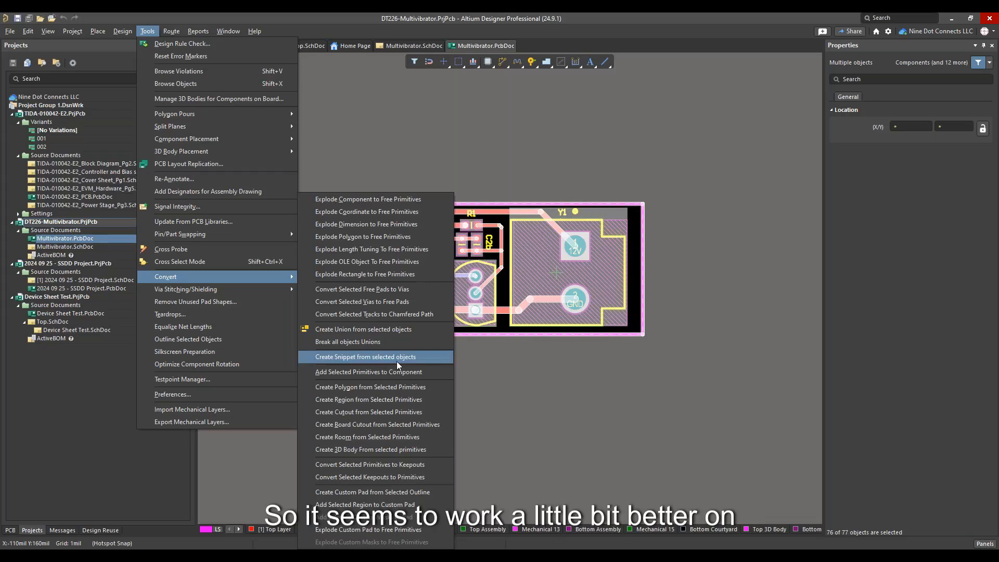
left_click(573, 377)
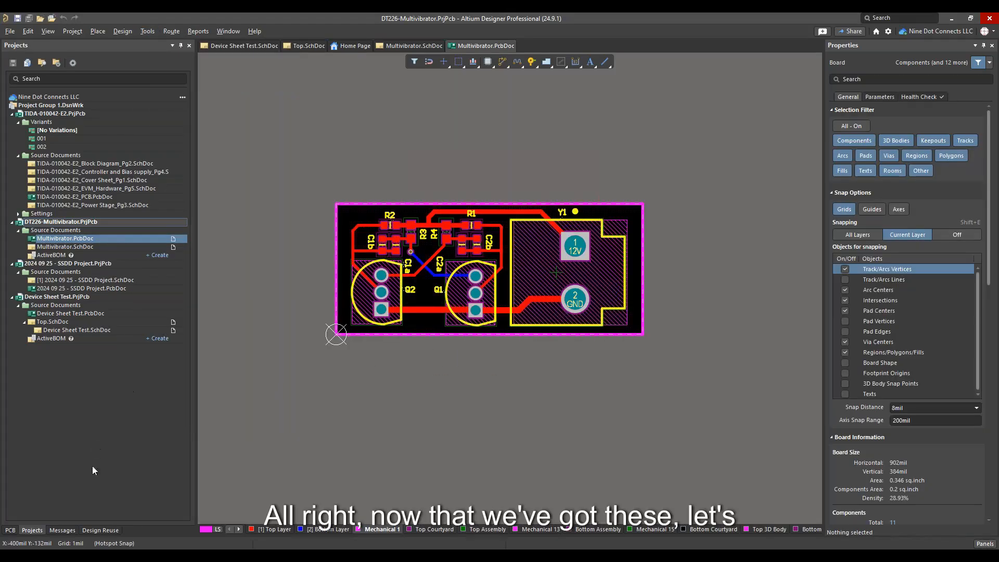
- Check the saved snippets, open the schematic and PCB documents of 2024 09 25 - SSDD Project, and return to the schematic
left_click(100, 529)
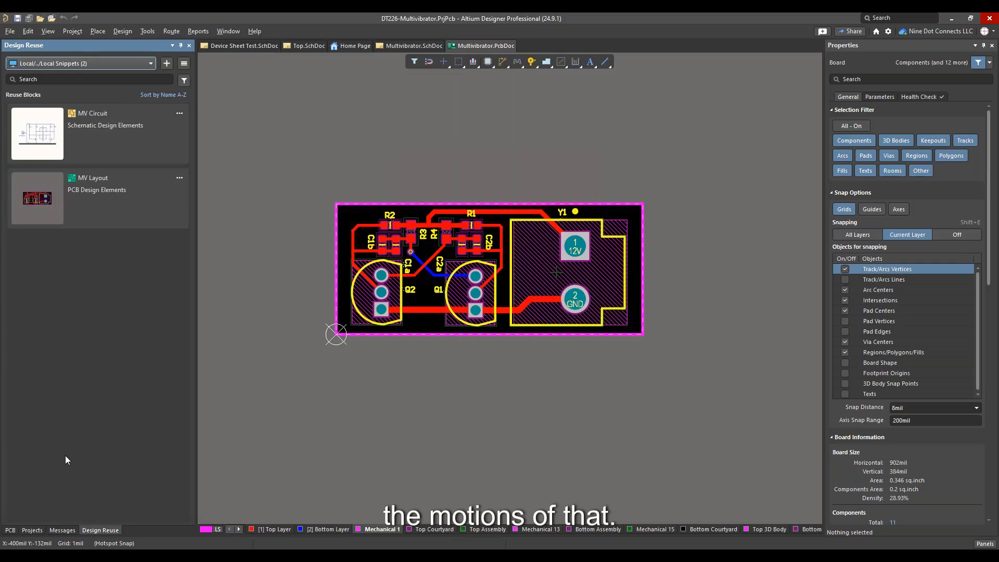
left_click(34, 529)
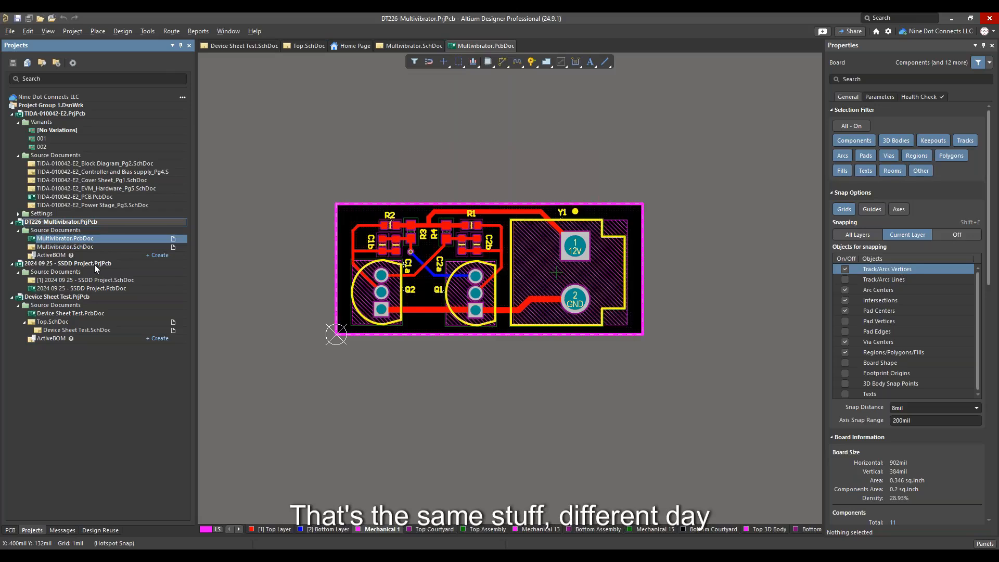
double_click(96, 280)
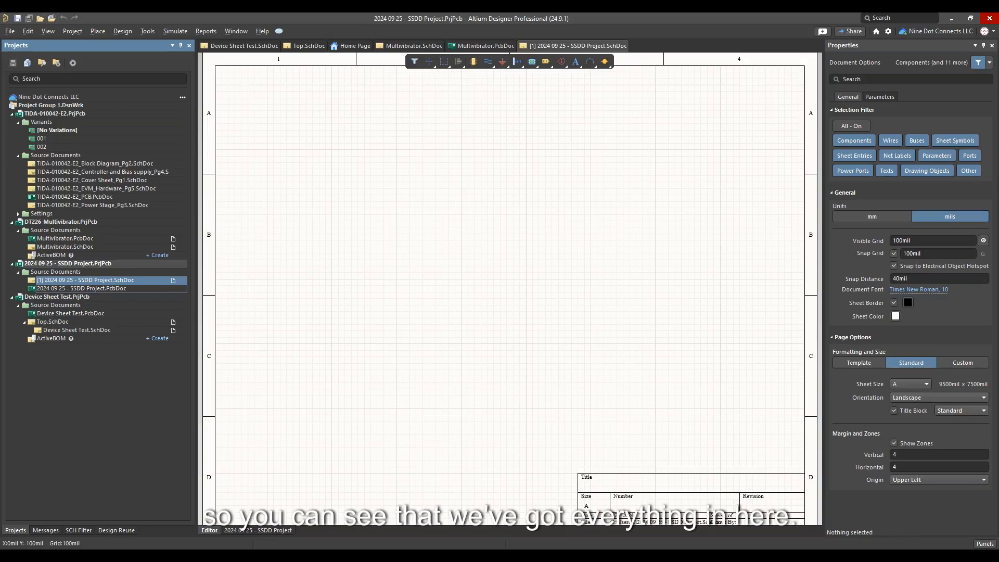
double_click(102, 287)
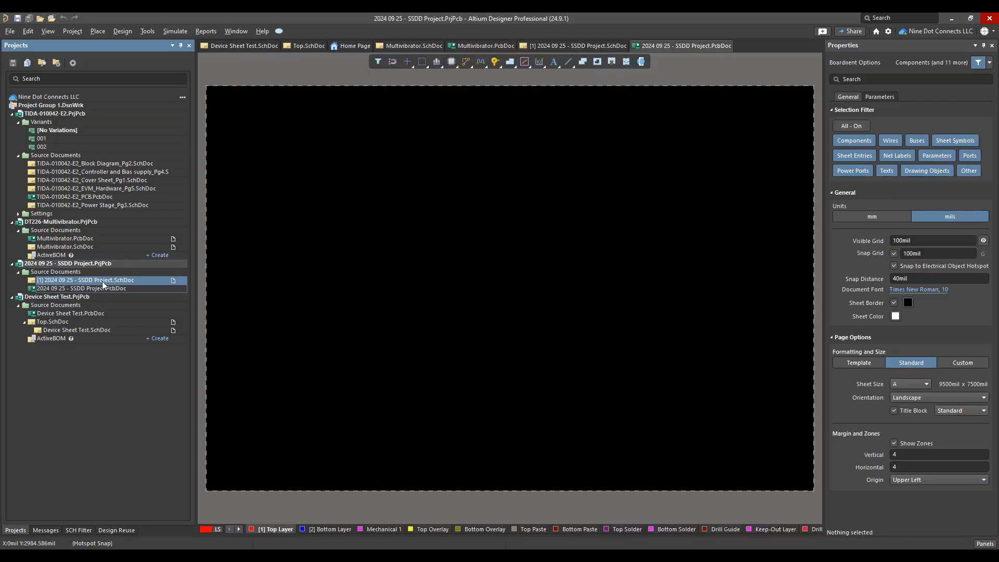
left_click(104, 280)
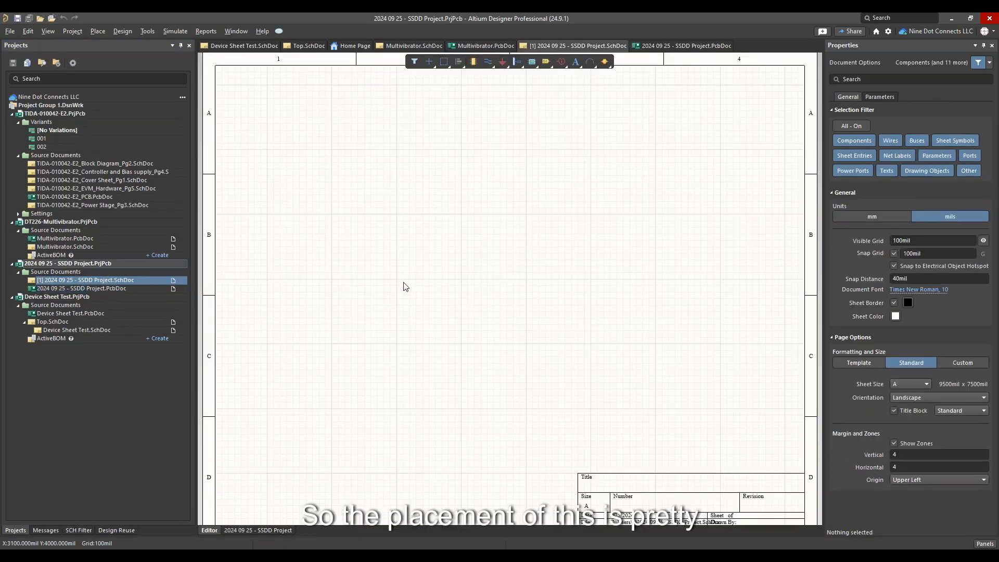
- Place the MV Circuit snippet in the middle of the empty SSDD Project schematic sheet
left_click(116, 530)
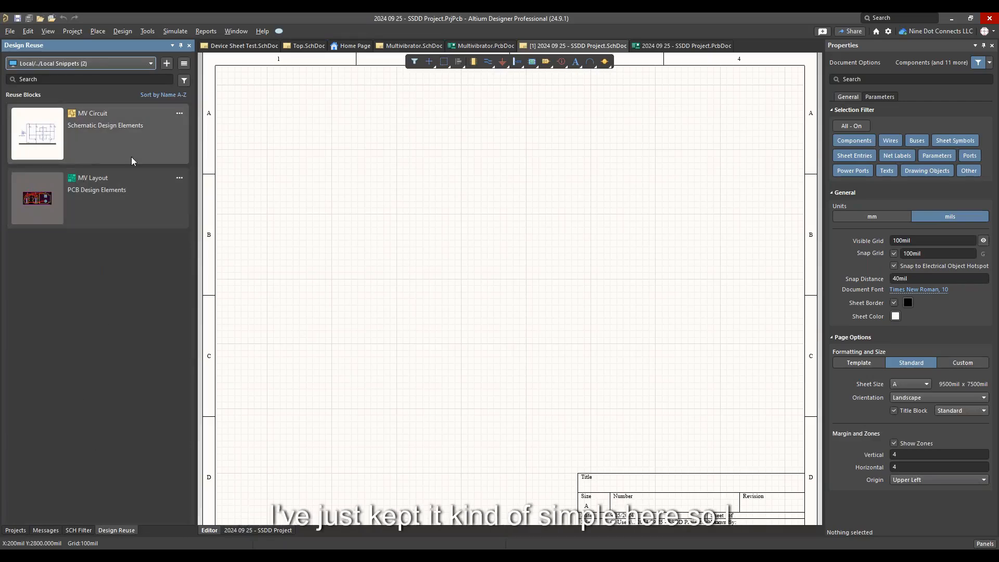
left_click(180, 113)
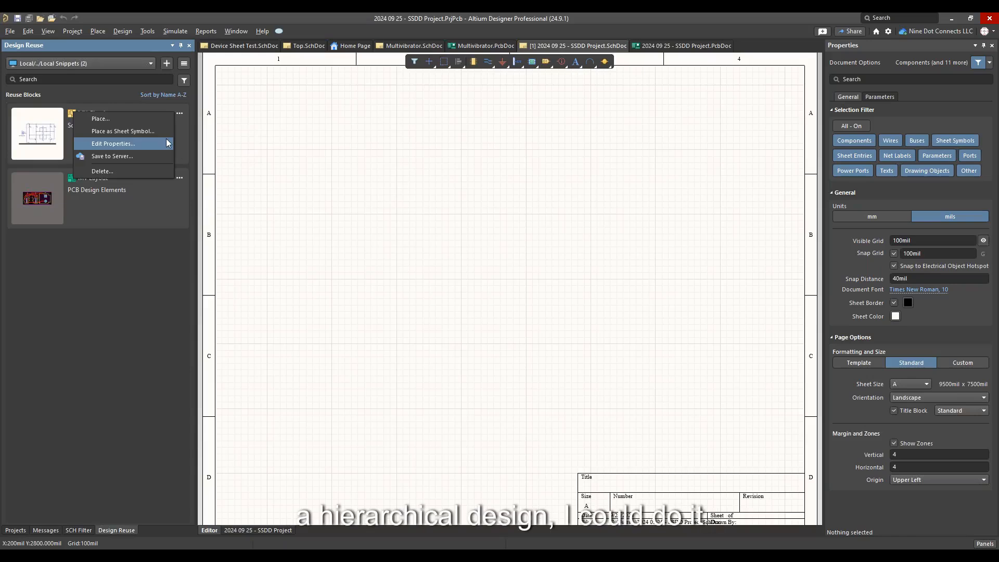
left_click(100, 119)
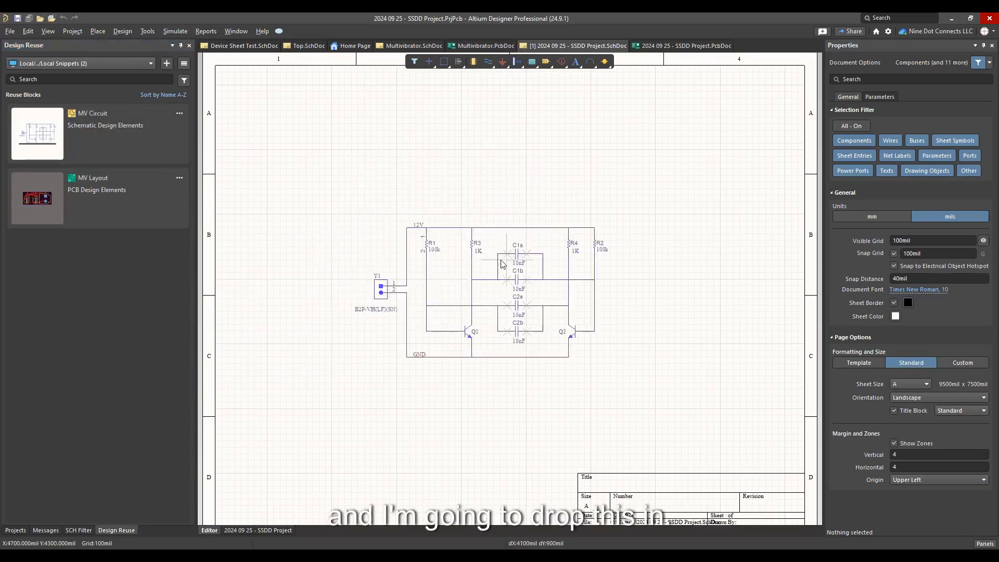
left_click(452, 242)
scroll(345, 208, "up", 3, "ctrl")
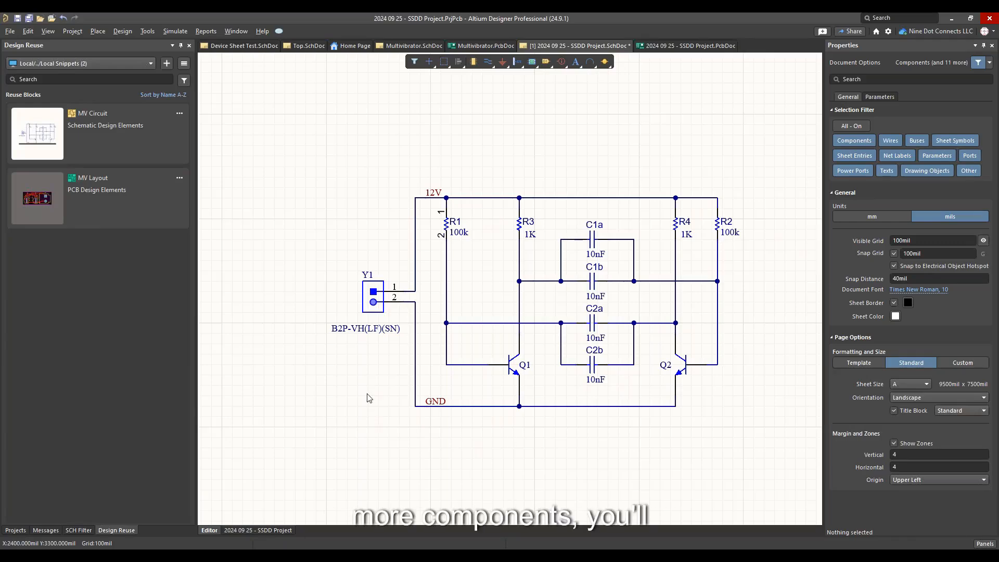
right_click_drag(631, 159, 614, 157)
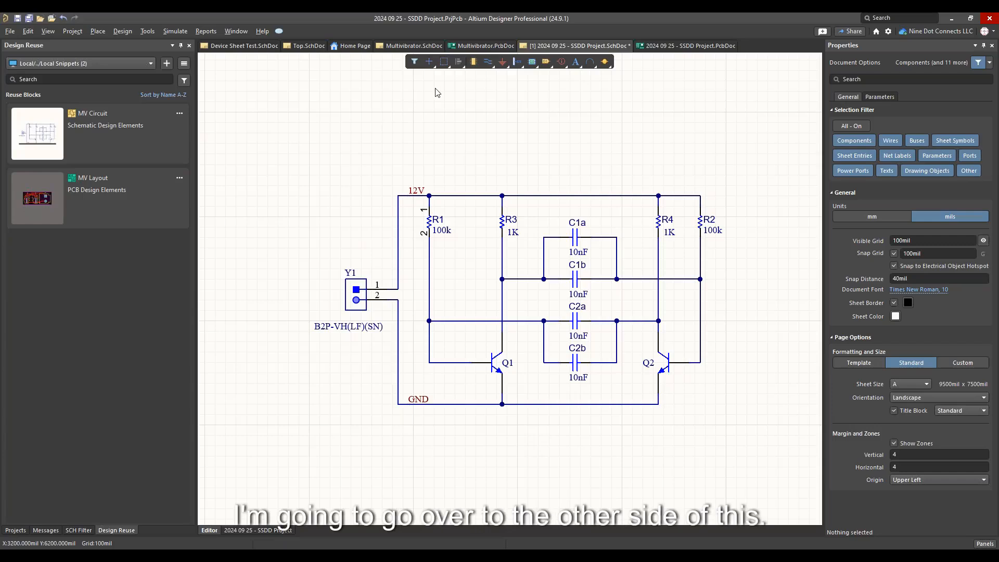
- Place the MV Layout snippet in the upper-left area of the empty board in 2024 09 25 - SSDD Project.PcbDoc
left_click(660, 45)
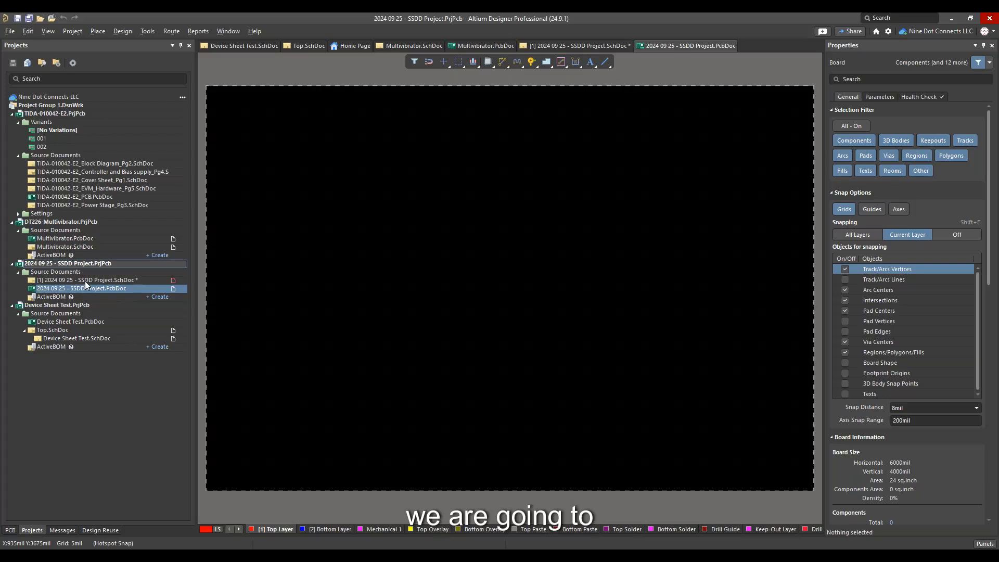
left_click(97, 530)
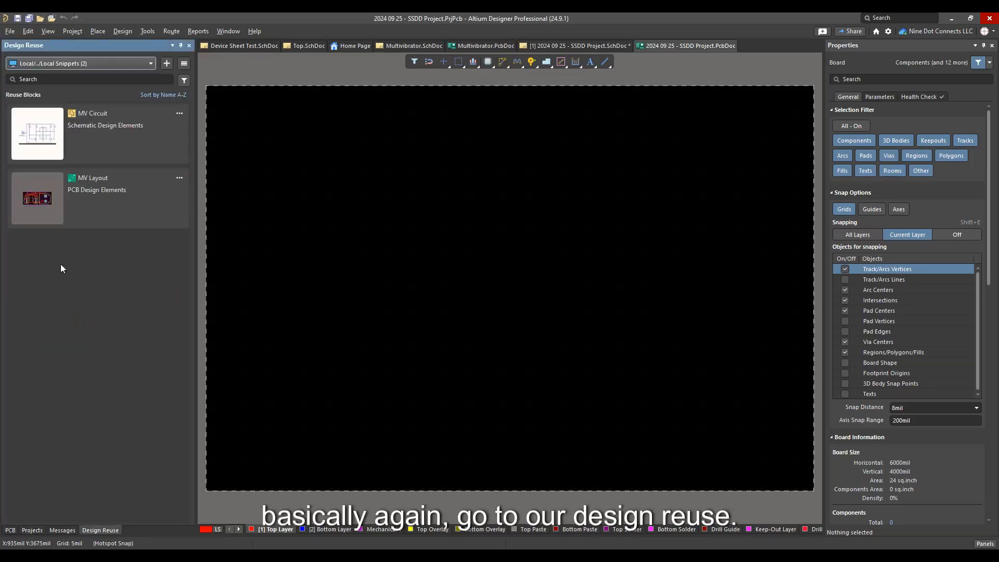
left_click(78, 204)
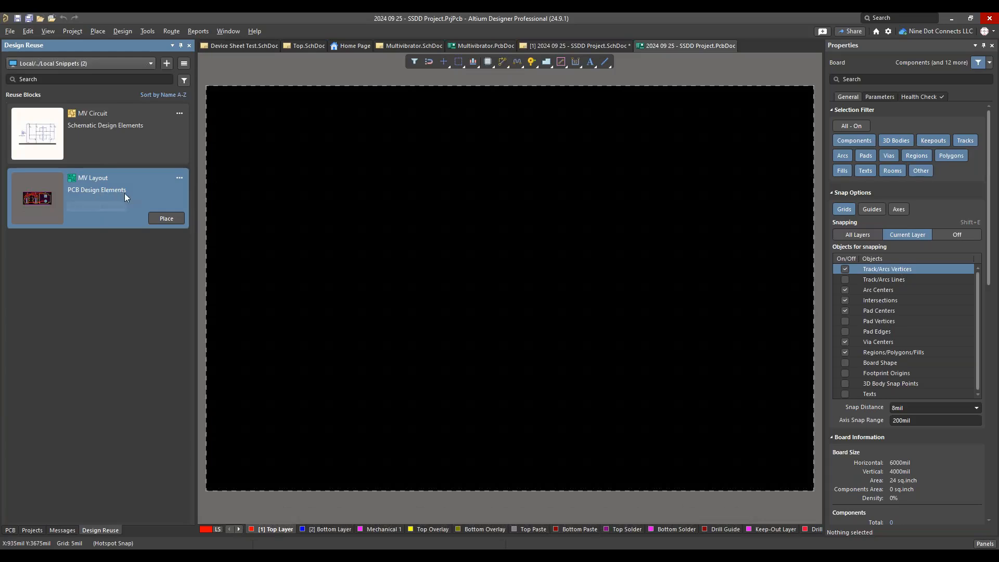
right_click(78, 177)
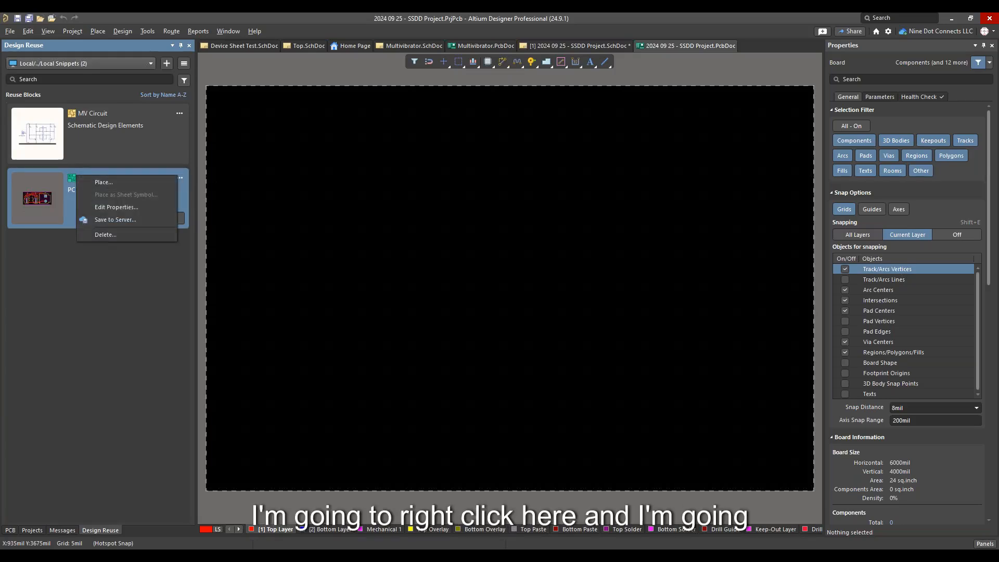
left_click(154, 183)
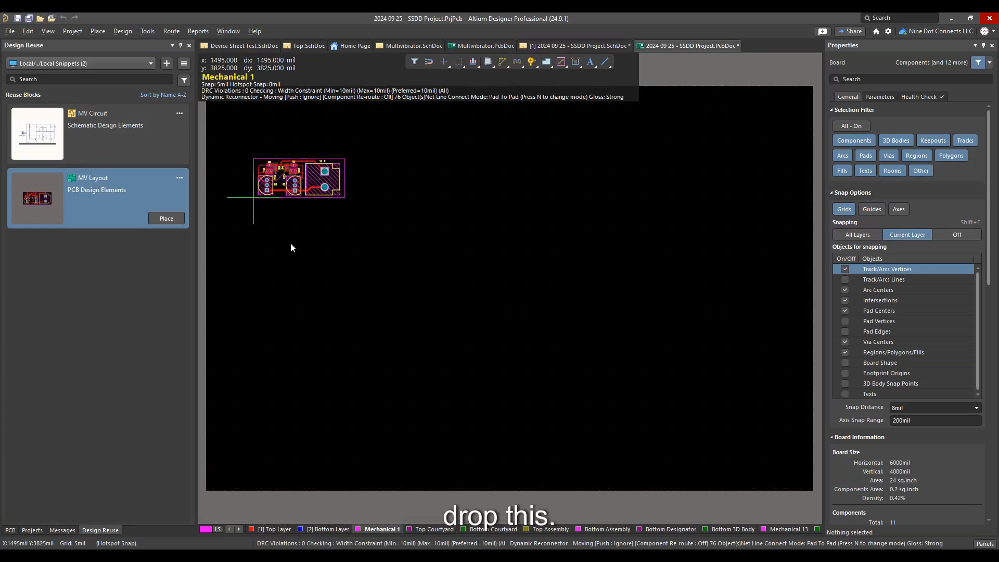
left_click(303, 256)
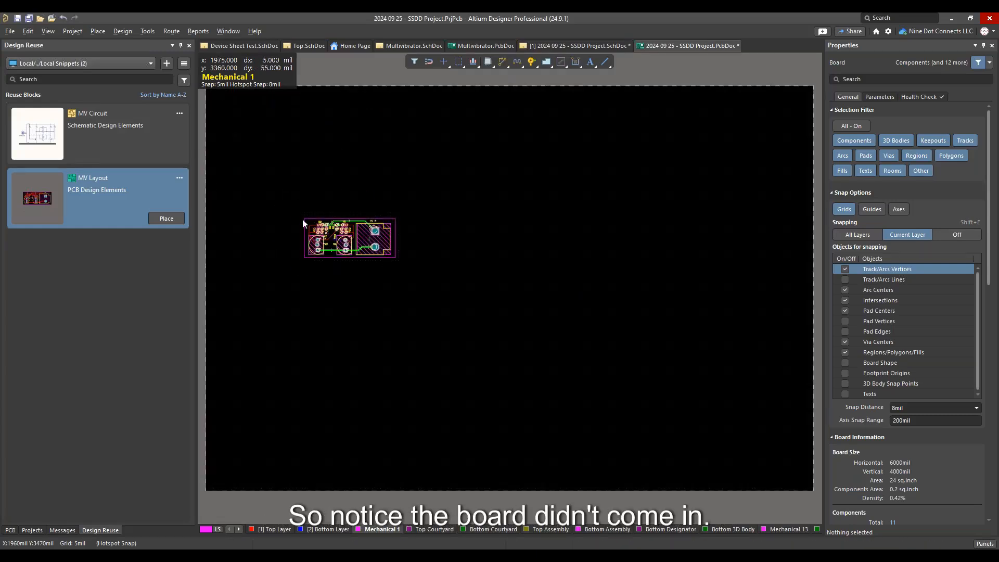
scroll(307, 213, "up", 3, "ctrl")
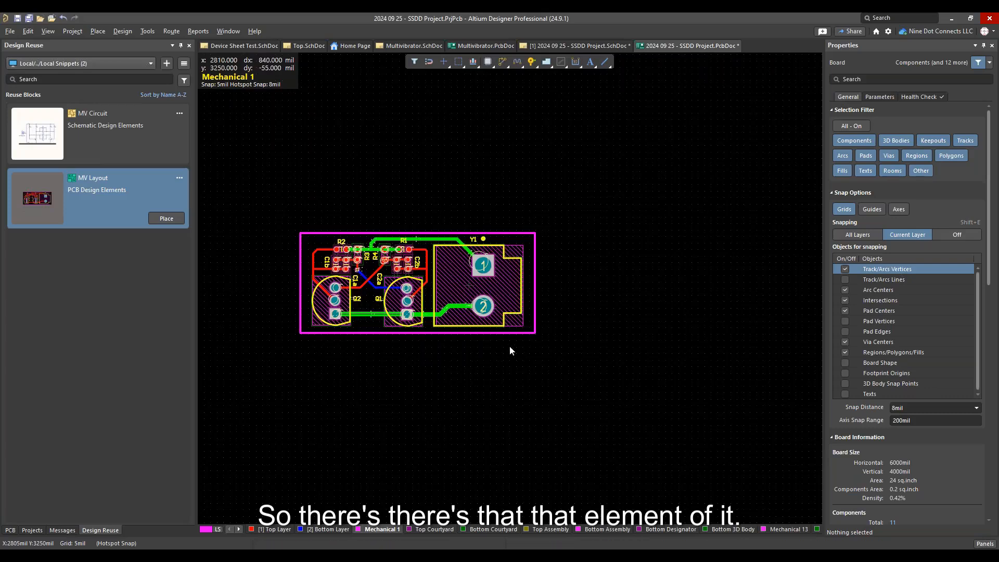
scroll(414, 299, "up", 2, "ctrl")
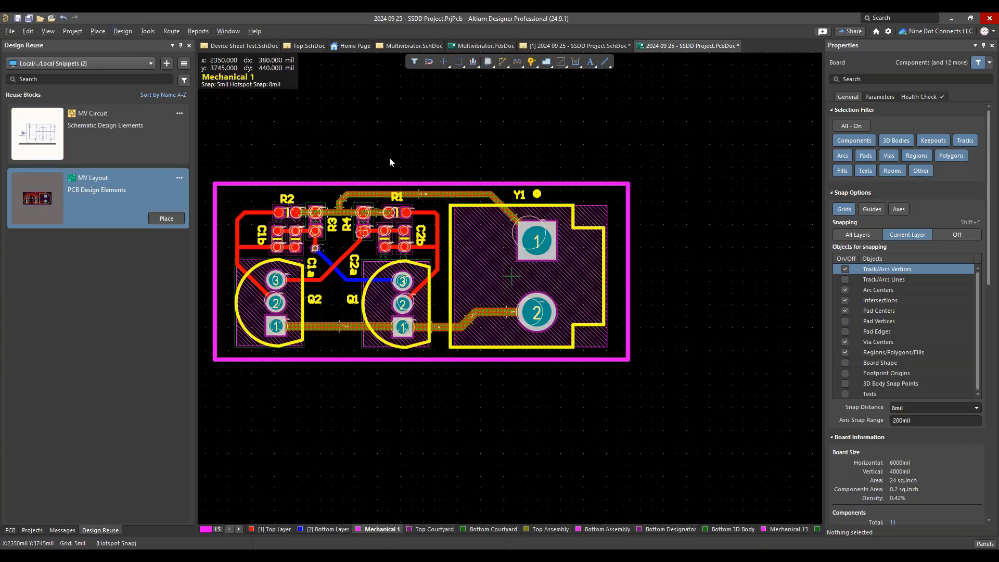
- Look up the Component Links command for the SSDD Project board without running it
left_click(366, 138)
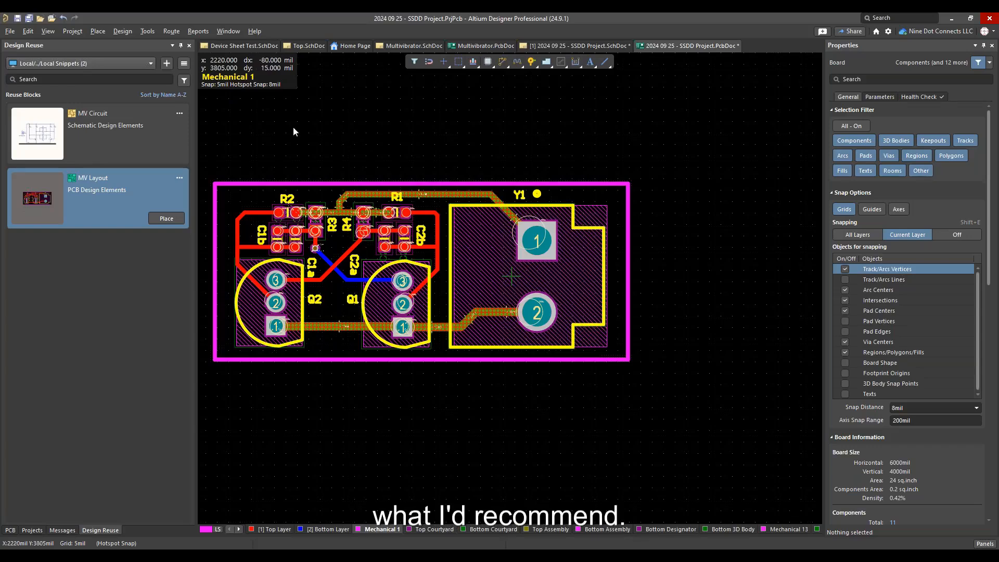
left_click(74, 33)
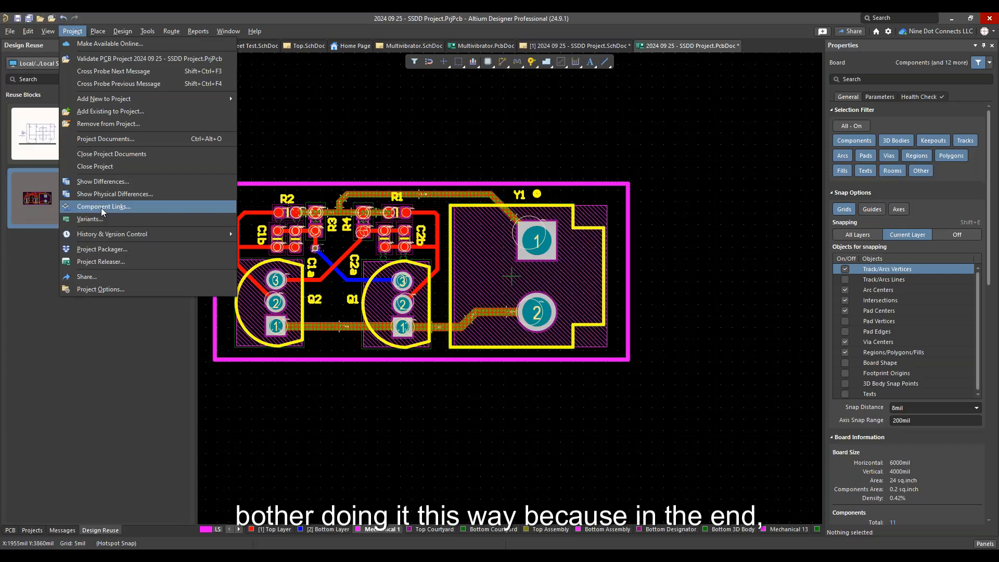
left_click(281, 173)
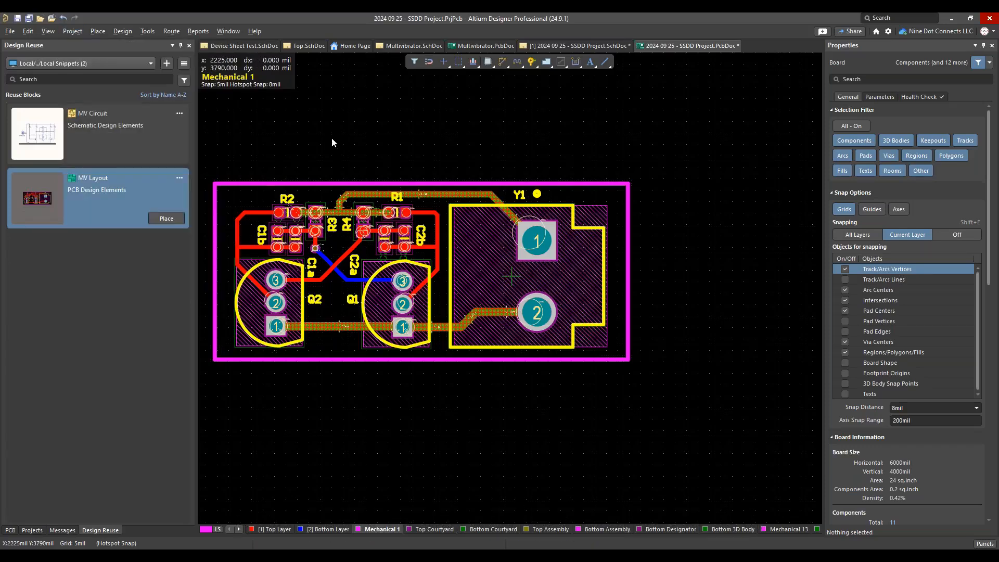
- Update the SSDD Project board from its schematic, automatically creating the component links and executing all engineering changes
left_click(597, 46)
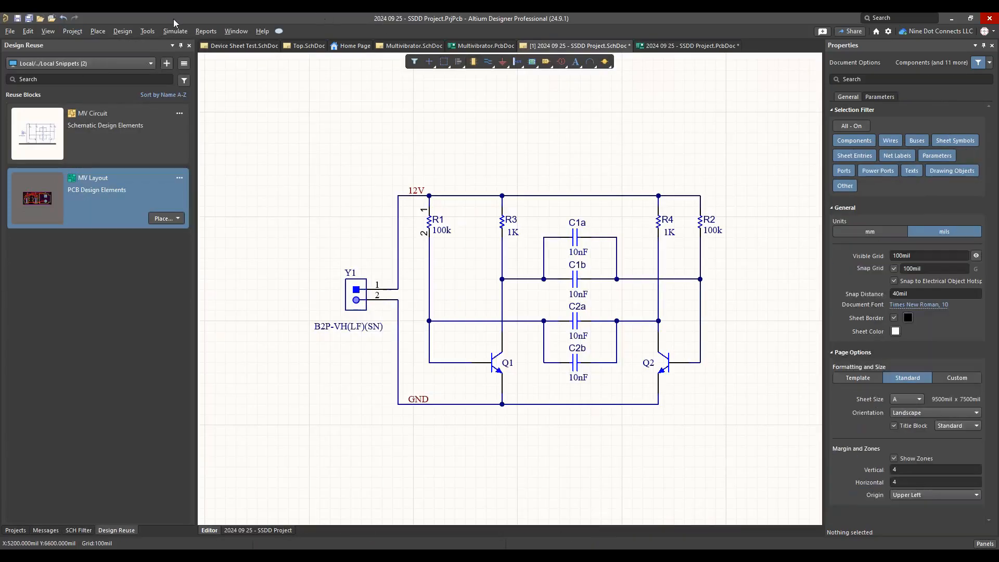
left_click(122, 31)
left_click(139, 46)
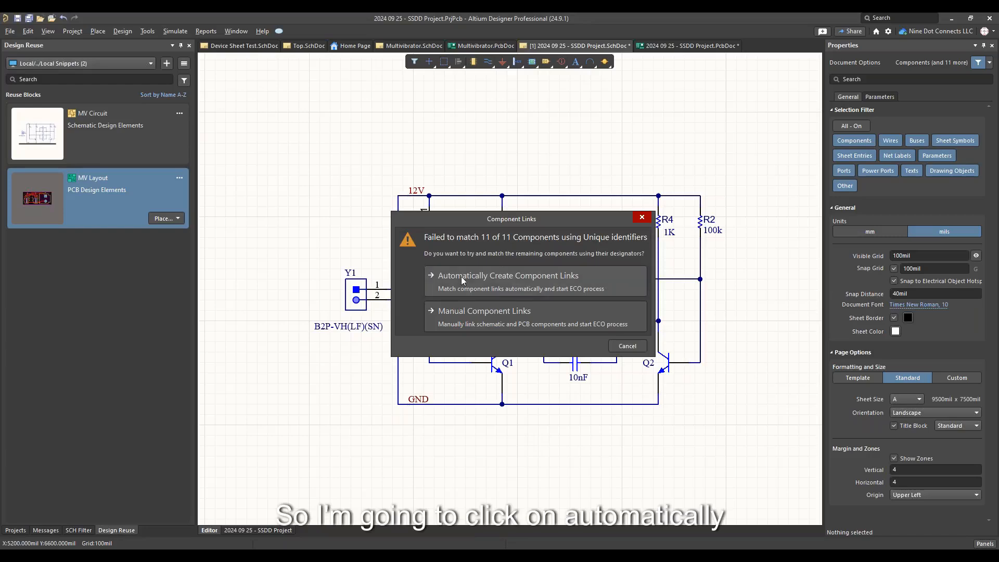
left_click(510, 283)
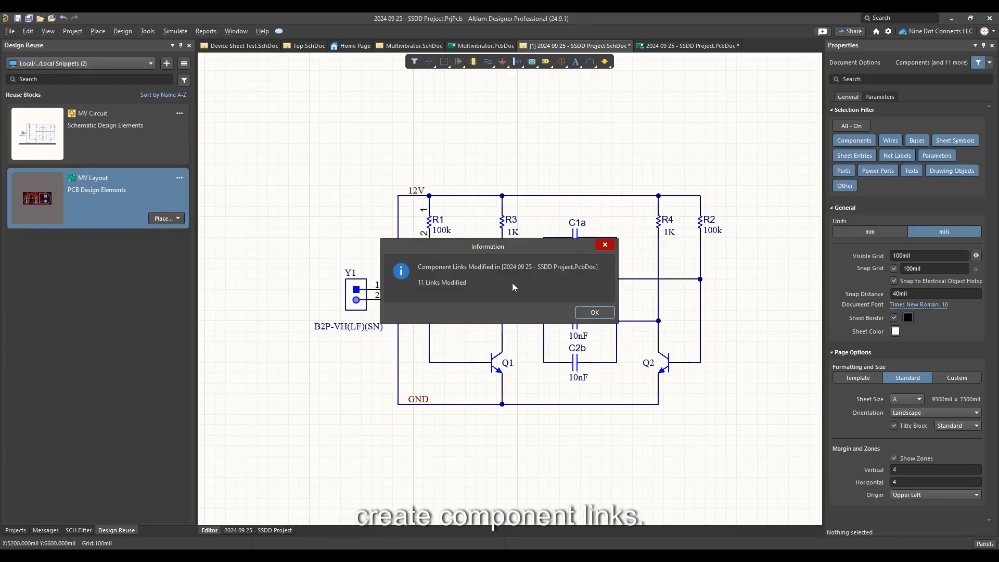
left_click(591, 313)
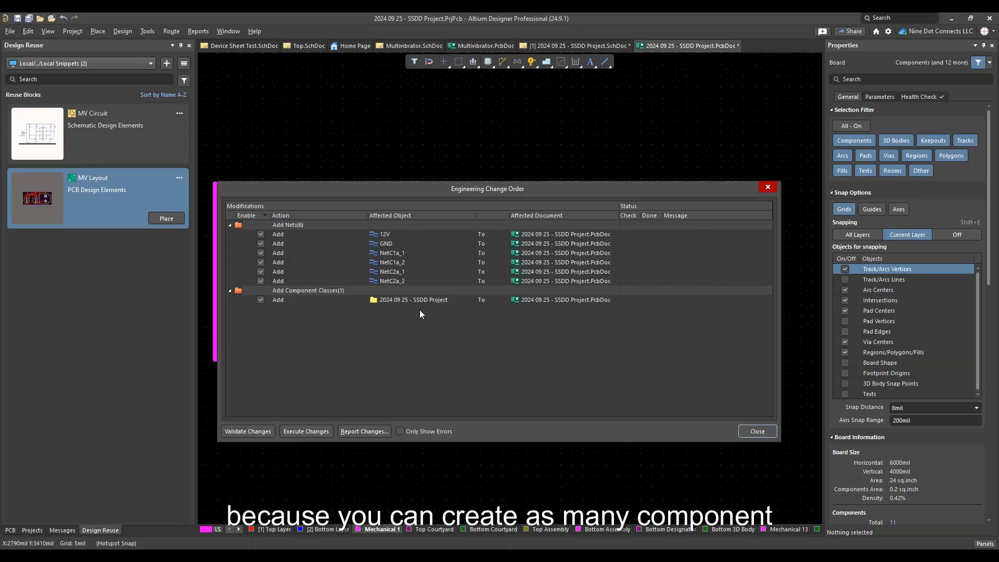
left_click(307, 431)
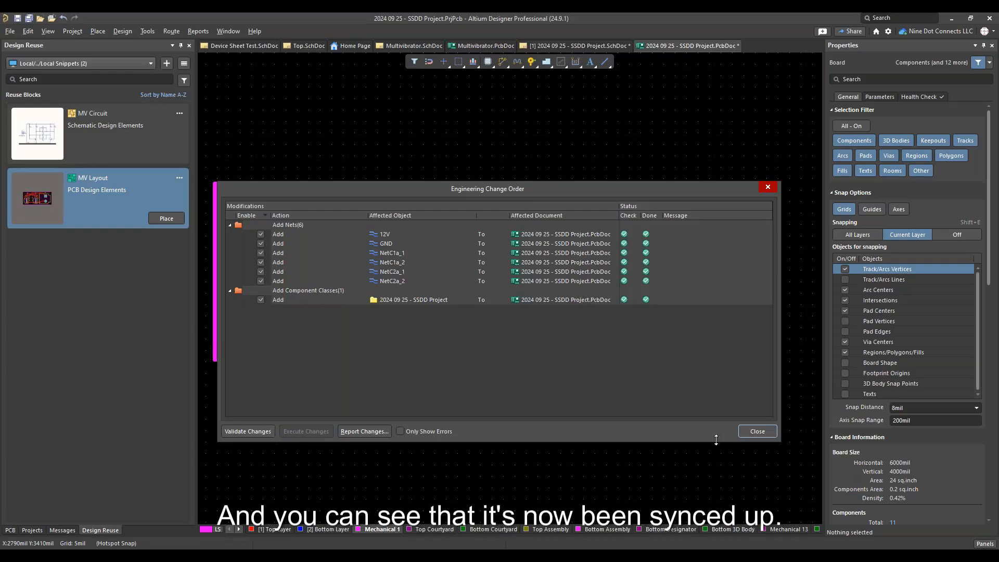
left_click(756, 431)
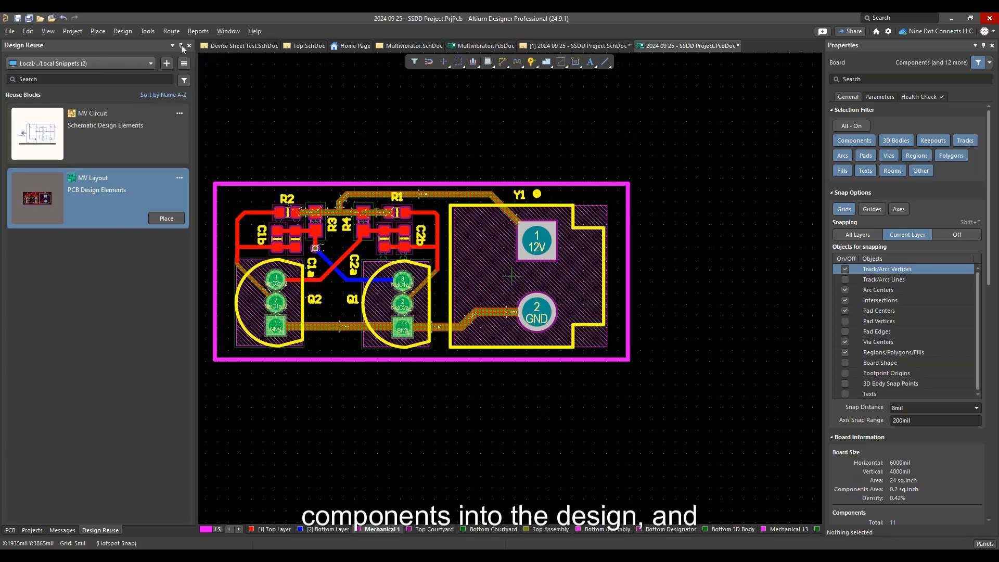
- Look up the new Reuse Block command, and create a new empty reuse block from the Design Reuse library
scroll(359, 383, "down", 2, "ctrl")
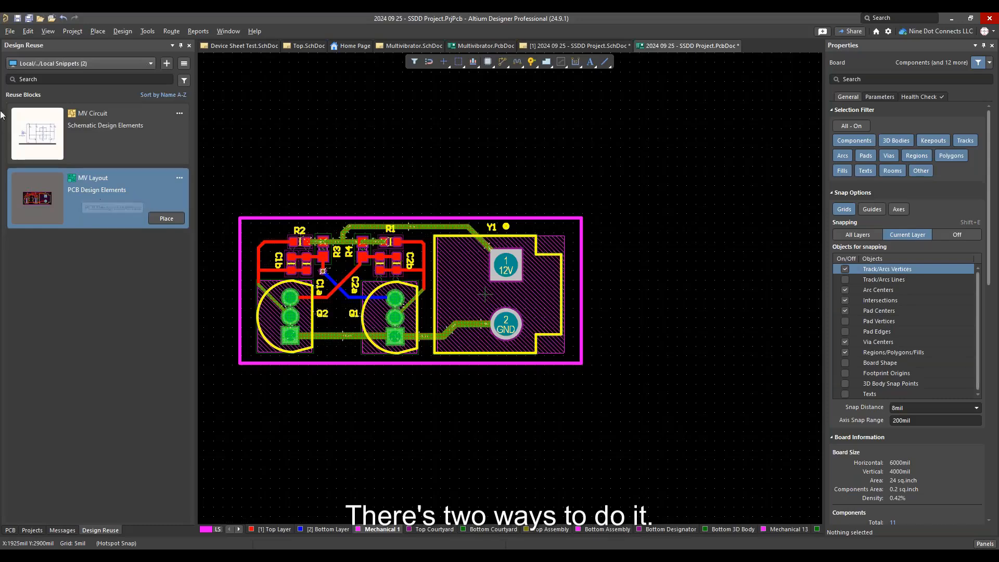
left_click(10, 31)
mouse_move(65, 47)
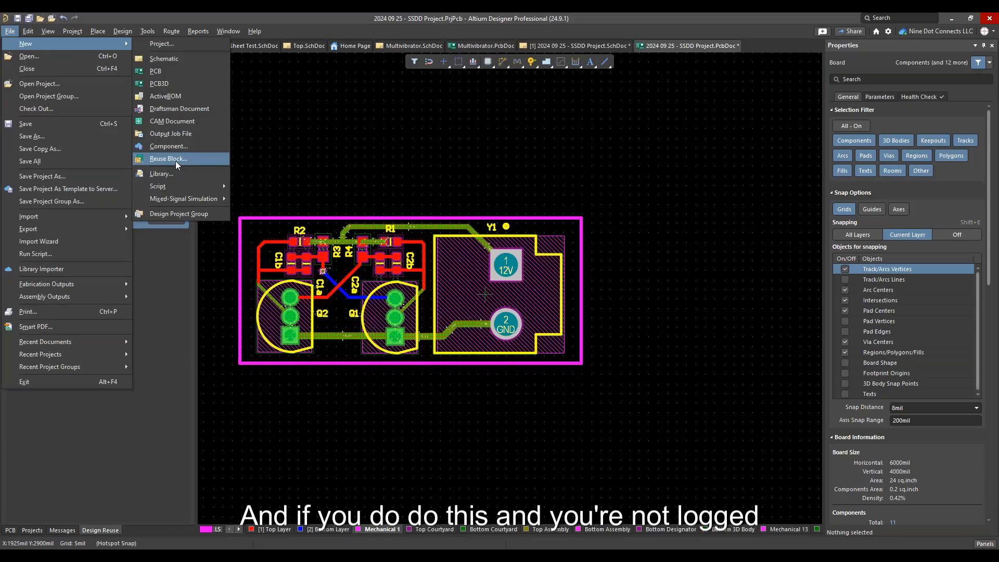
left_click(192, 164)
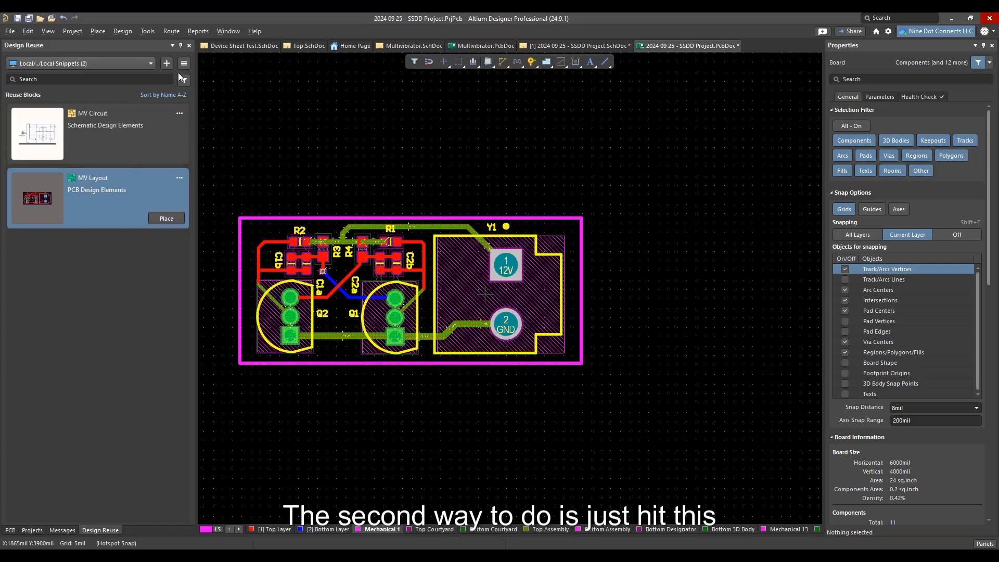
left_click(167, 65)
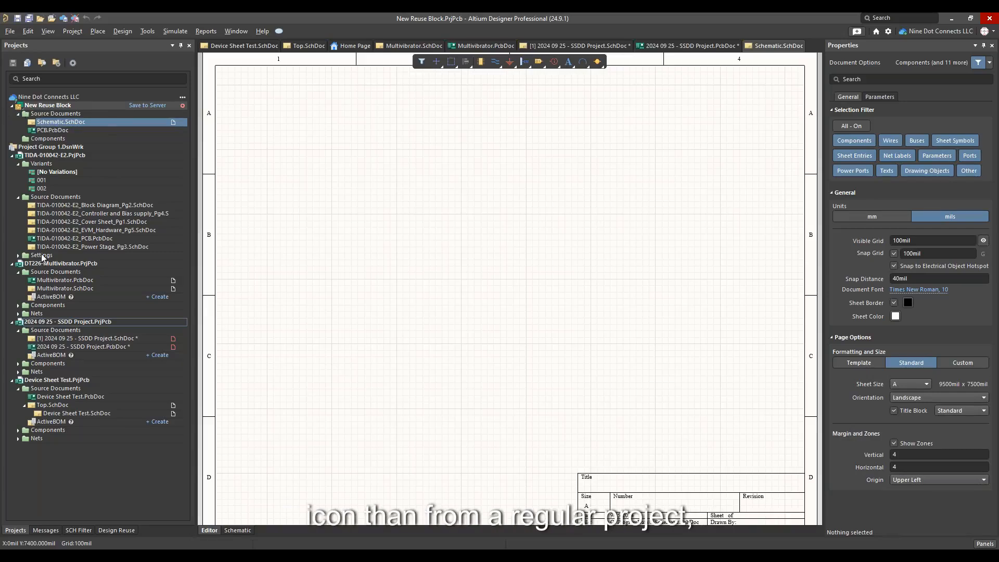
- Try to add the TIDA-010042-E2 Block_Diagram_Pg2 and Controller and Bias supply_Pg4 schematics to New Reuse Block
left_click(61, 131)
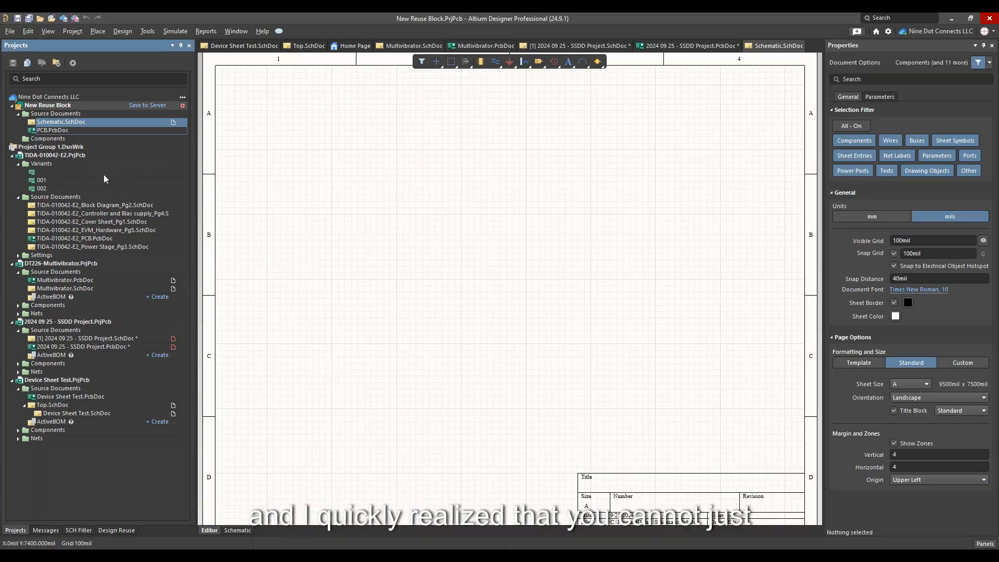
left_click_drag(72, 205, 65, 117)
left_click_drag(88, 213, 79, 125)
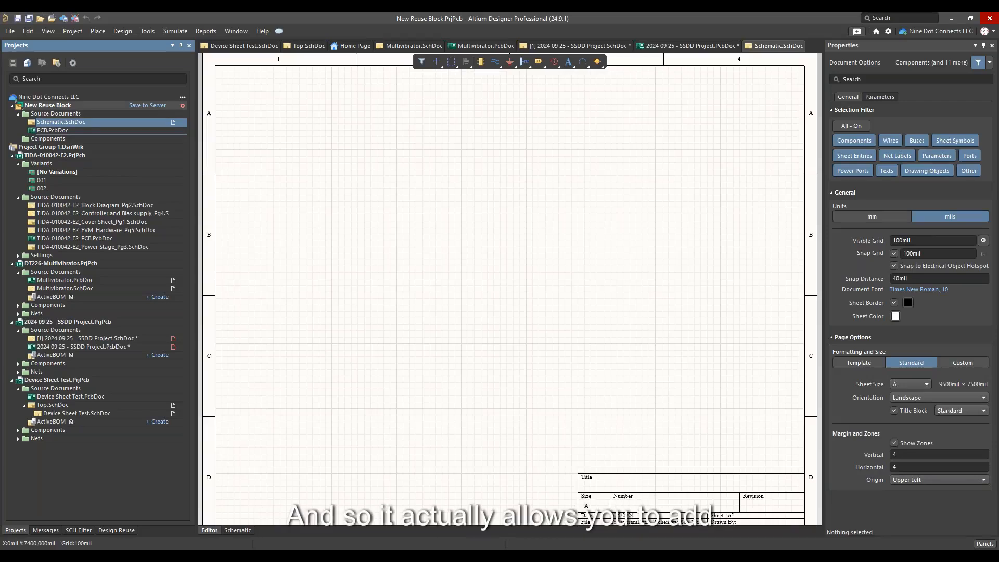
- Examine which types of new documents can be added to New Reuse Block, without adding one
right_click(80, 105)
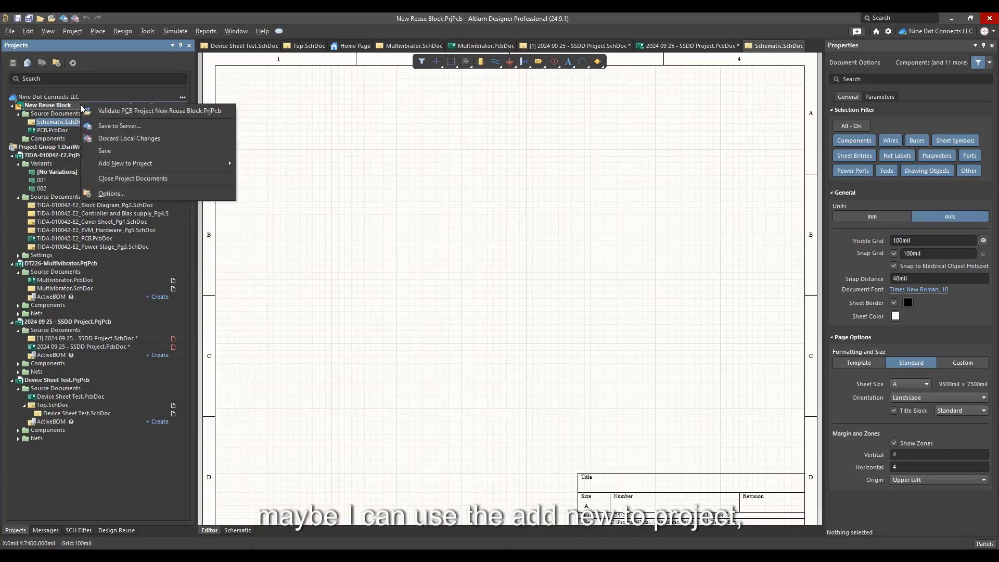
mouse_move(124, 169)
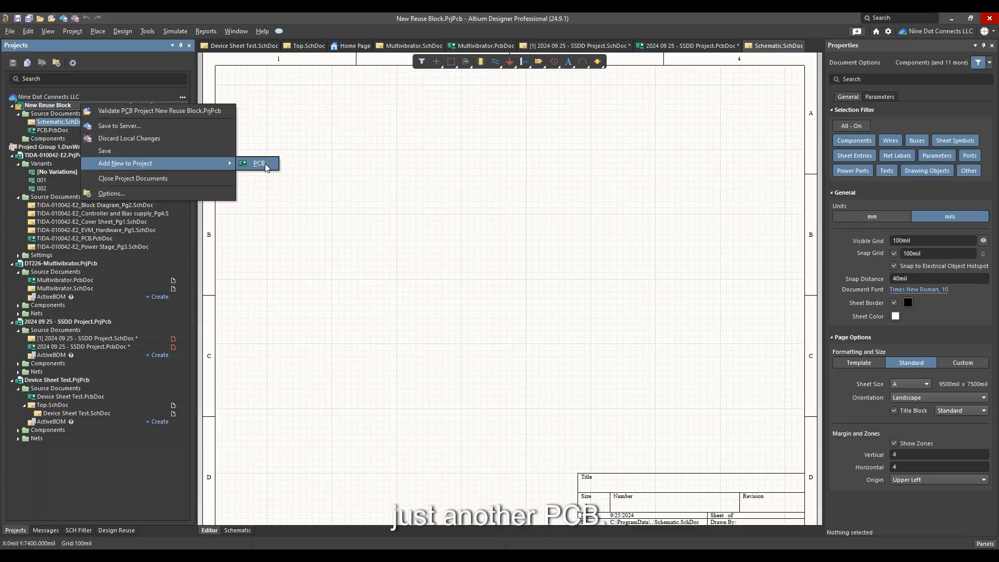
left_click(101, 239)
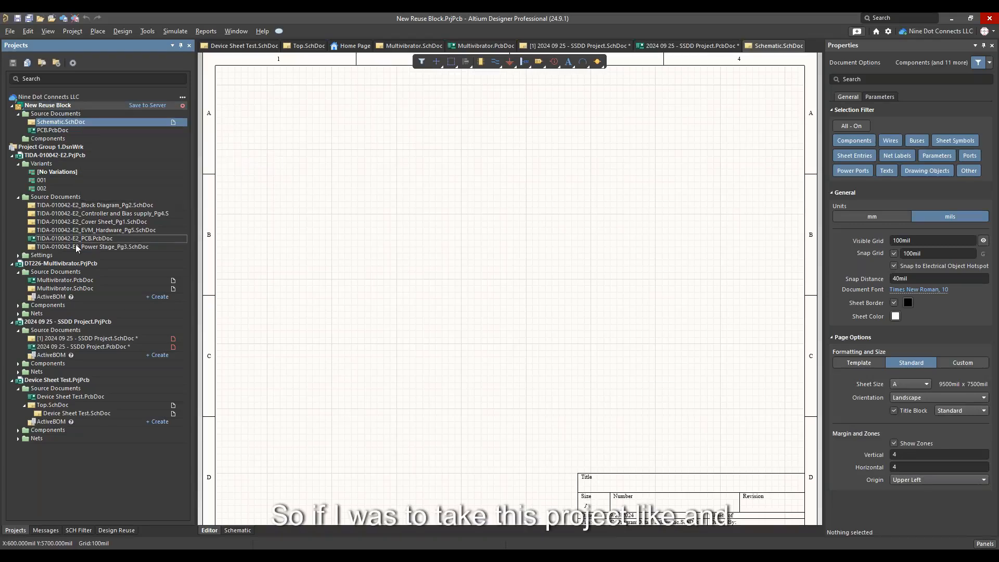
- View the TIDA-010042-E2_Power Stage_Pg3 schematic, and return to New Reuse Block's empty Schematic.SchDoc
double_click(103, 246)
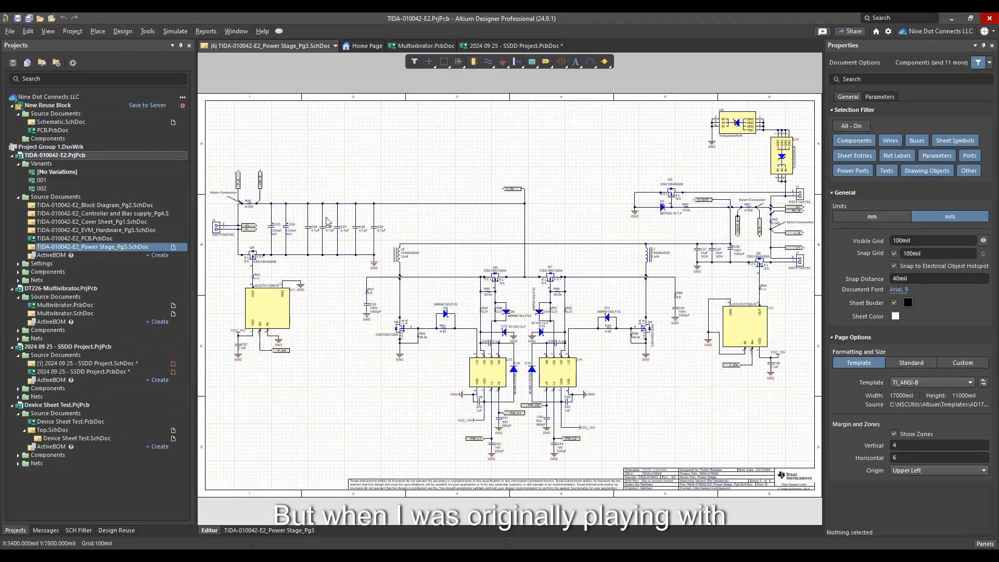
scroll(382, 254, "down", 1, "ctrl")
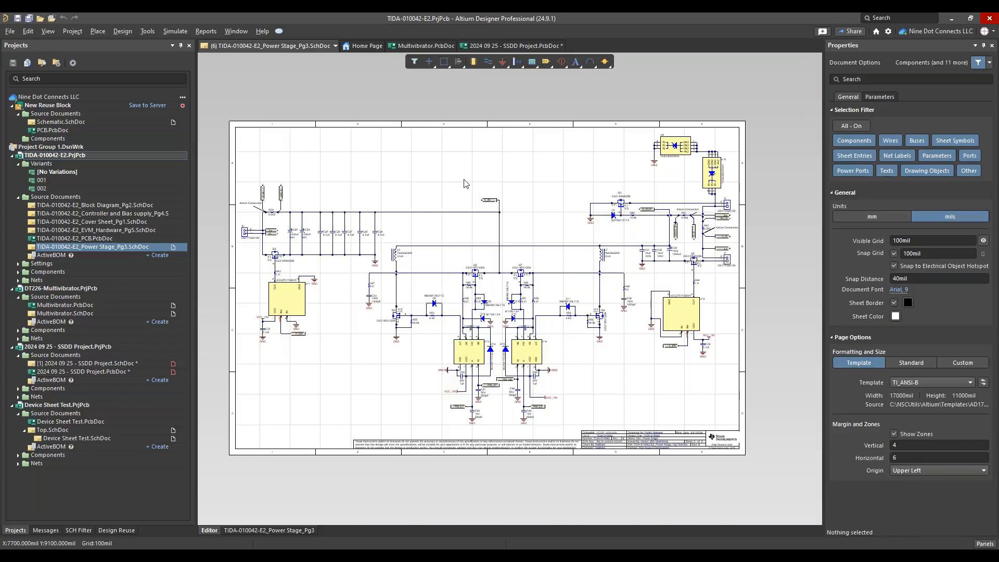
left_click(60, 132)
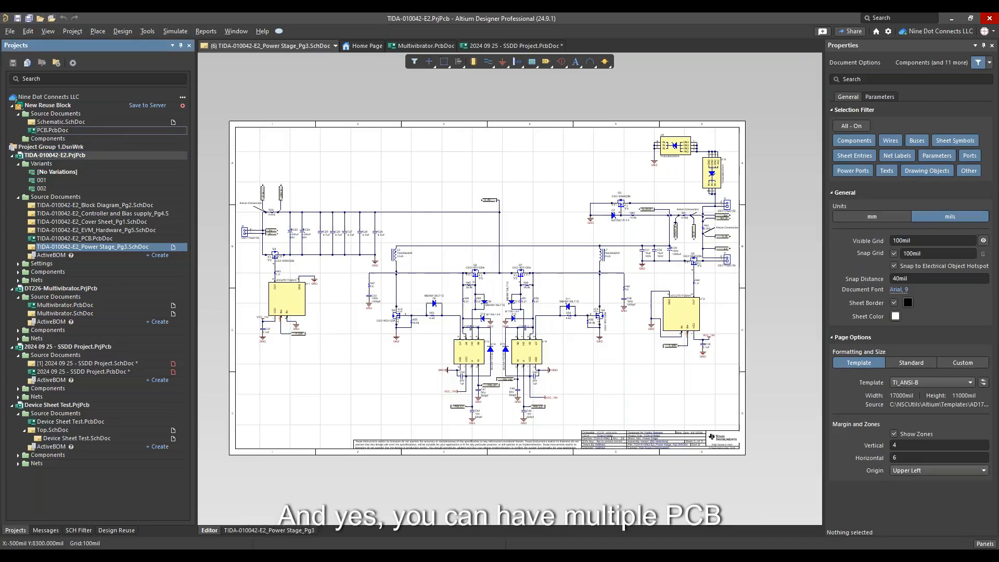
left_click(61, 122)
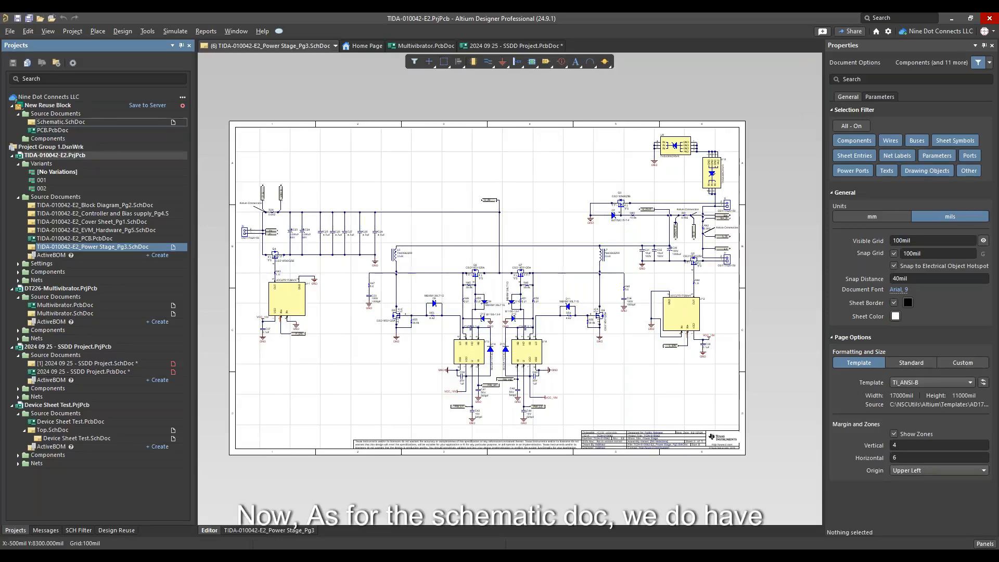
double_click(62, 122)
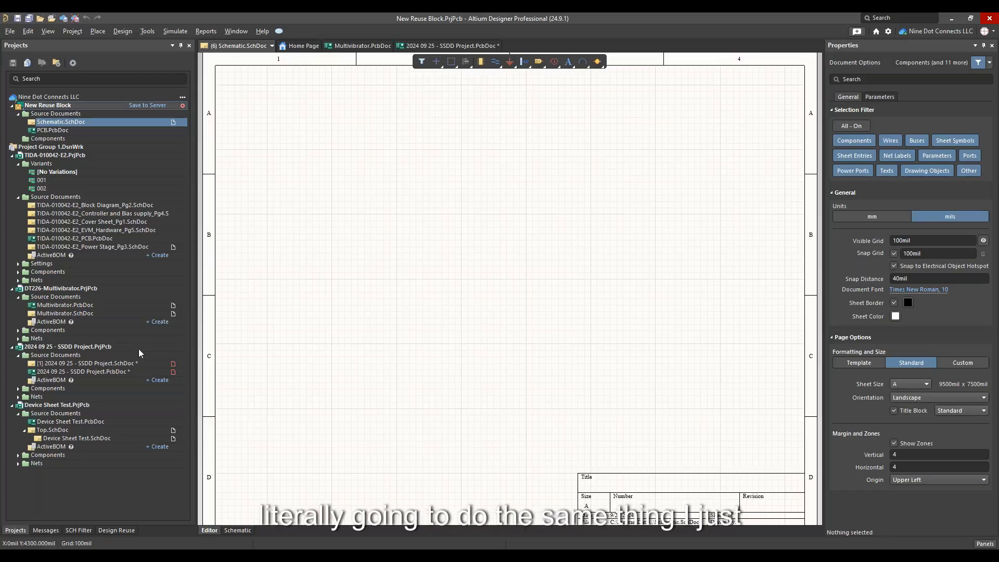
- Copy the whole multivibrator circuit from the SSDD Project schematic into the middle of New Reuse Block's Schematic.SchDoc
double_click(105, 363)
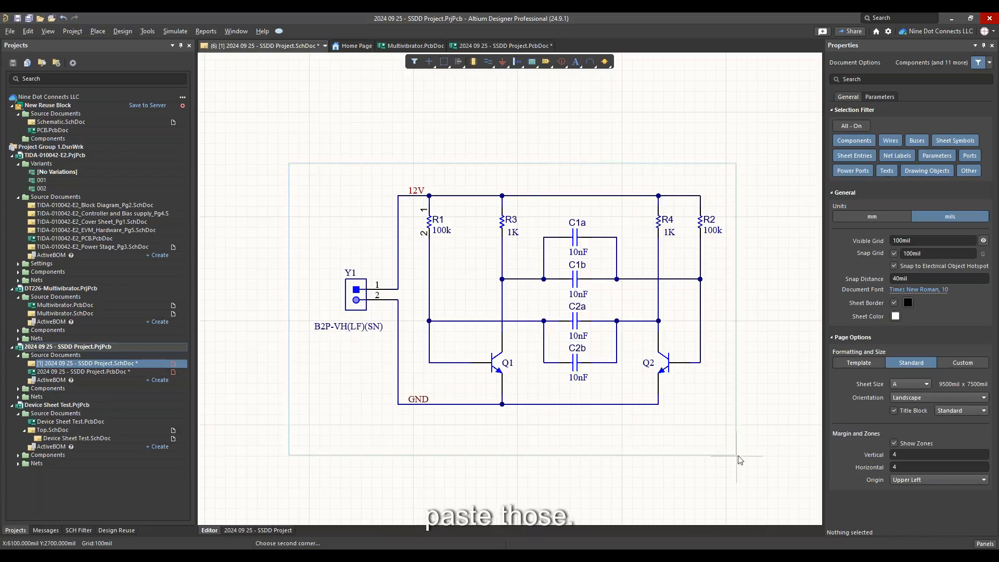
left_click(759, 470)
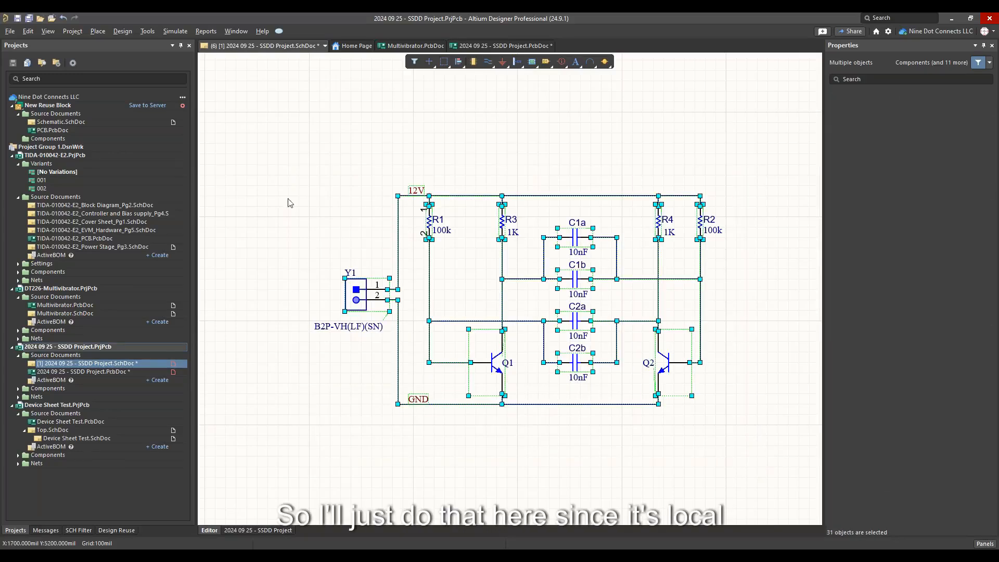
left_click(258, 210)
double_click(61, 122)
key("ctrl+v")
left_click(496, 287)
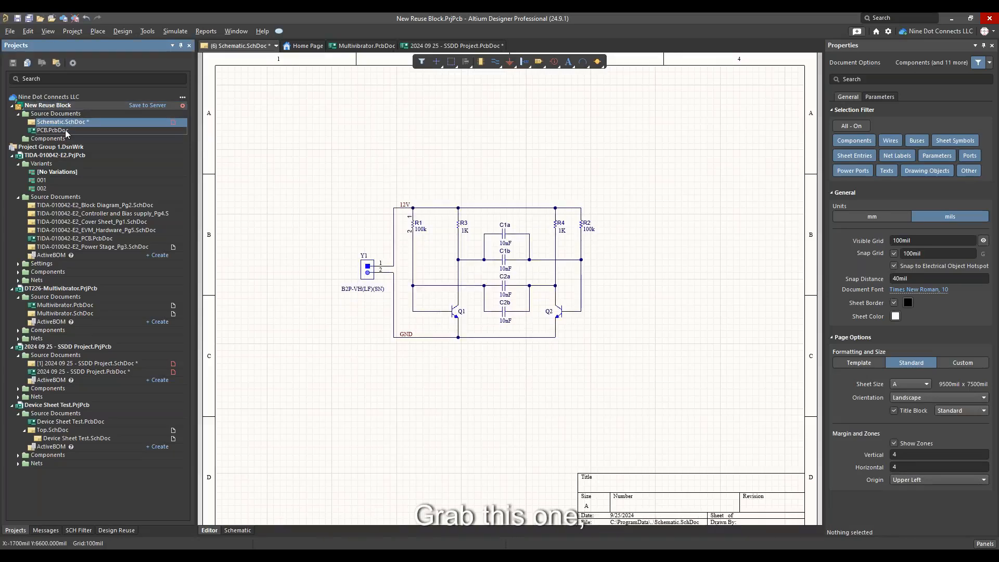
- Open Multivibrator.PcbDoc and try to copy its entire layout with a reference point inside the board
double_click(74, 305)
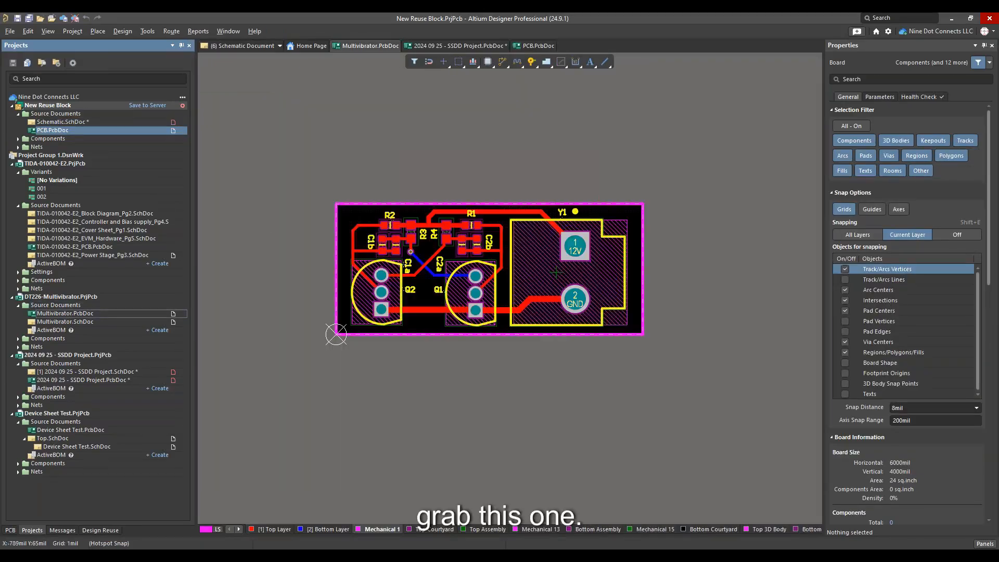
left_click_drag(285, 178, 693, 420)
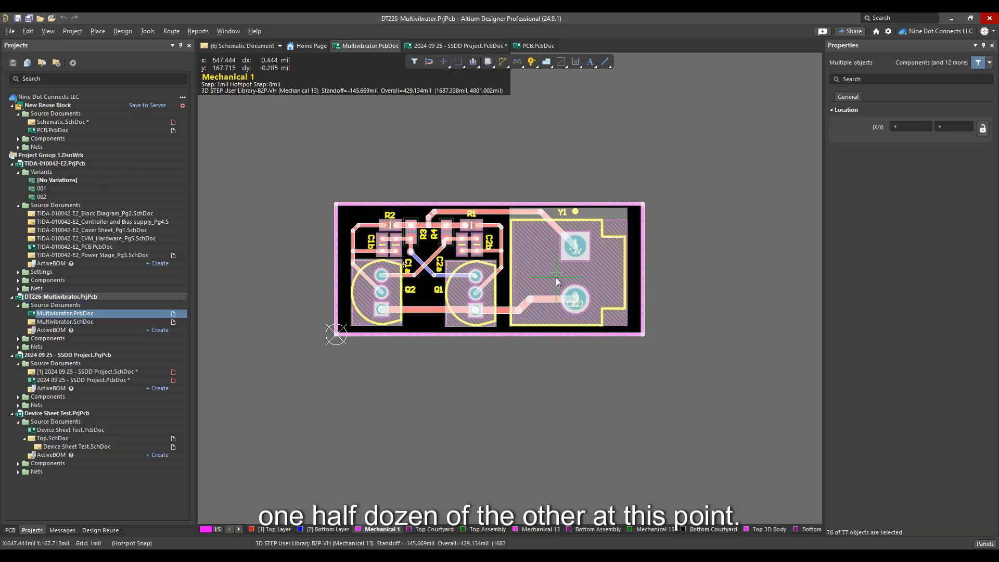
key("ctrl+c")
left_click(542, 270)
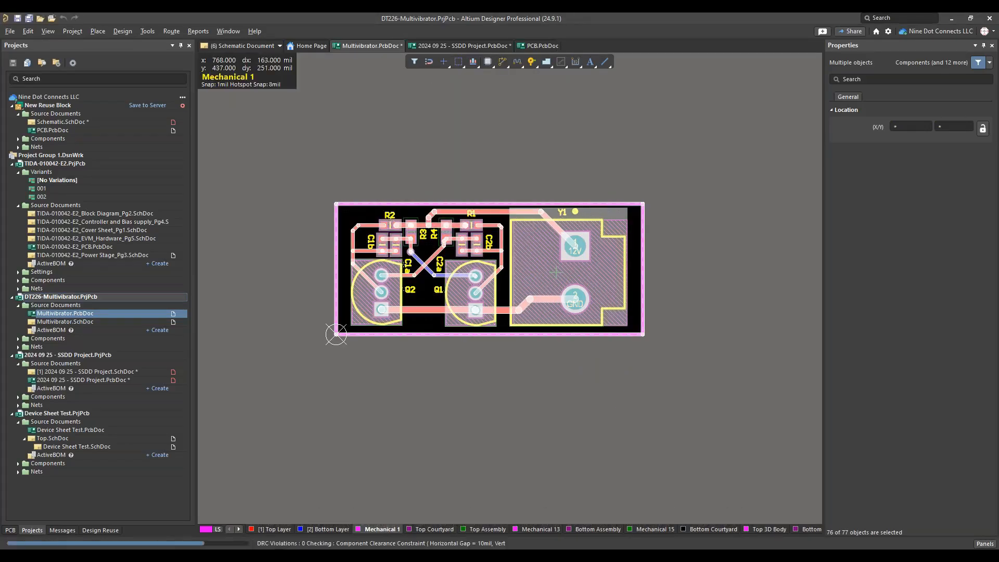
key("Escape")
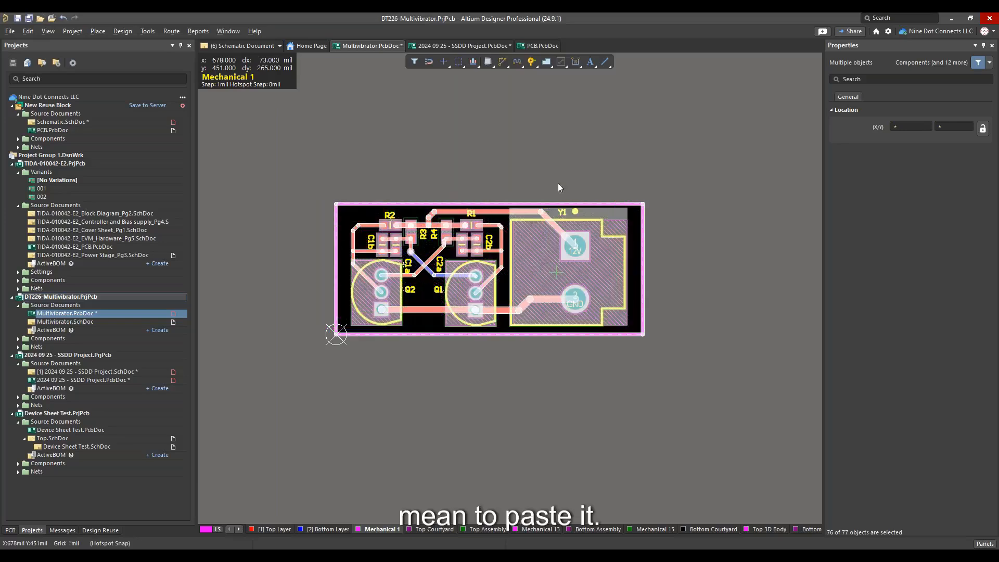
- Reselect the entire Multivibrator.PcbDoc layout and copy it using the board origin as the reference point
left_click(299, 167)
left_click_drag(295, 175, 731, 432)
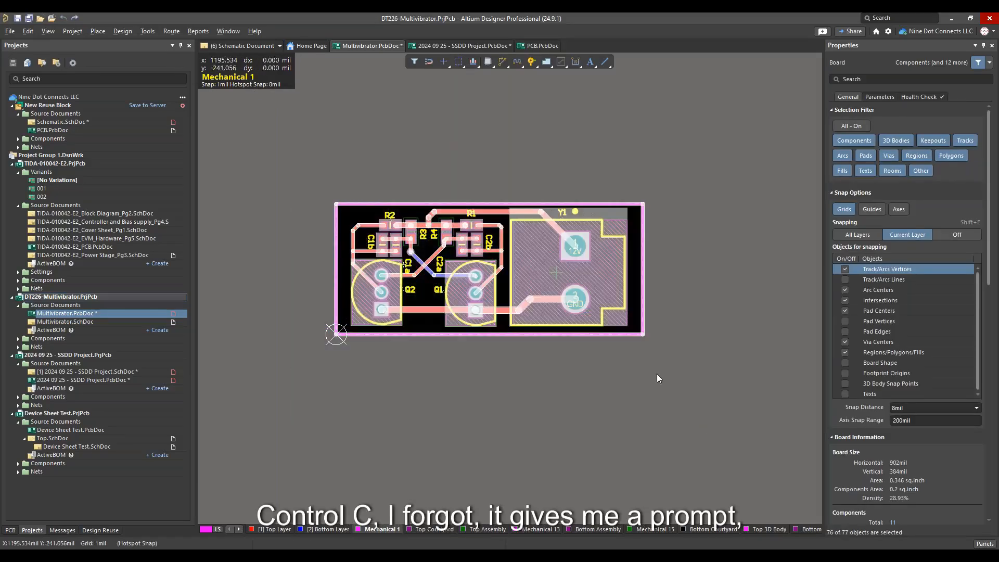
key("ctrl+c")
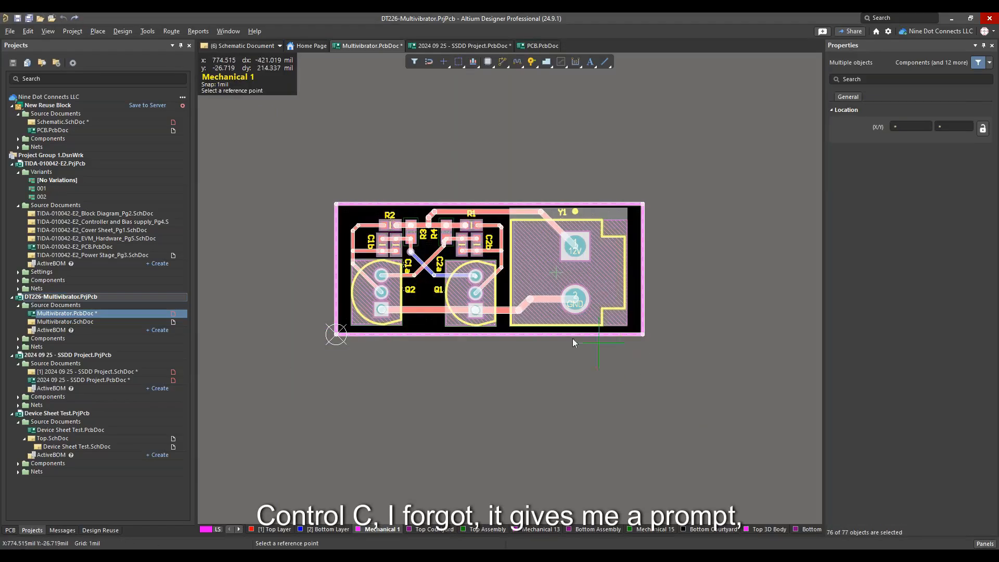
left_click(336, 334)
left_click(284, 129)
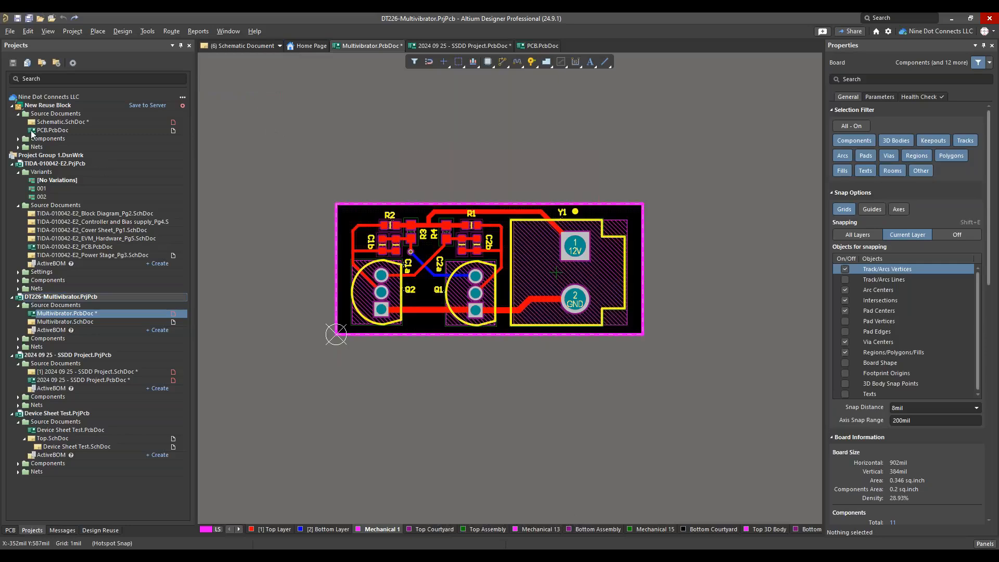
- Paste the copied multivibrator layout into New Reuse Block's PCB.PcbDoc, near the upper-left corner of the board
double_click(58, 130)
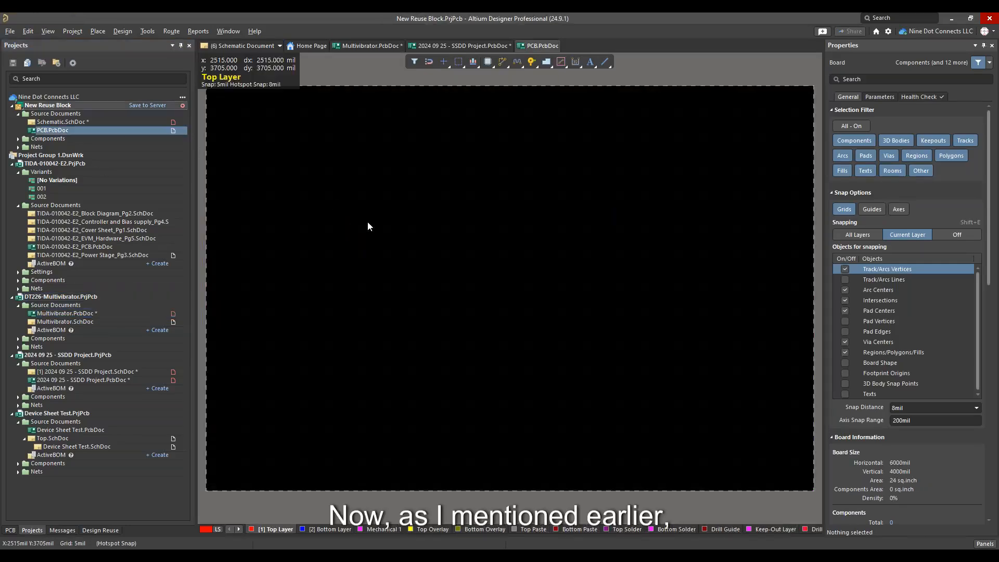
key("ctrl+v")
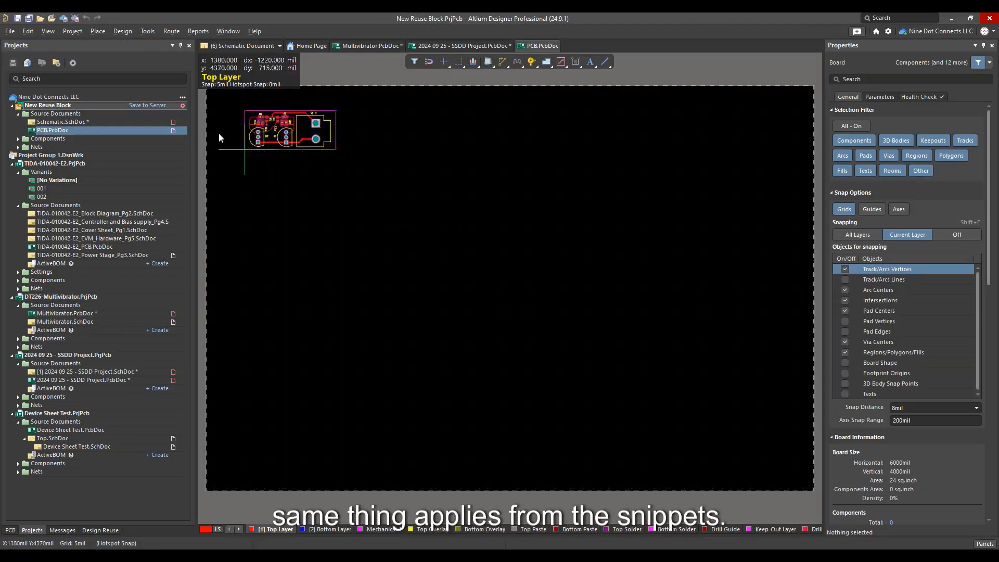
left_click(226, 149)
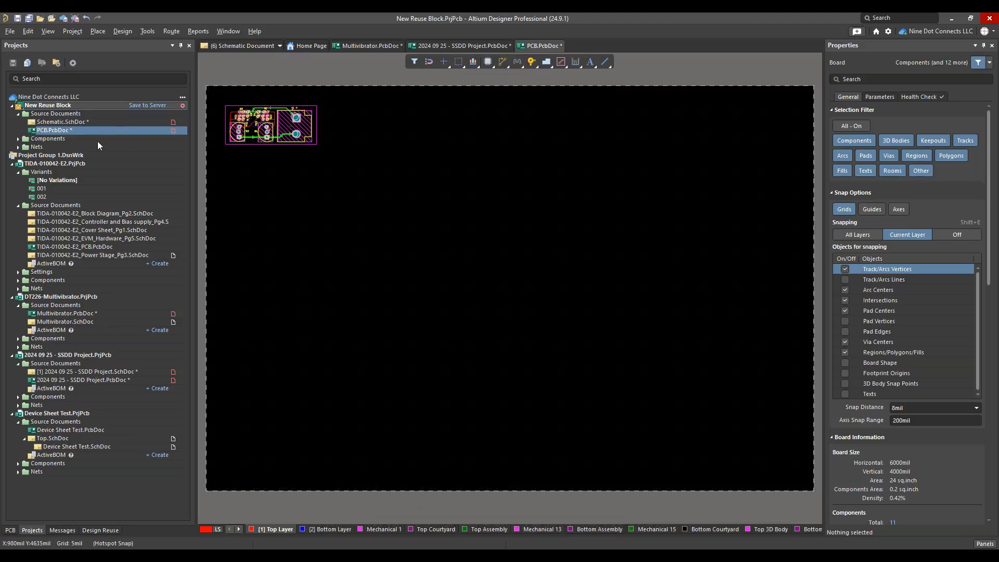
- Update PCB.PcbDoc from New Reuse Block's Schematic.SchDoc, creating the component links automatically and executing all engineering changes
left_click(73, 122)
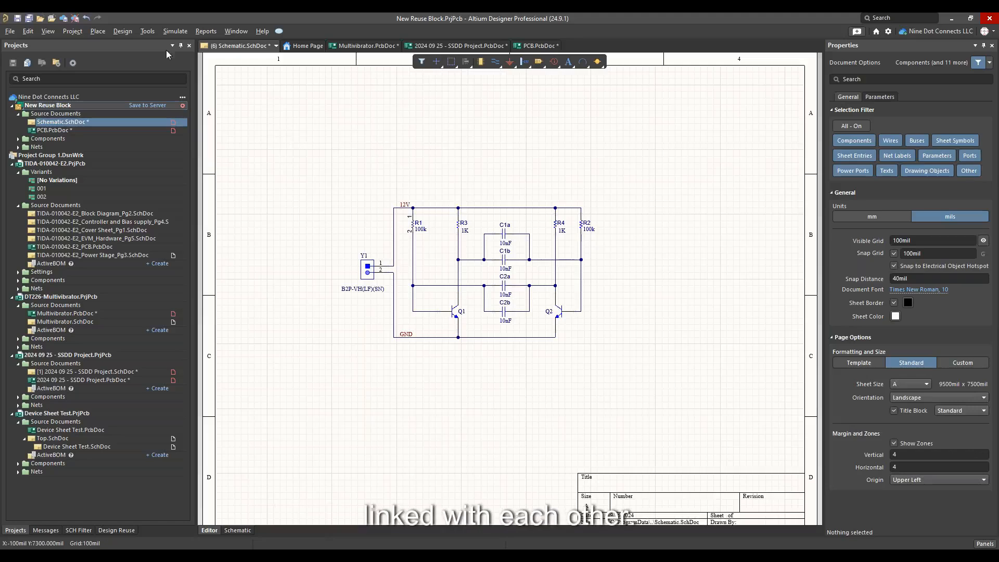
left_click(123, 31)
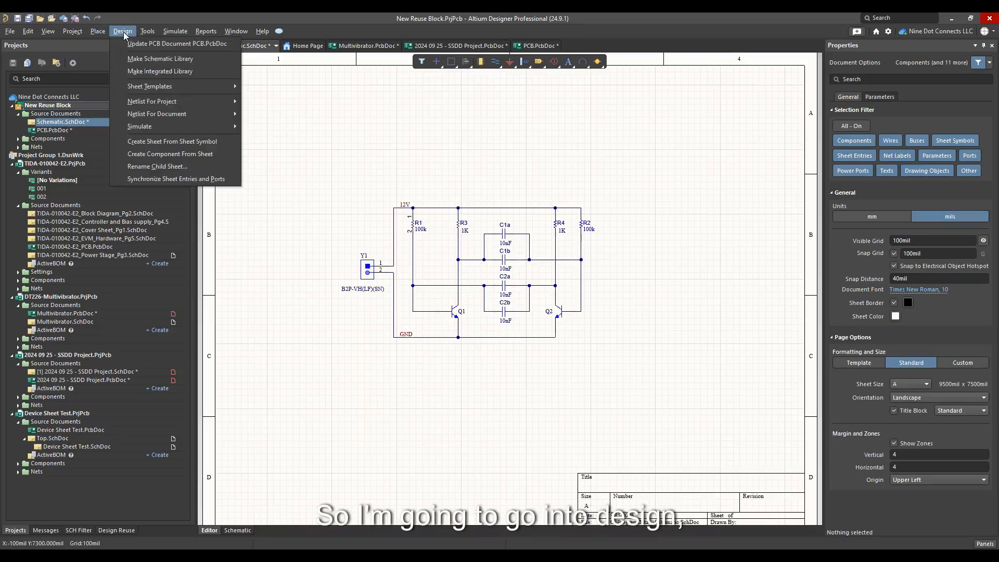
left_click(134, 45)
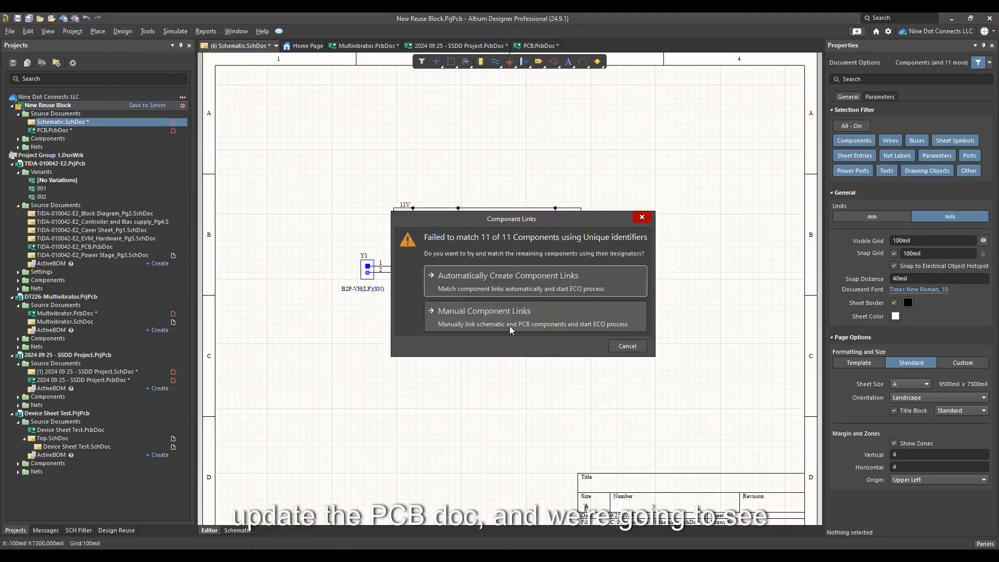
left_click(518, 279)
left_click(570, 311)
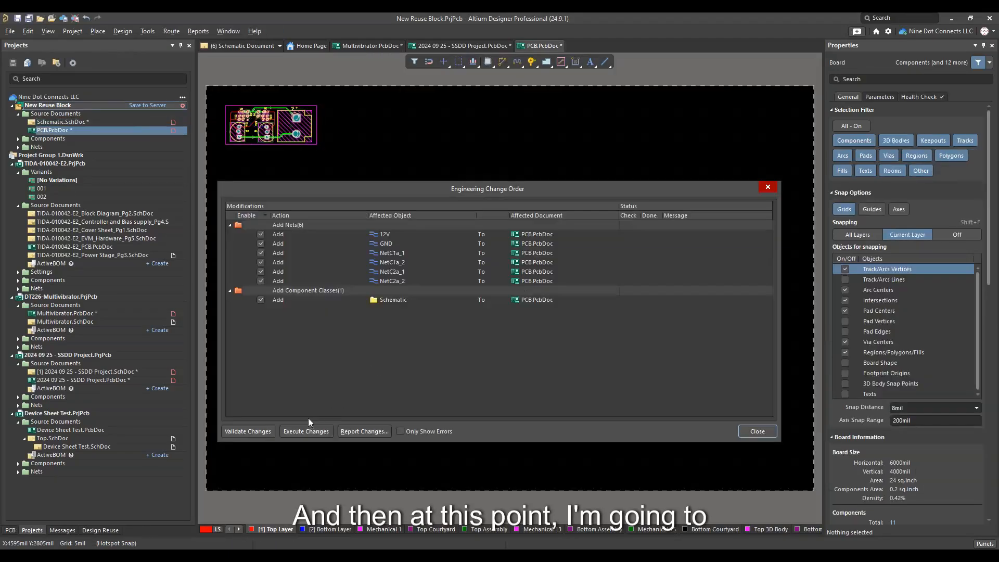
left_click(306, 431)
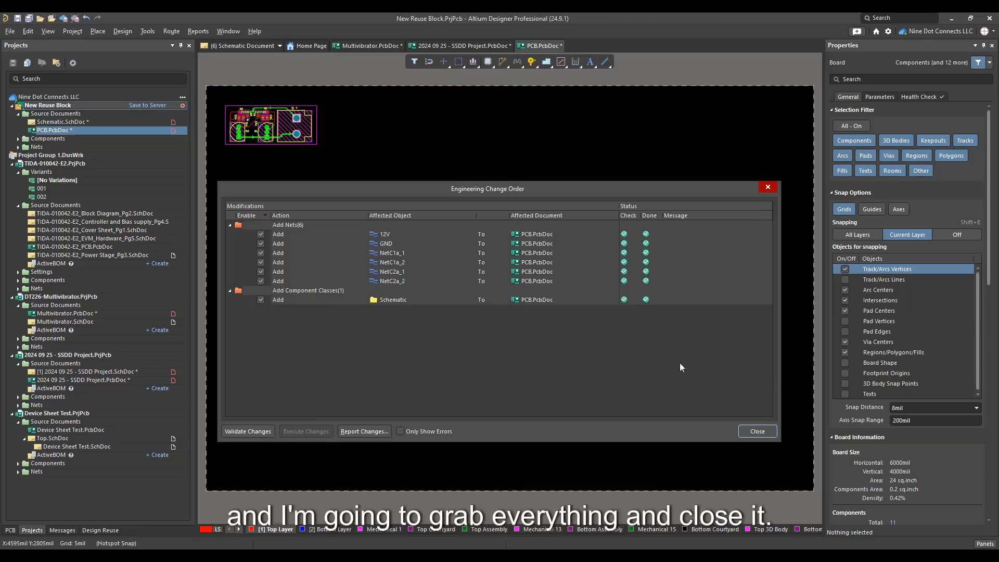
left_click(757, 431)
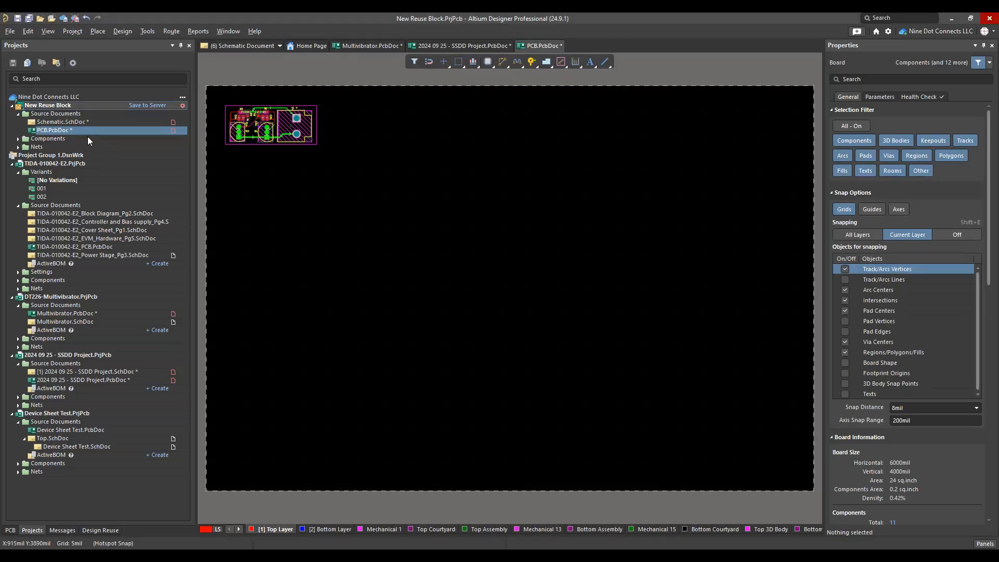
- Save New Reuse Block to the server as "2024 09 25 - MV Circuit" in Managed Content\Design Reuse Blocks, leaving the description empty
right_click(81, 106)
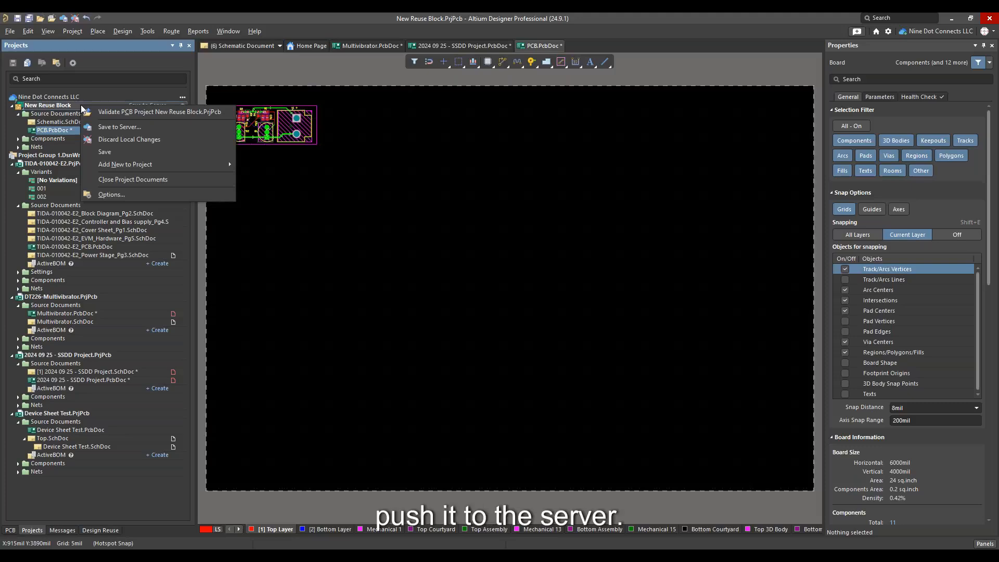
left_click(107, 128)
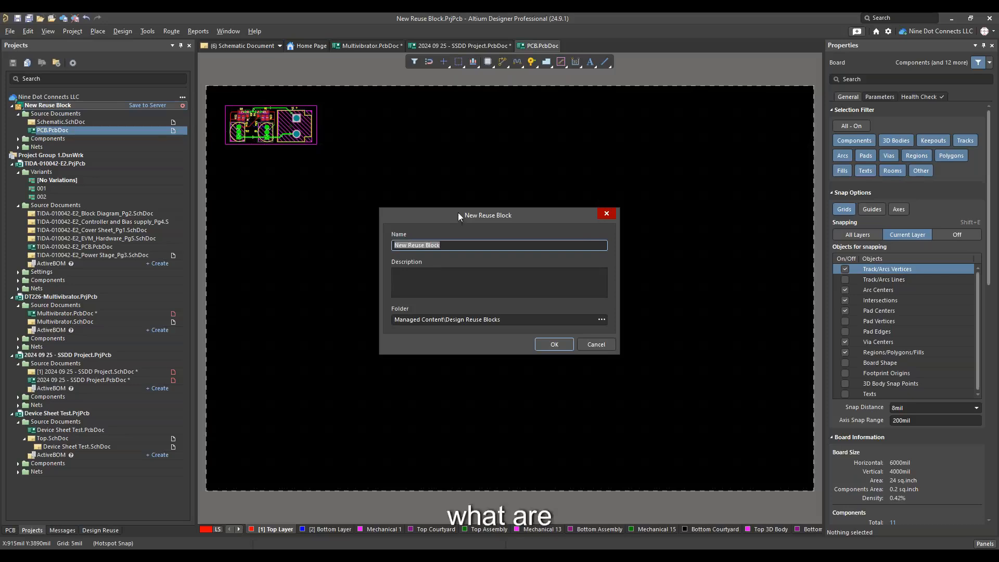
left_click_drag(457, 213, 440, 195)
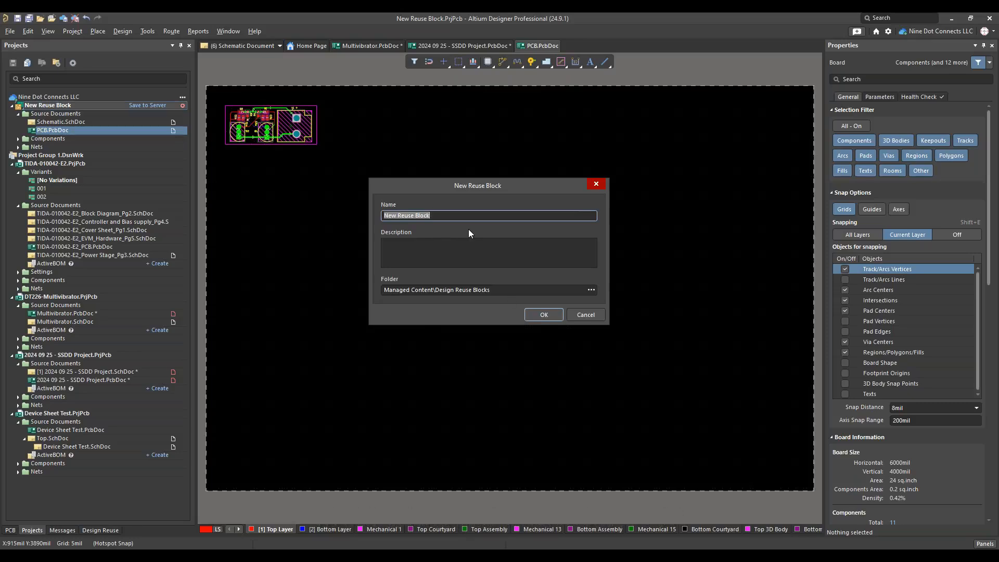
type("MV ")
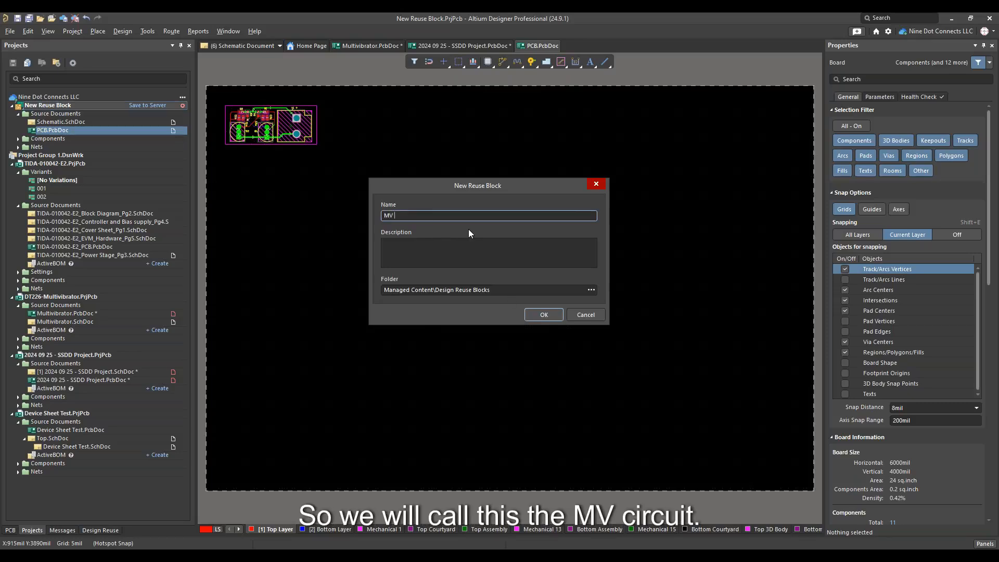
type("Circuit")
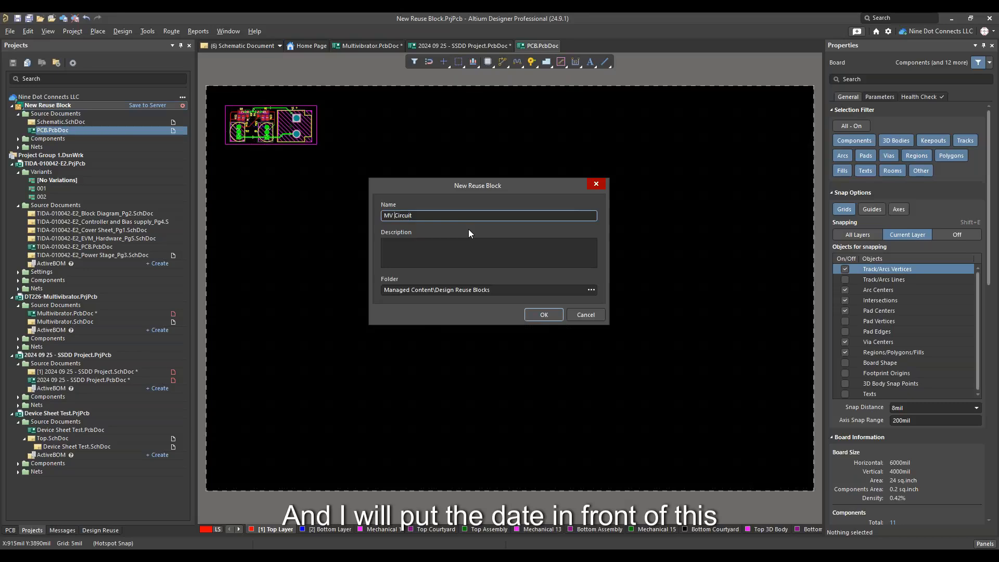
type("202")
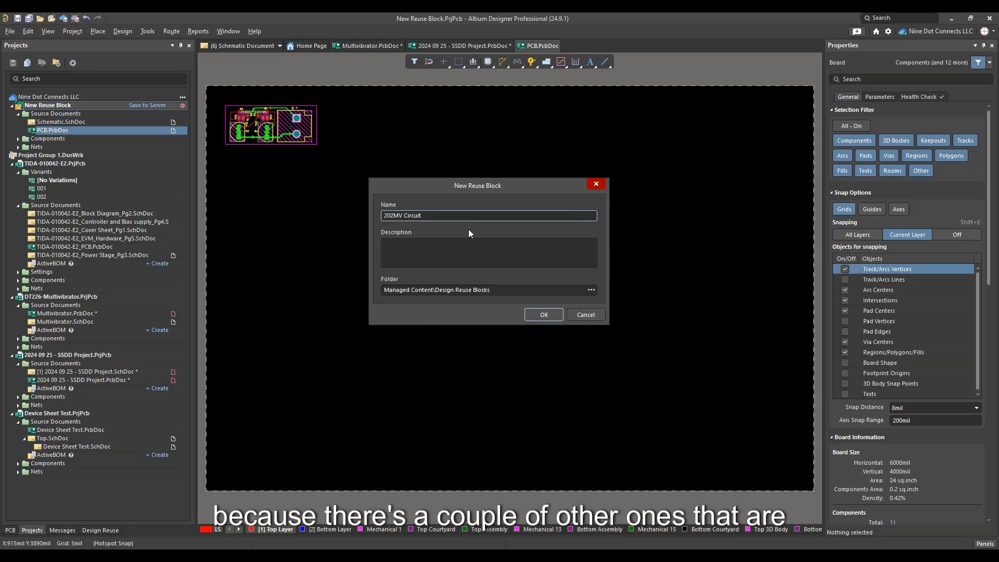
type("4 09")
type(" 25 -")
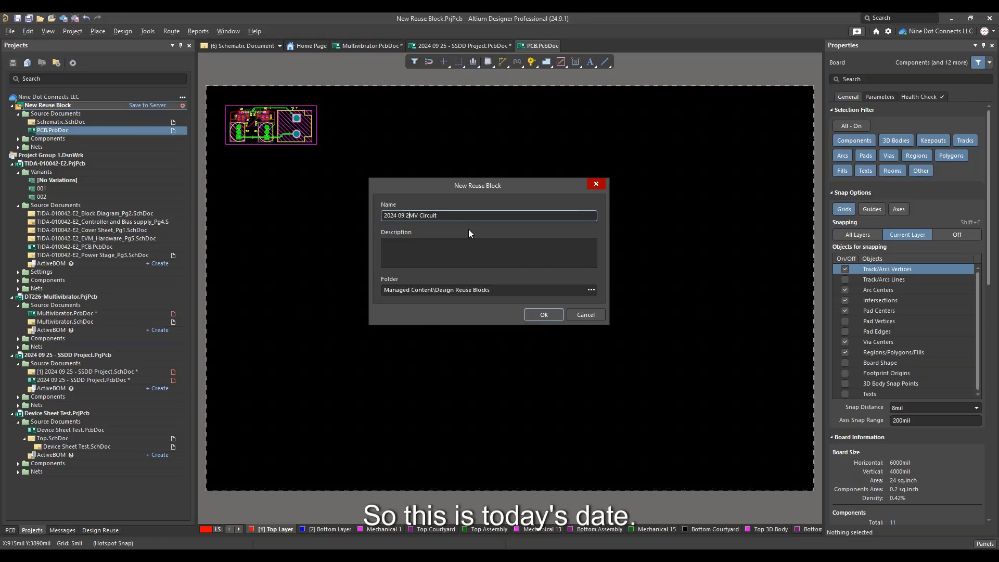
left_click(430, 241)
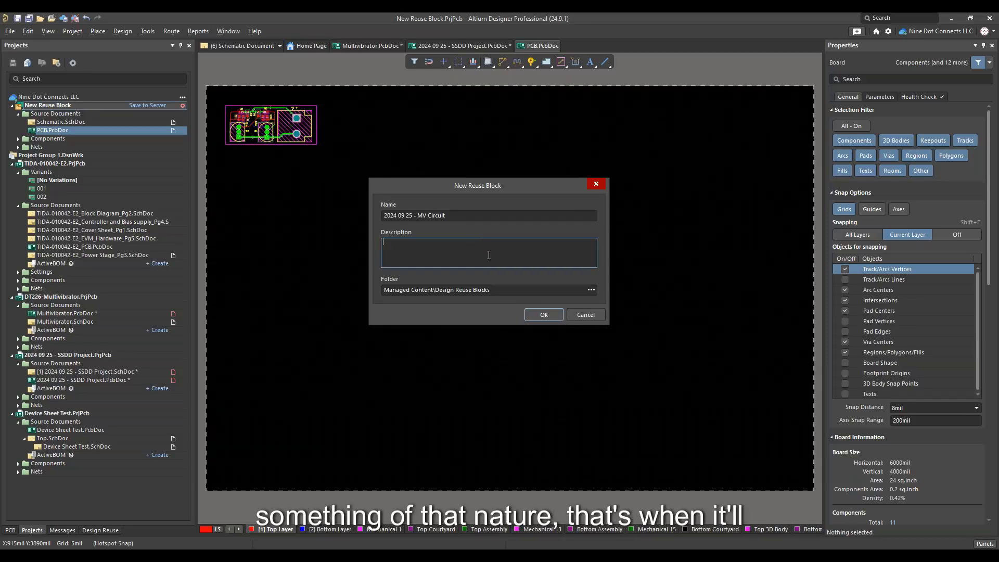
left_click(541, 314)
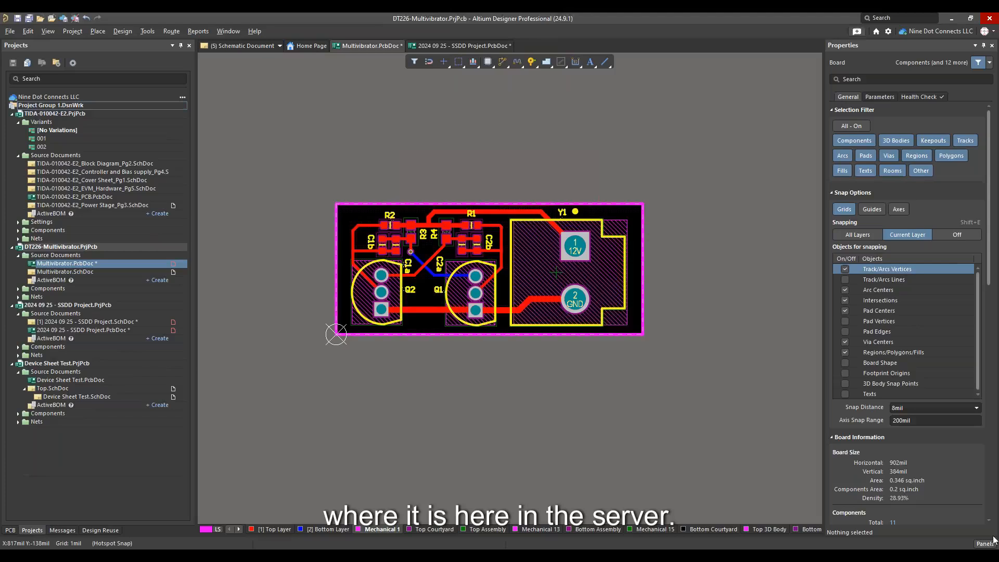
- Examine the saved RBL-0007 reuse block's preview in the server's Managed Content\Design Reuse Blocks folder, and put the Explorer away
left_click(991, 543)
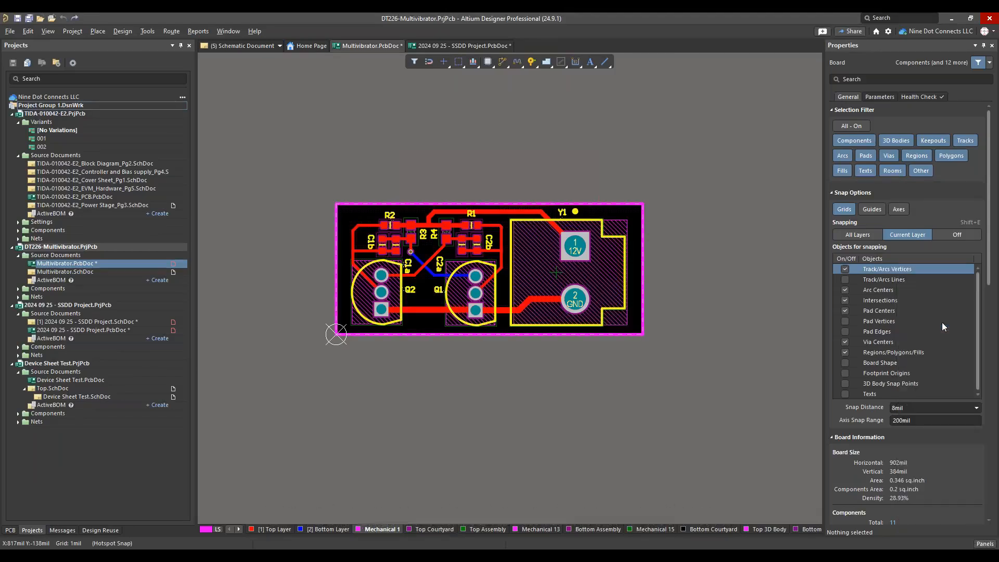
left_click(926, 324)
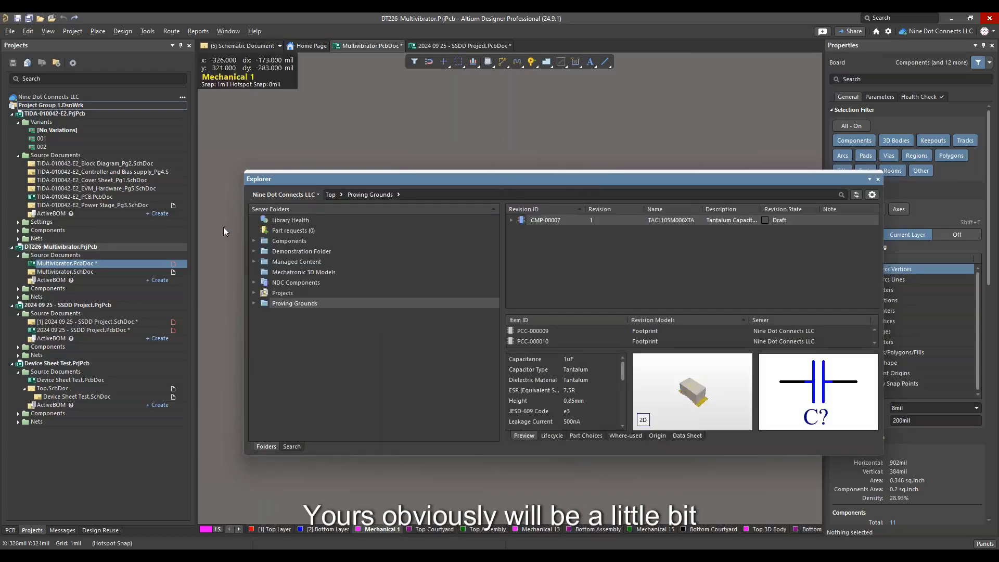
left_click(253, 262)
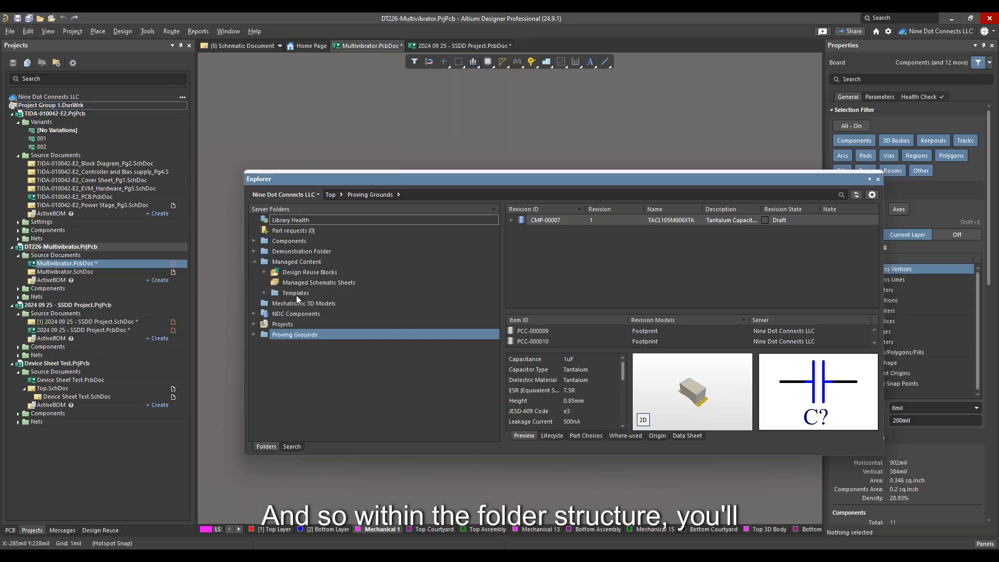
left_click(304, 275)
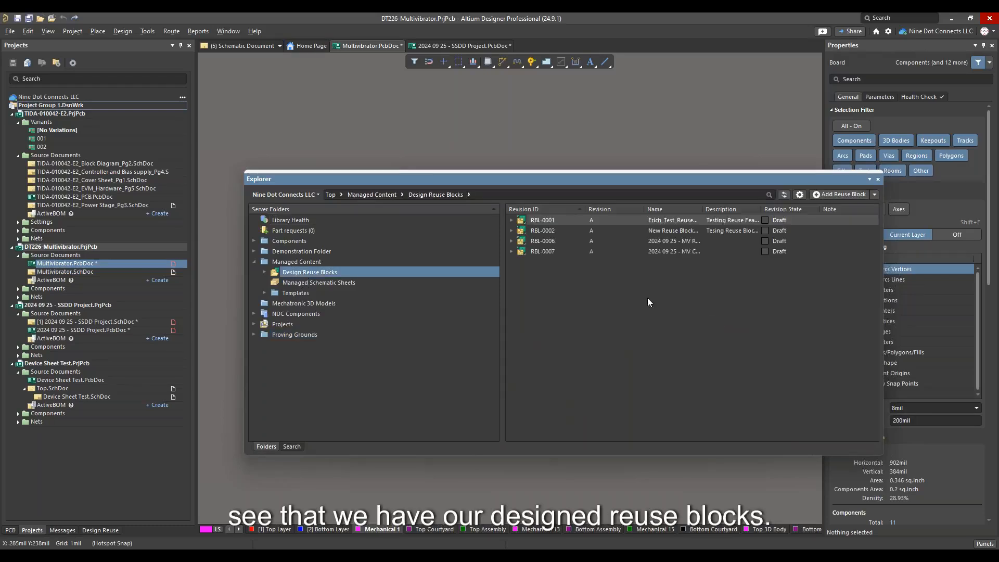
left_click(550, 252)
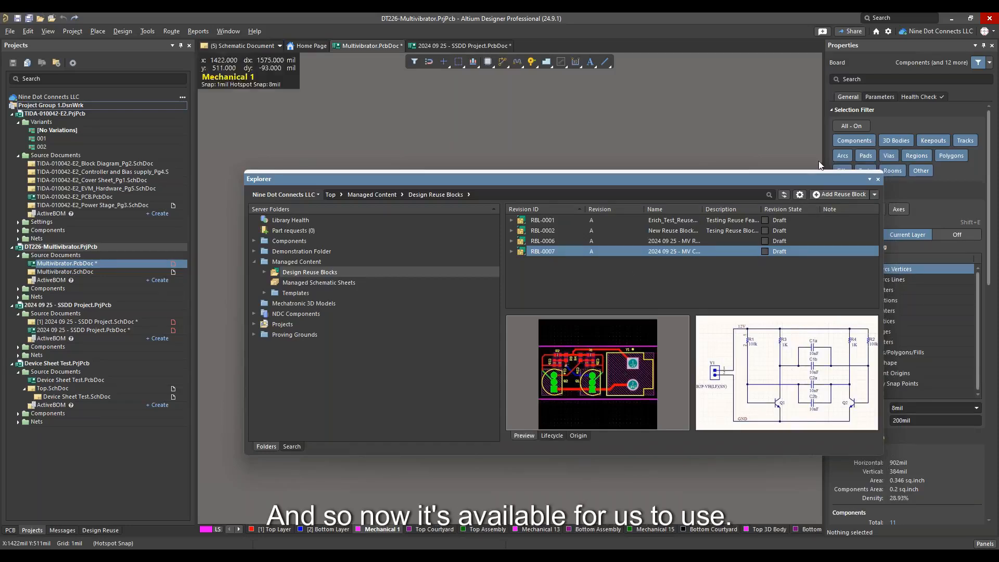
left_click_drag(798, 178, 614, 561)
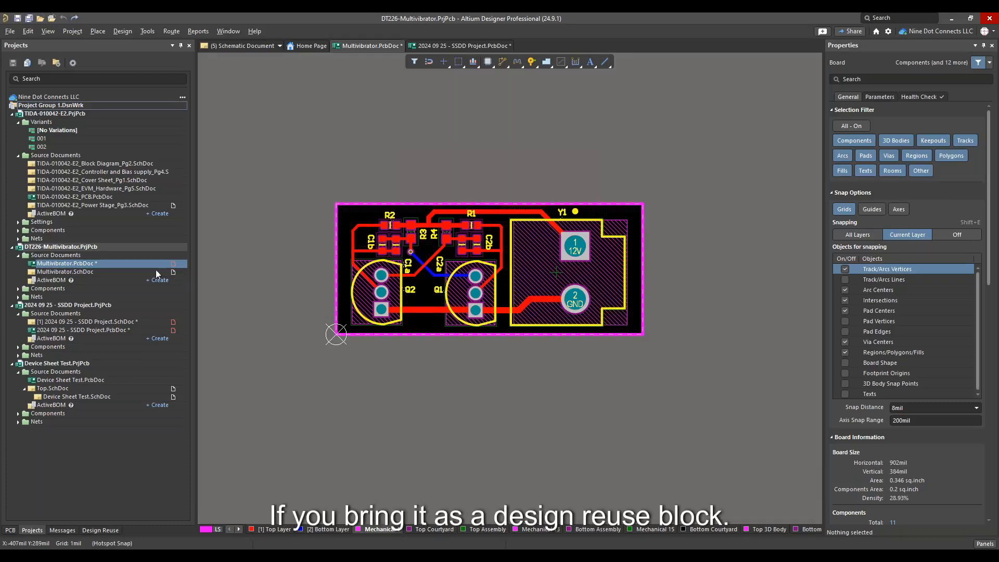
- Delete the whole multivibrator circuit from the 2024 09 25 - SSDD Project schematic
double_click(87, 323)
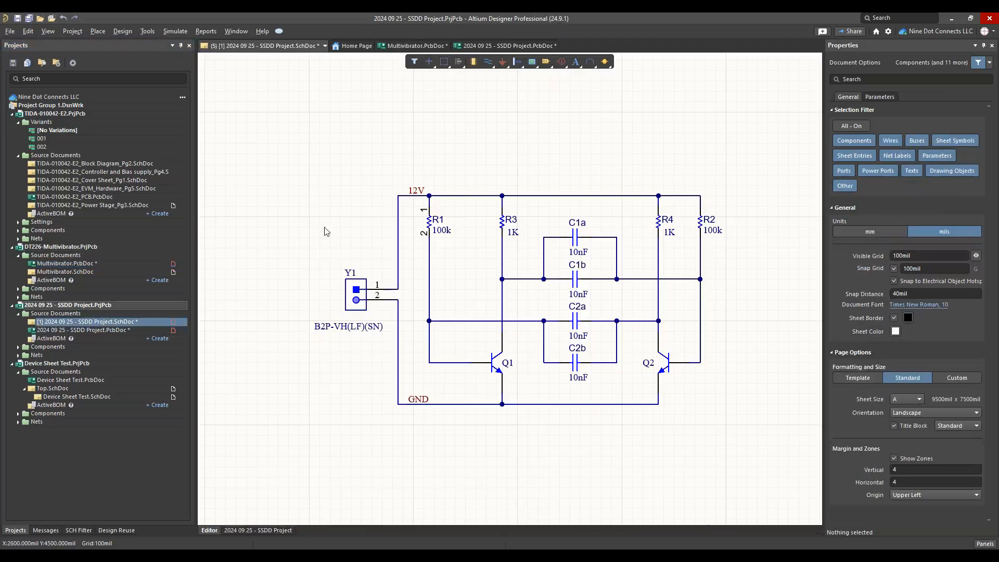
left_click_drag(304, 136, 777, 467)
key("Delete")
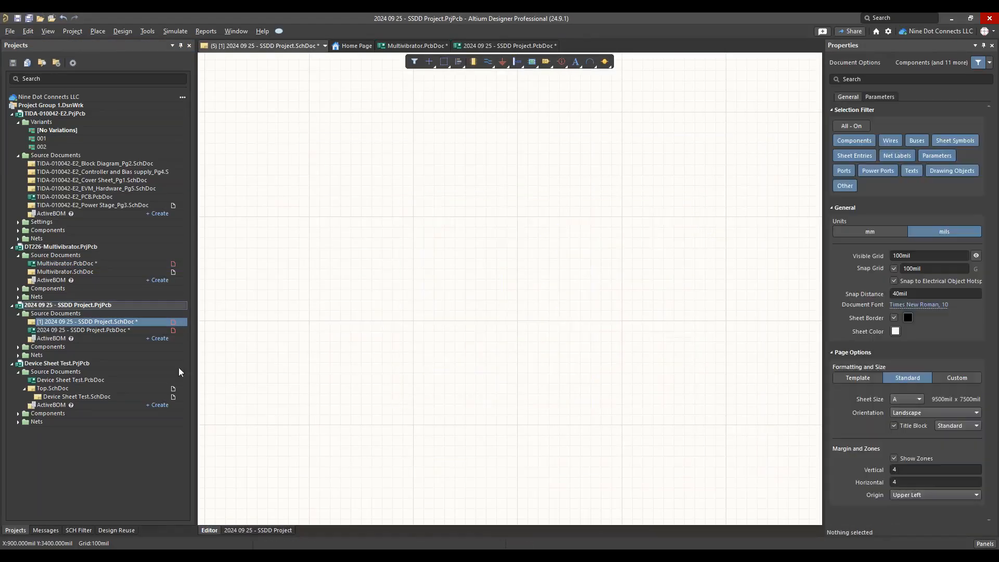
- Delete the entire layout from 2024 09 25 - SSDD Project.PcbDoc, and save both the PCB and the schematic documents
double_click(84, 330)
left_click_drag(218, 190, 688, 465)
key("Delete")
key("ctrl+s")
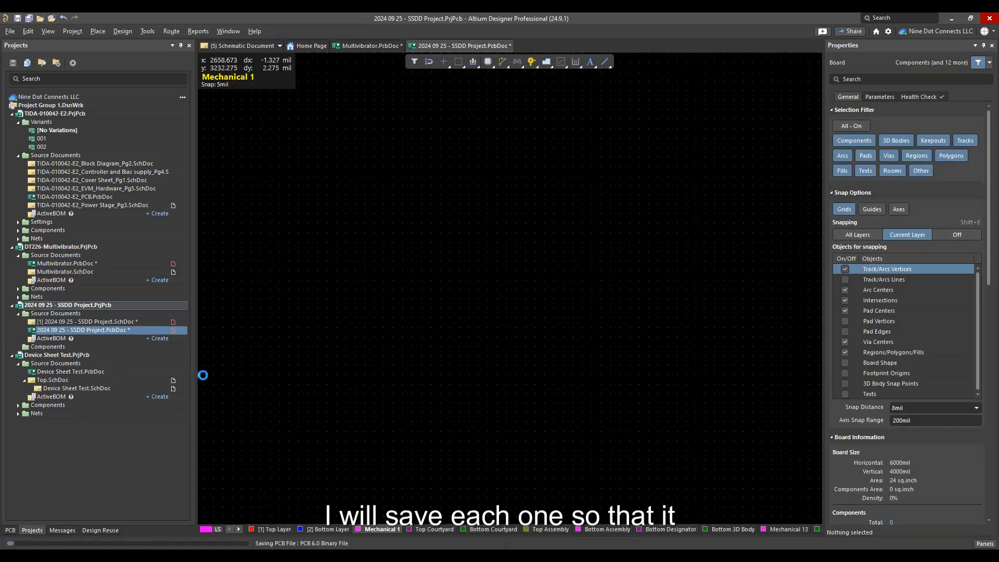
key("ctrl+Tab")
key("ctrl+s")
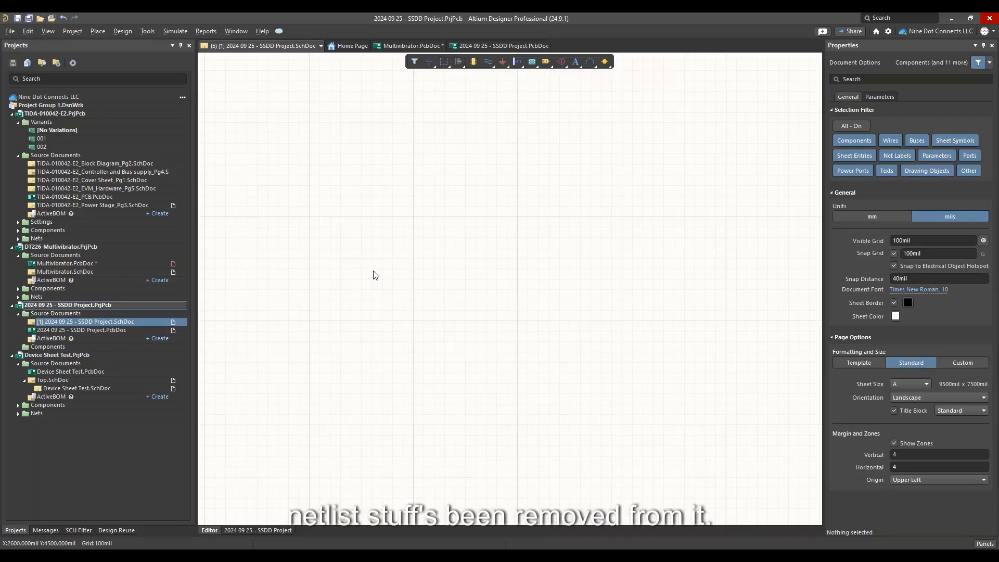
- Place the server reuse block "2024 09 25 - MV Circuit" in the middle of the empty SSDD Project schematic
left_click(116, 530)
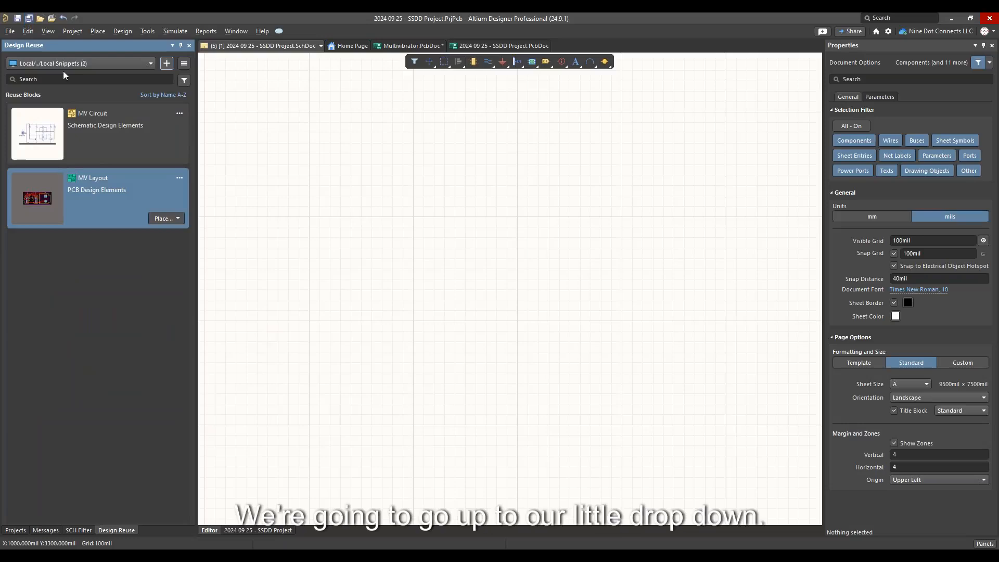
left_click(81, 66)
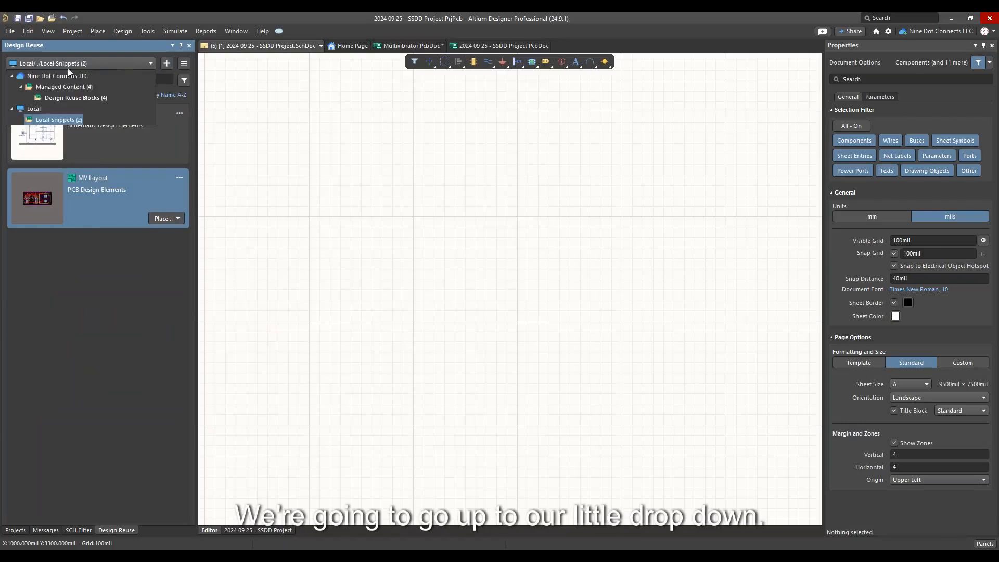
left_click(55, 76)
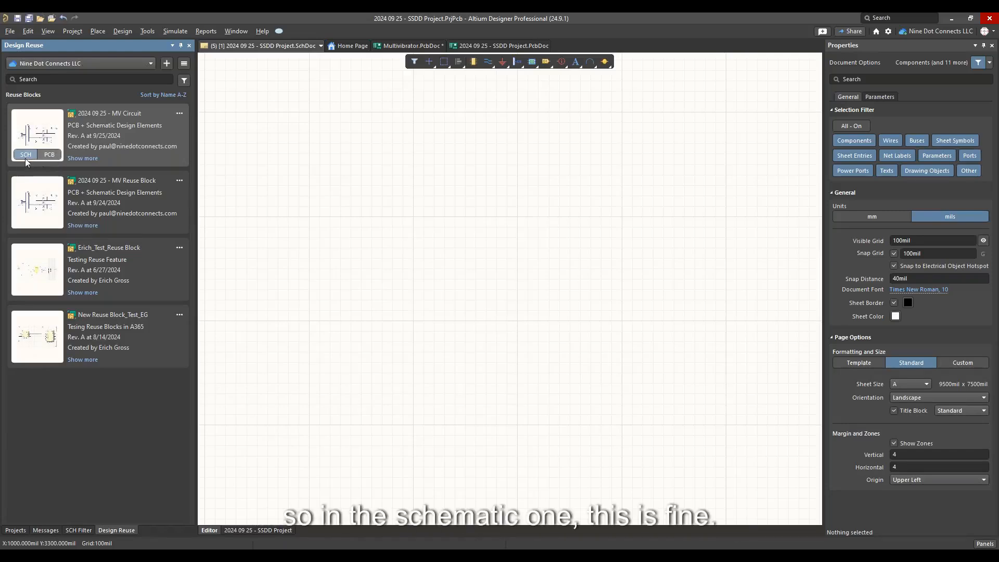
left_click(179, 112)
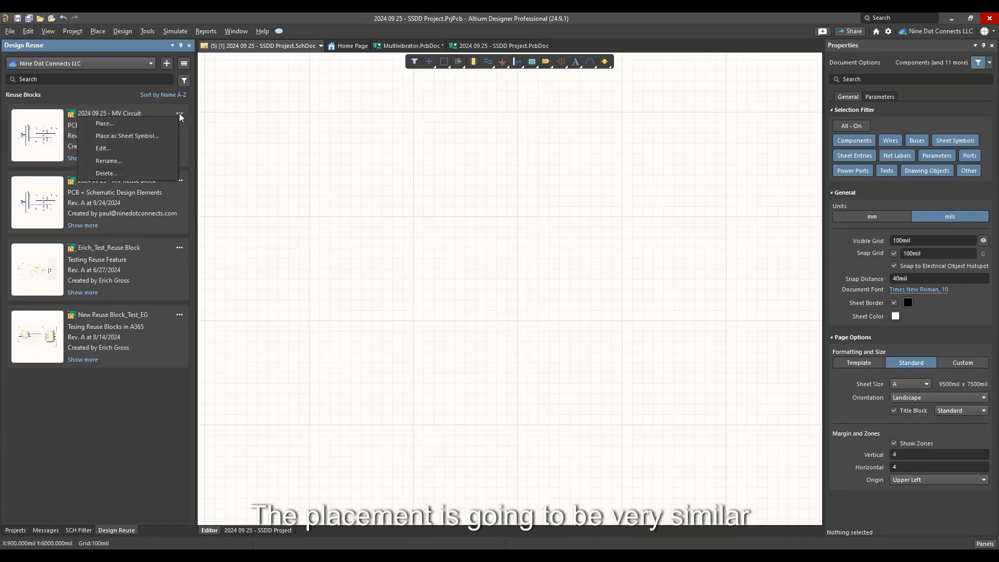
left_click(120, 124)
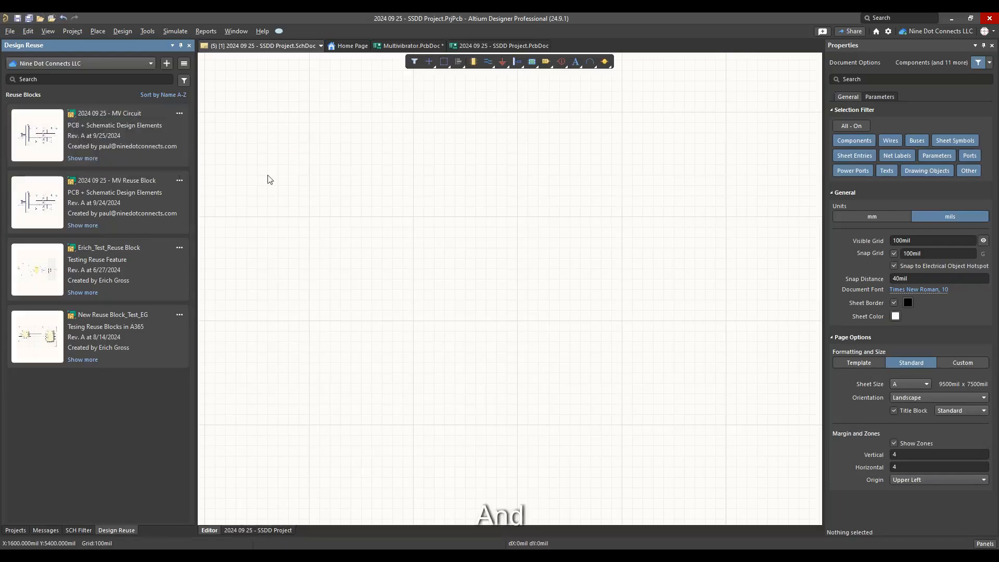
left_click(548, 354)
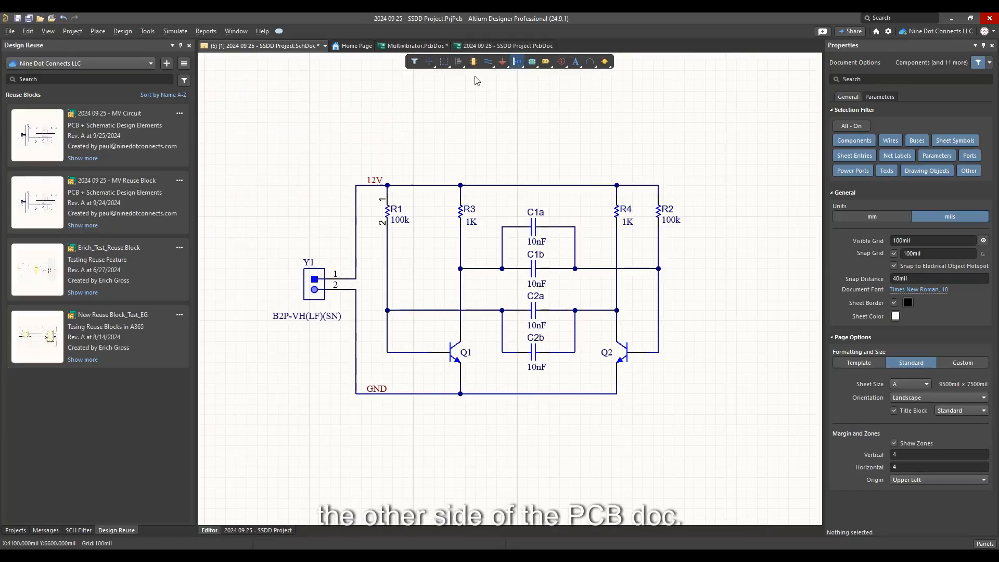
- Update 2024 09 25 - SSDD Project.PcbDoc from the schematic by executing all the engineering changes, and inspect the multivibrator layout placed beside the board
left_click(122, 31)
left_click(172, 44)
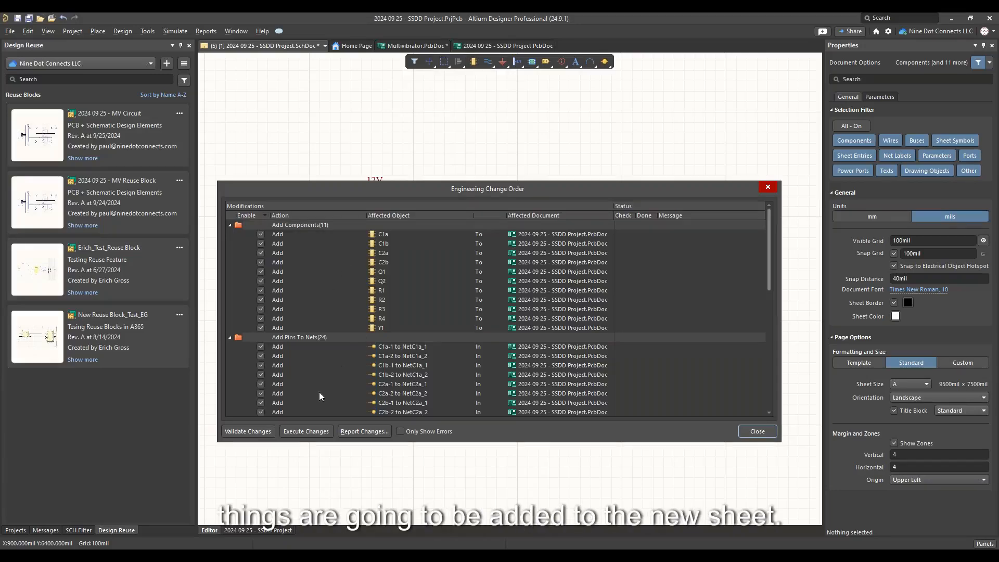
left_click(304, 435)
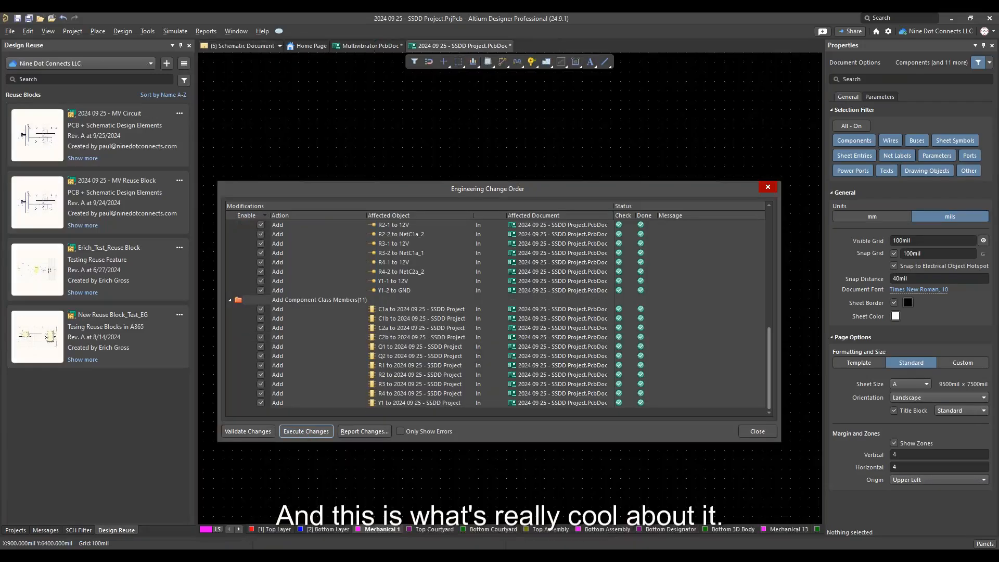
left_click(756, 432)
right_click_drag(434, 297, 356, 249)
scroll(572, 366, "down", 4, "ctrl")
scroll(580, 362, "down", 1, "ctrl")
right_click_drag(662, 391, 328, 240)
scroll(588, 394, "up", 4, "ctrl")
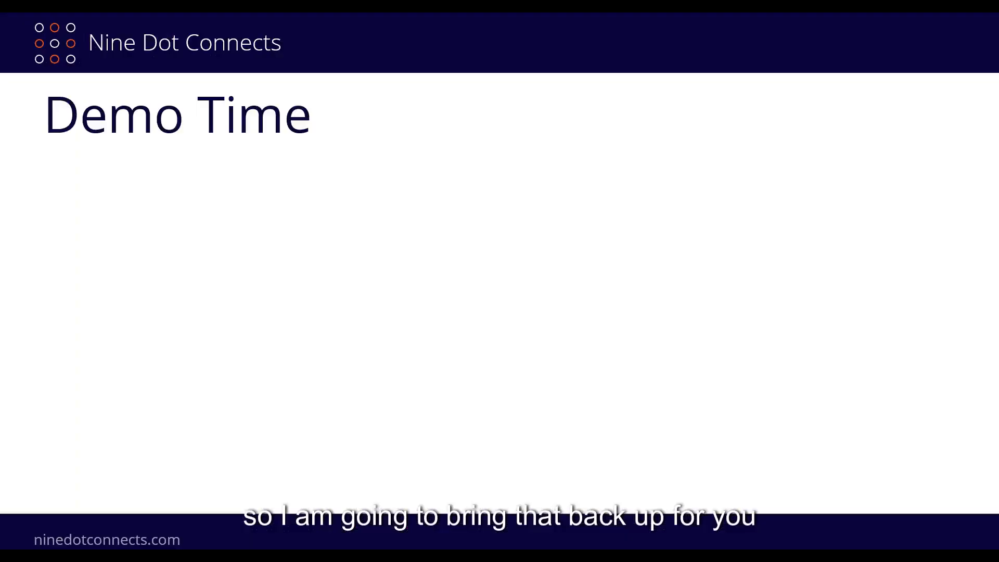
left_click(254, 168)
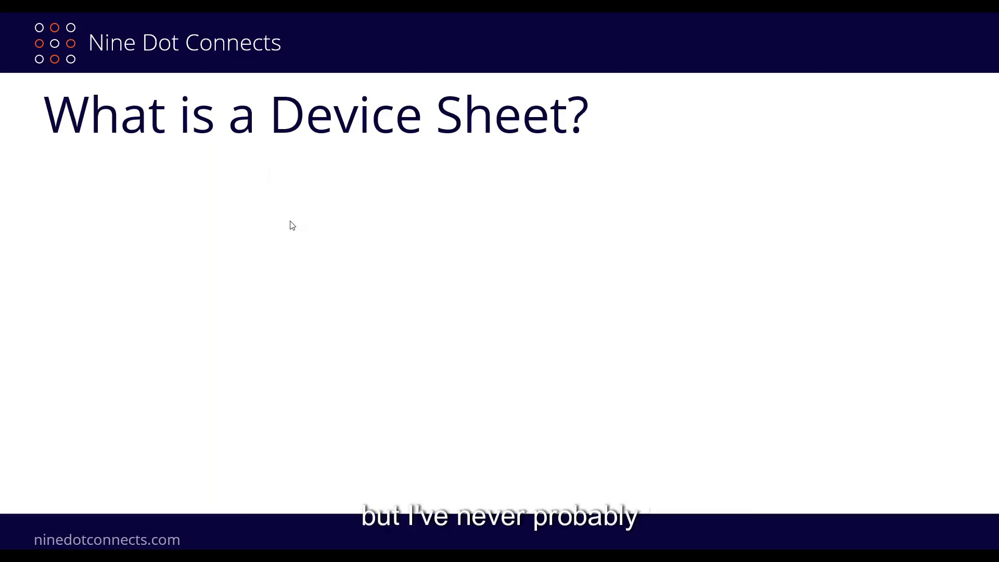
left_click(331, 255)
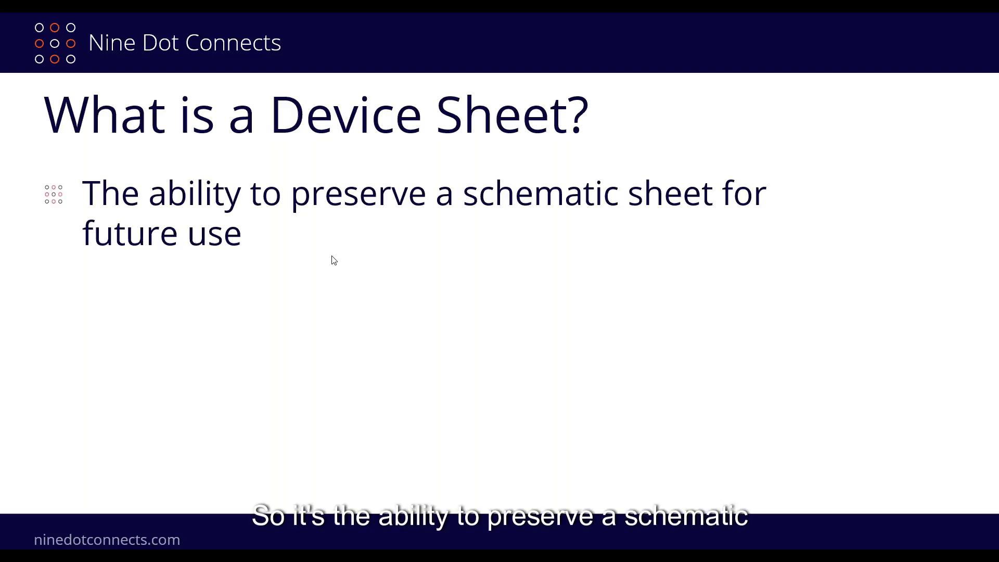
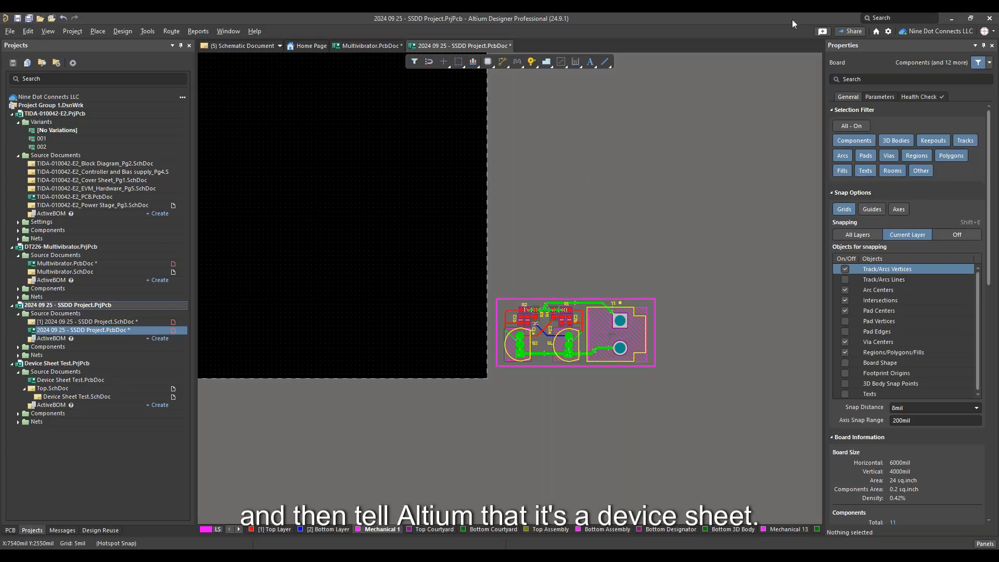
- Review the device sheet folders in the Data Management preferences, and leave the preferences without changes
left_click(888, 32)
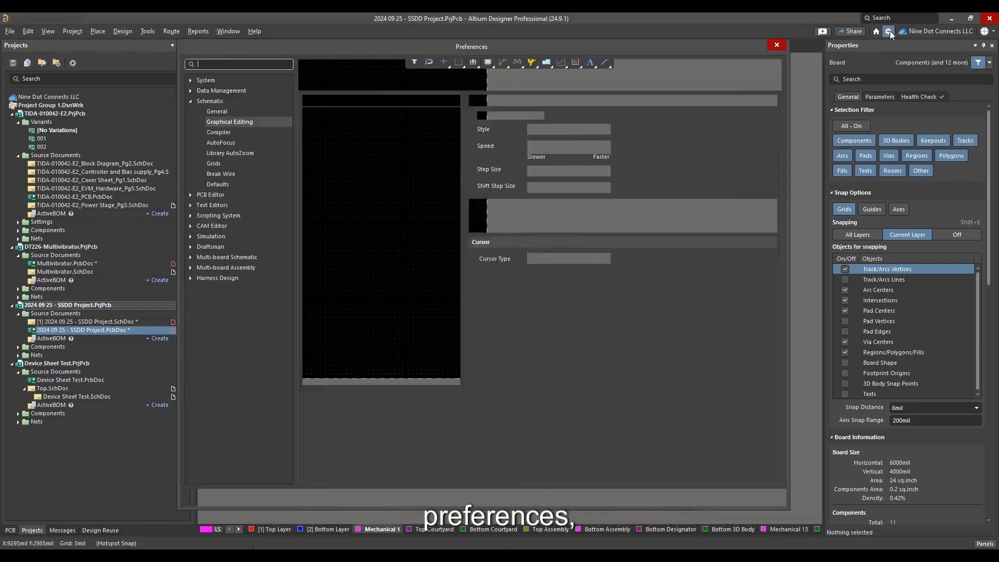
left_click(190, 91)
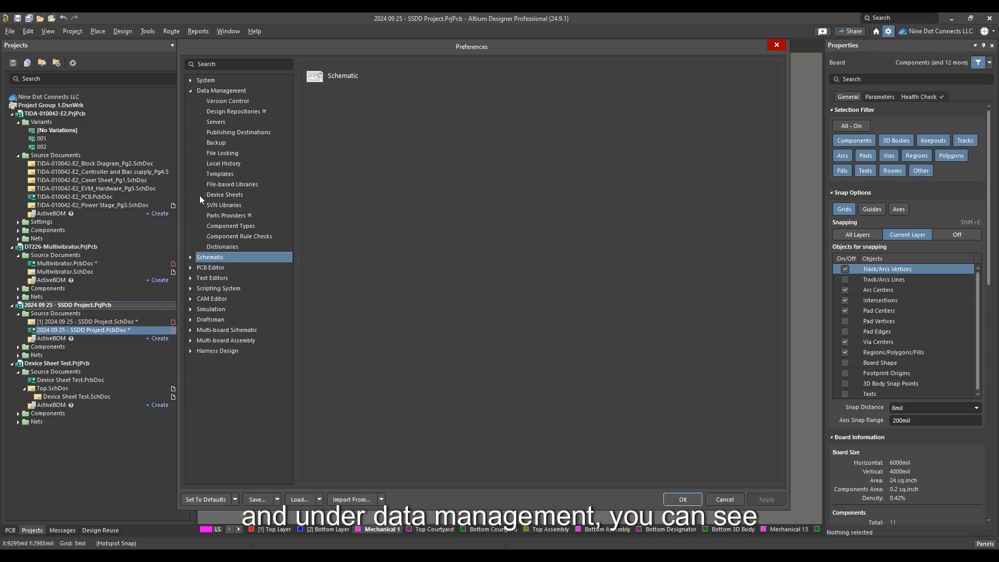
left_click(214, 194)
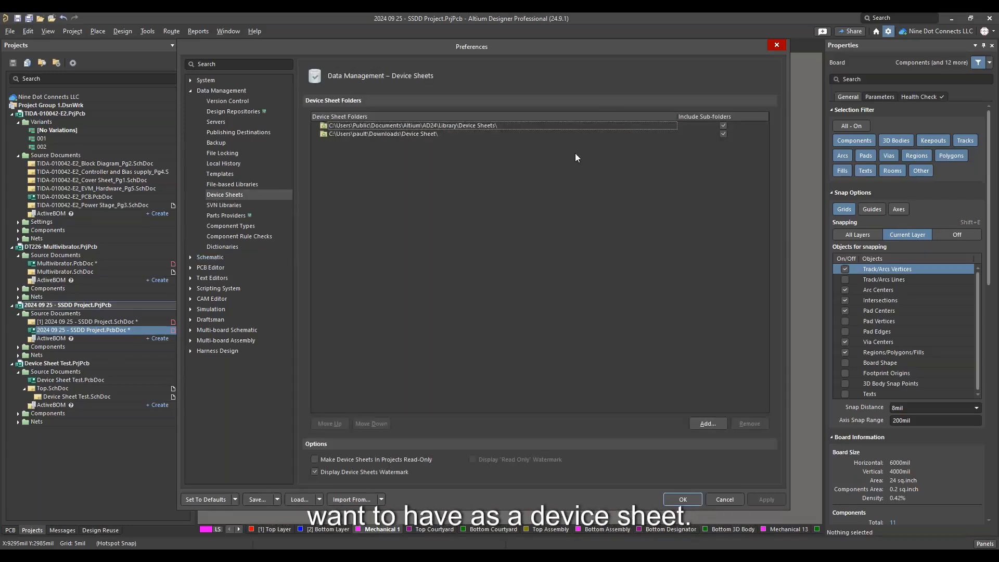
left_click(390, 133)
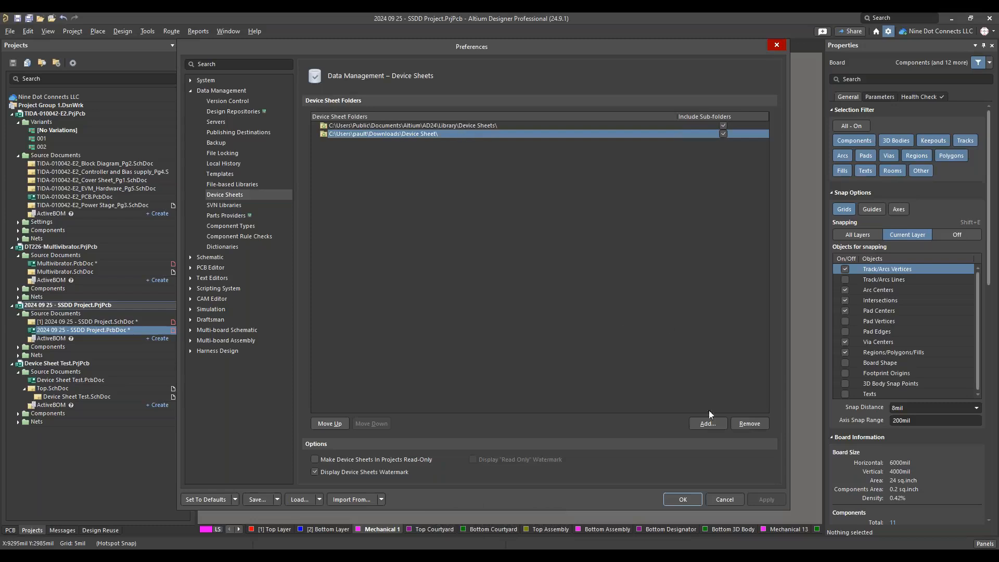
left_click(724, 499)
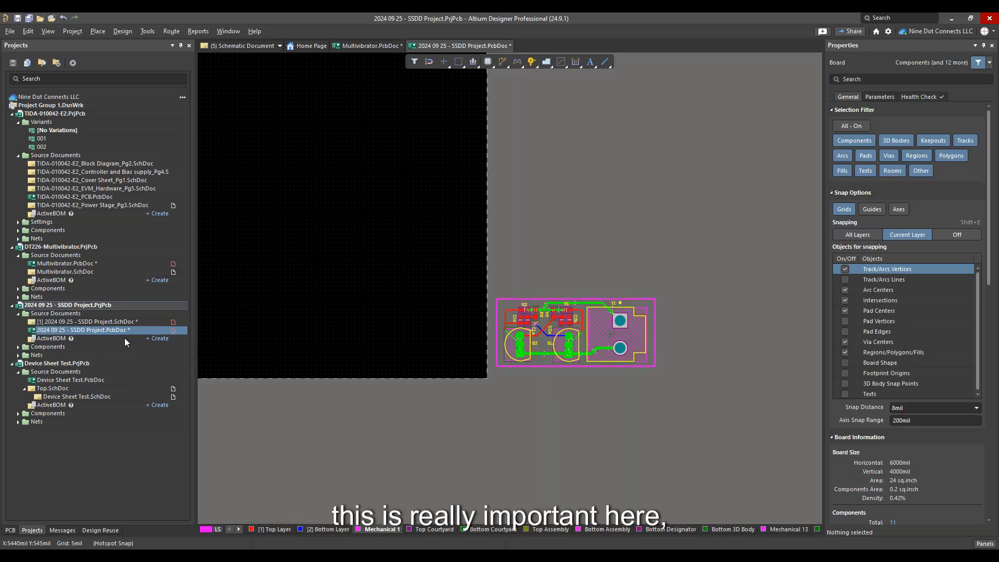
- View the SSDD Project schematic, and open Top.SchDoc and its child sheet Device Sheet Test.SchDoc in the Device Sheet Test project
double_click(114, 320)
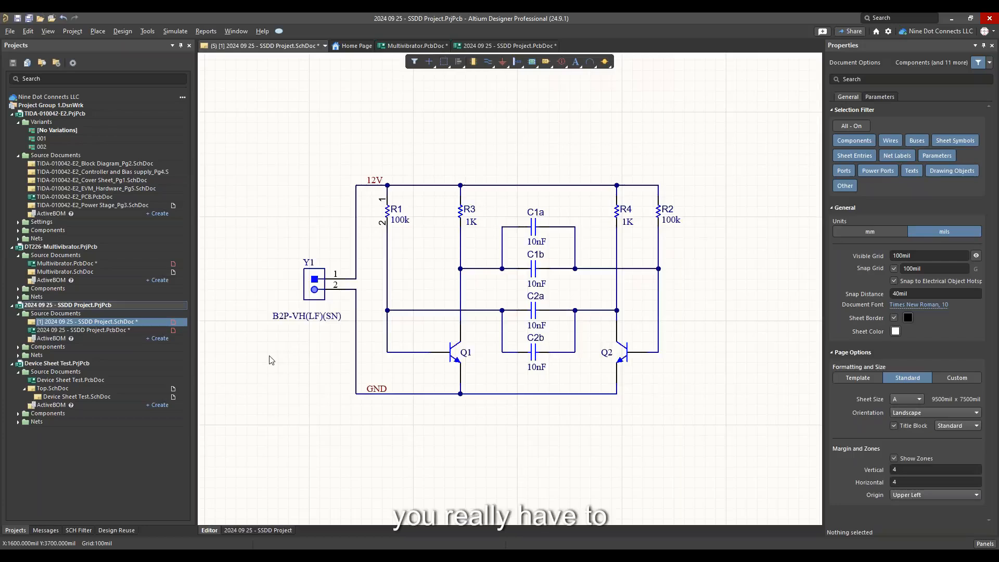
scroll(280, 348, "down", 2, "ctrl")
scroll(300, 350, "up", 1, "ctrl")
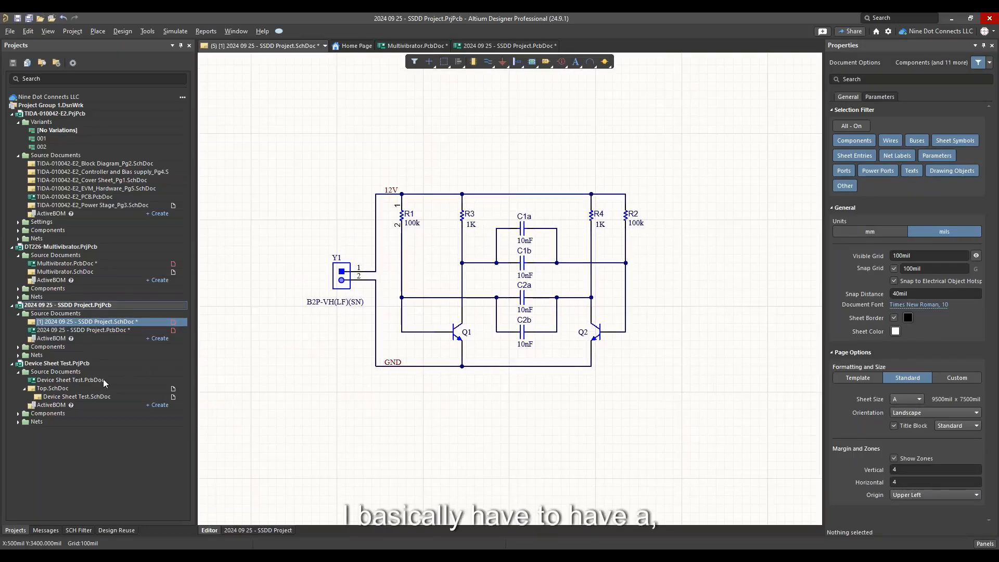
left_click(47, 388)
left_click(63, 398)
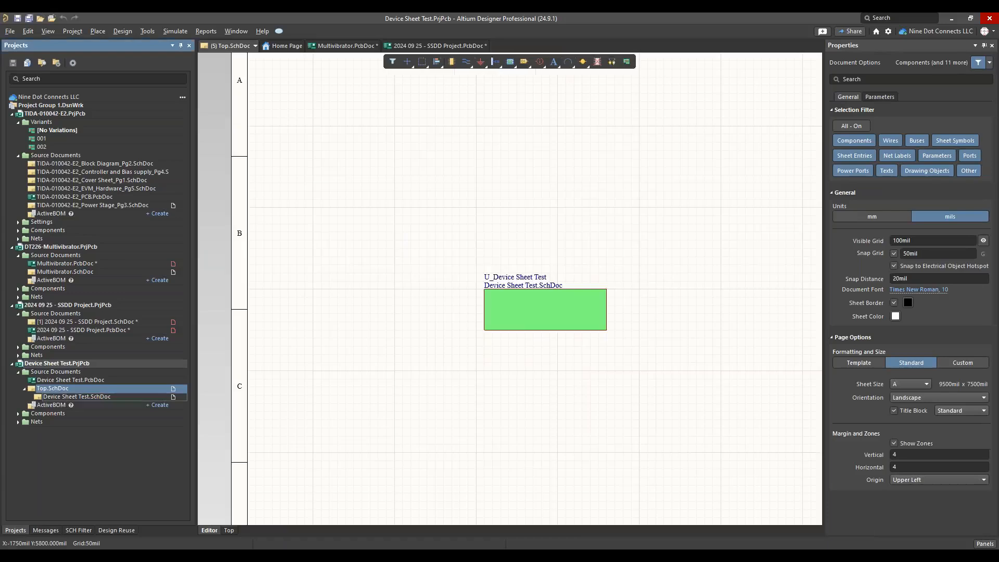
- Check which Refactor options are offered for the whole selected circuit on Device Sheet Test.SchDoc, and clear the selection
left_click_drag(357, 146, 676, 370)
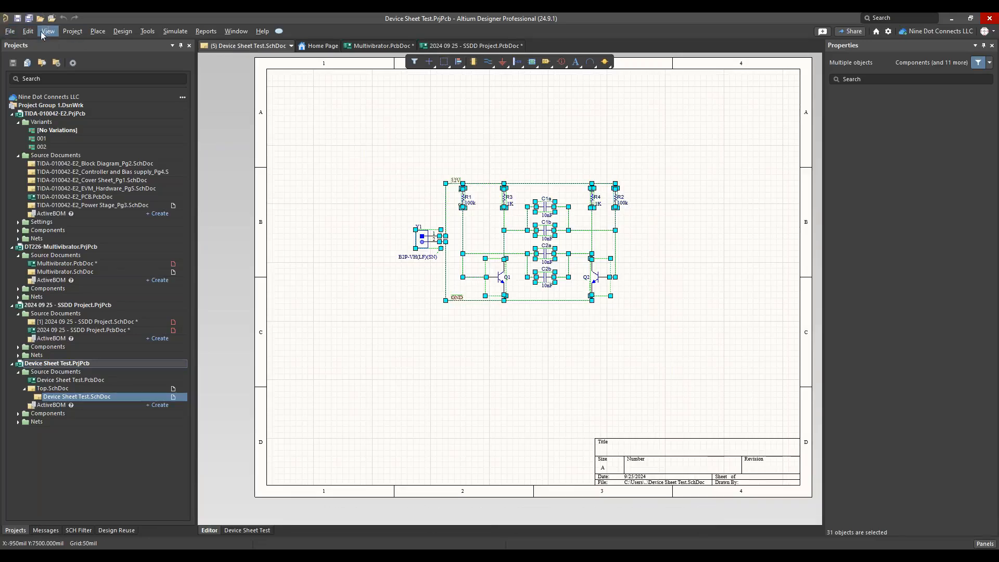
left_click(25, 33)
mouse_move(89, 252)
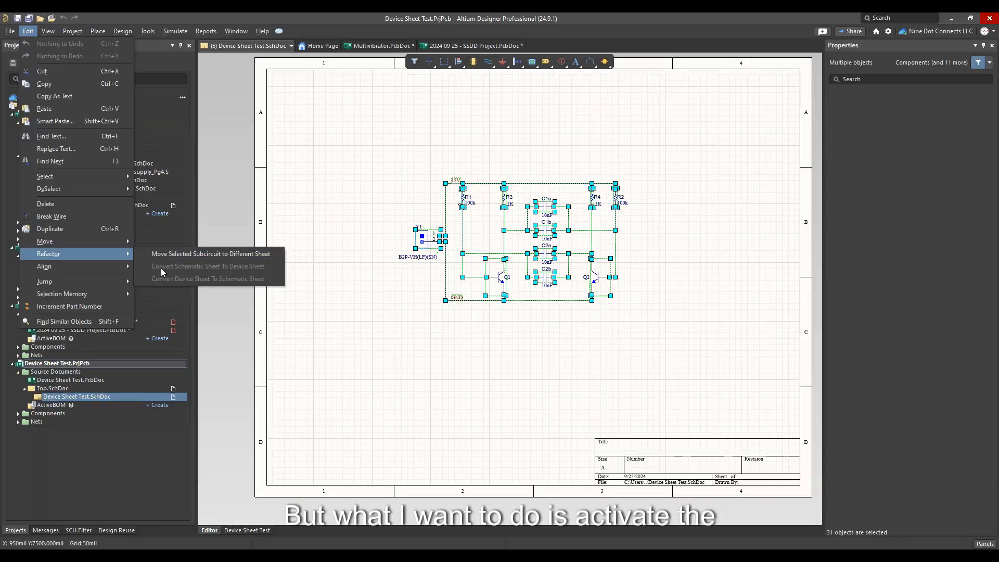
left_click(354, 238)
left_click(354, 239)
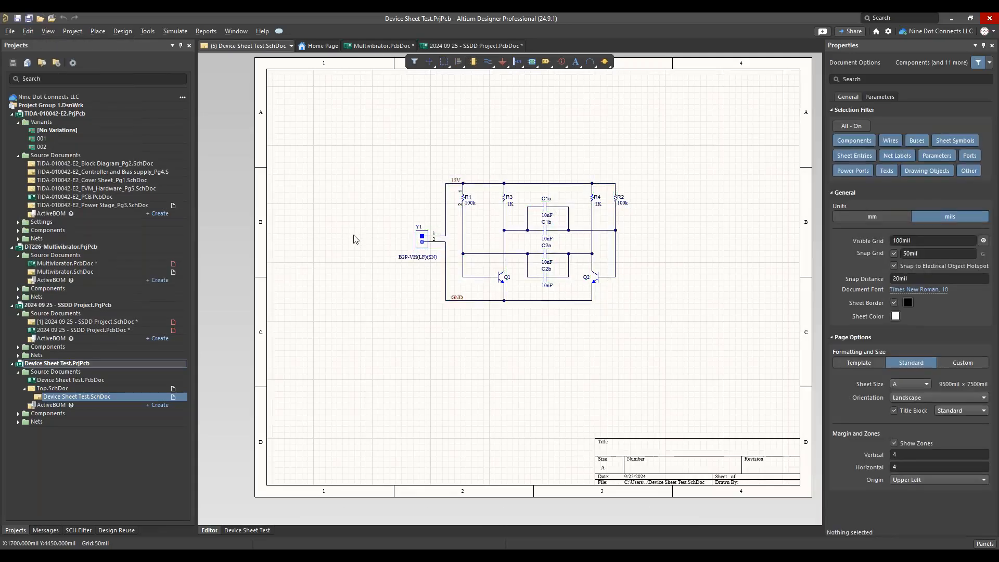
- Examine how the sheet symbol on Top.SchDoc relates to its child schematic Device Sheet Test.SchDoc
left_click(53, 389)
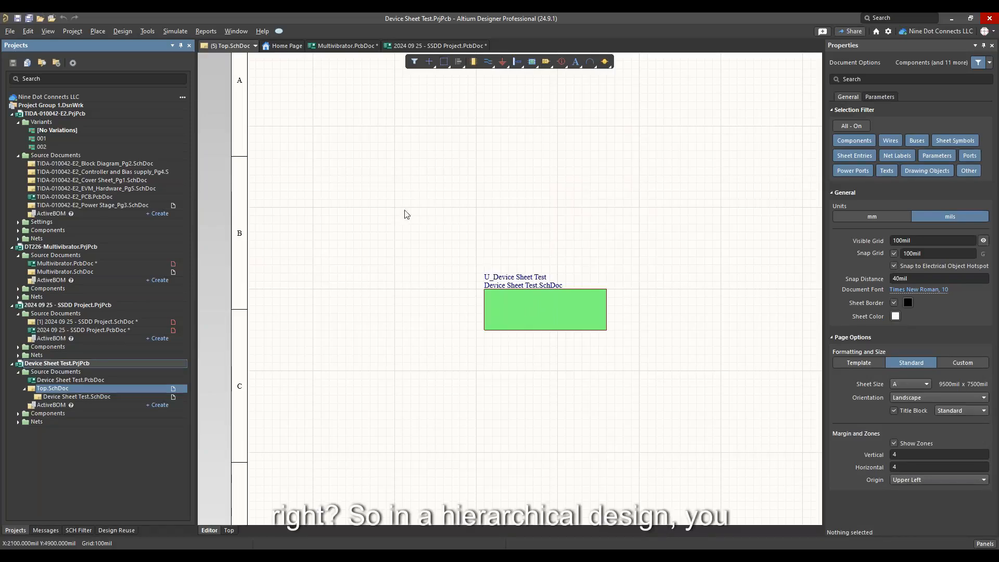
left_click(529, 315)
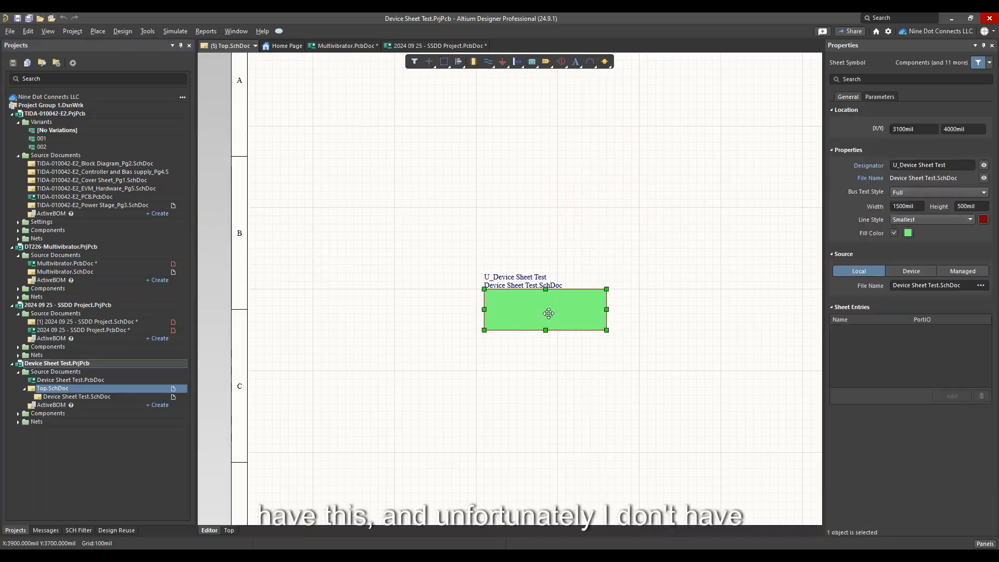
left_click(73, 397)
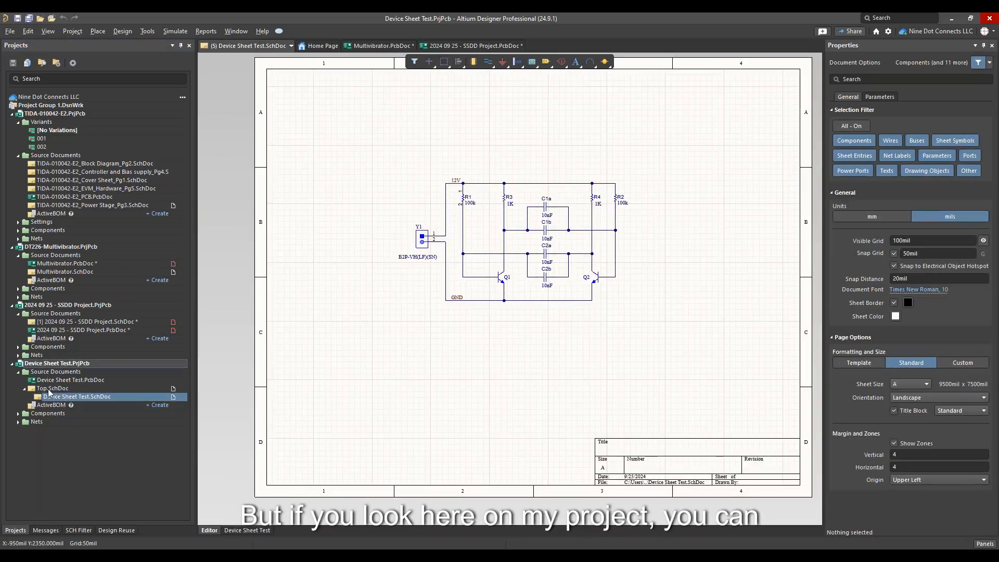
left_click(39, 389)
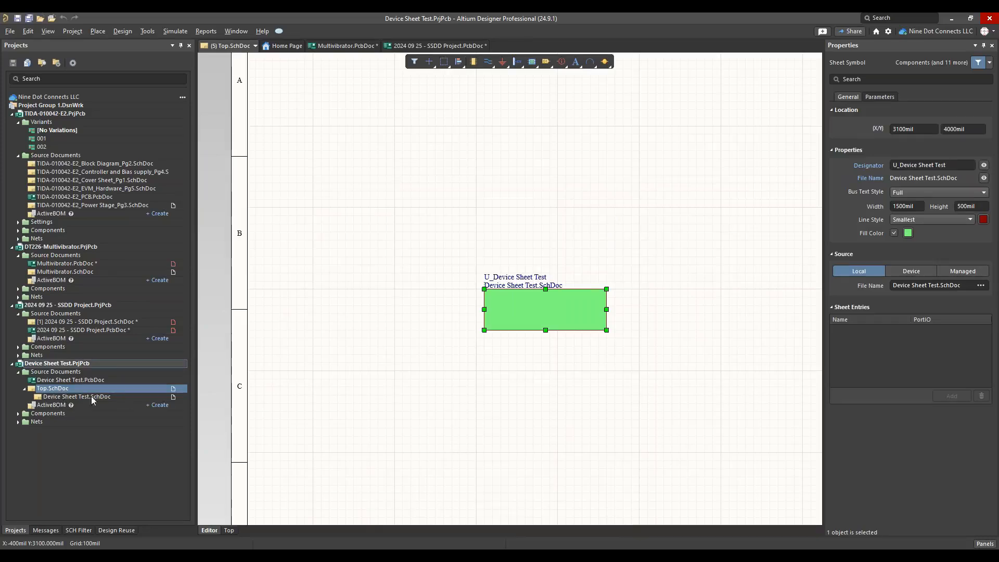
left_click(545, 311)
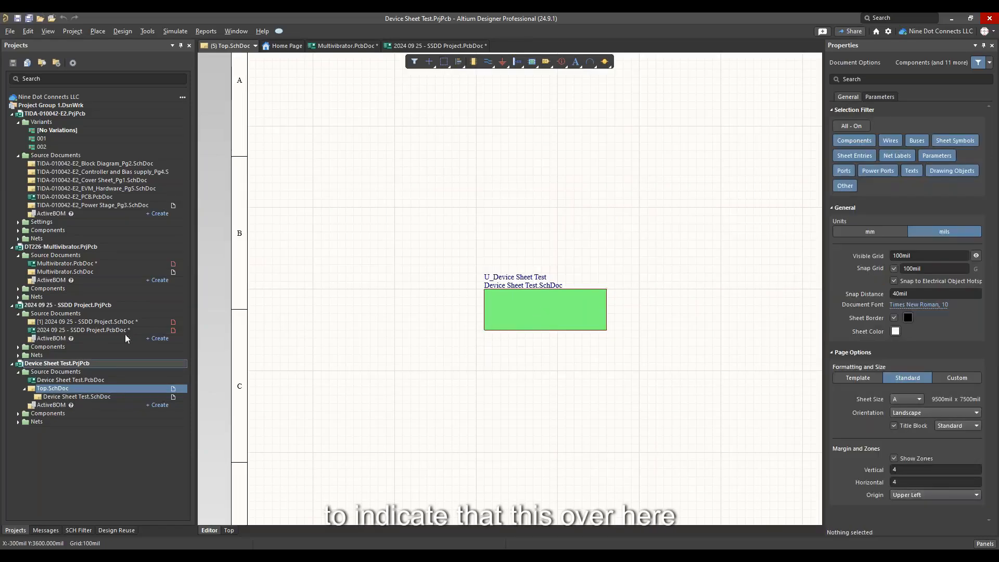
double_click(61, 397)
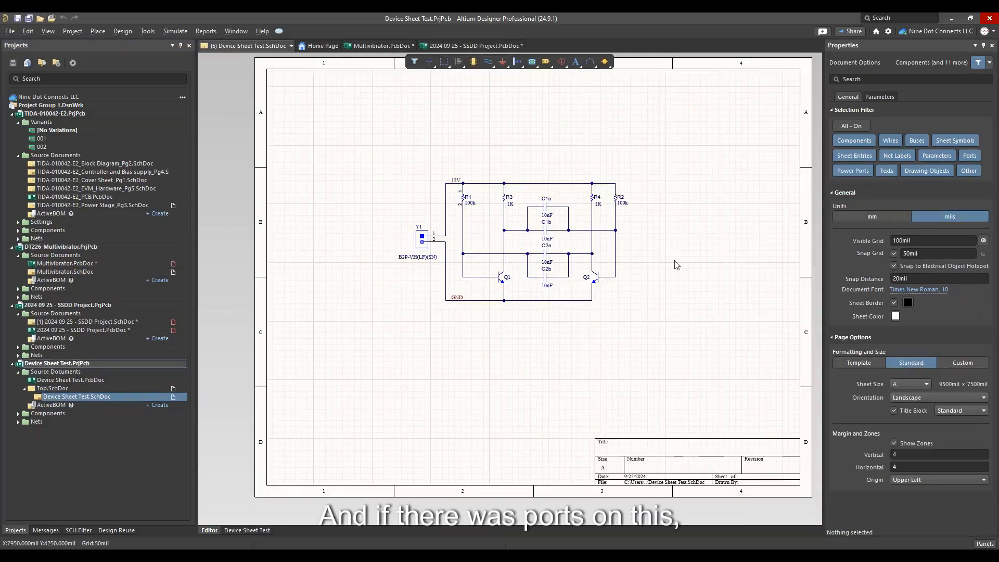
double_click(54, 389)
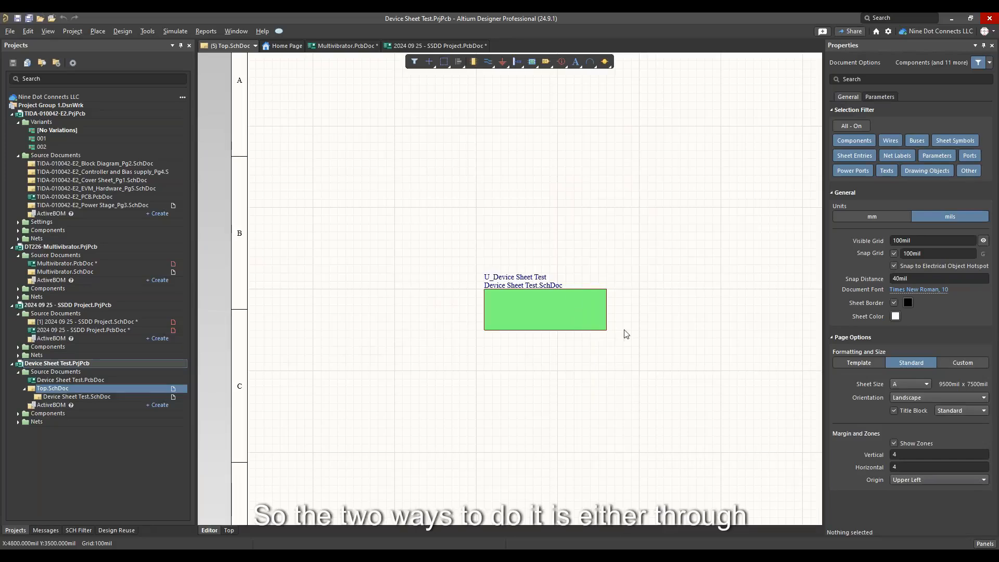
- Review the device sheet folders in the preferences and the Refactor options for the Device Sheet Test sheet symbol, without converting it
left_click(889, 32)
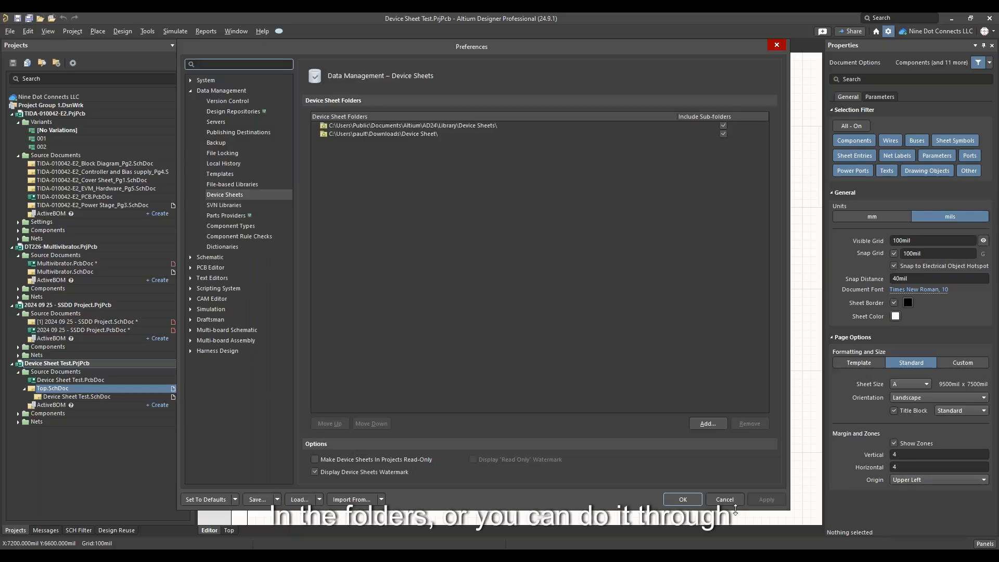
left_click(728, 501)
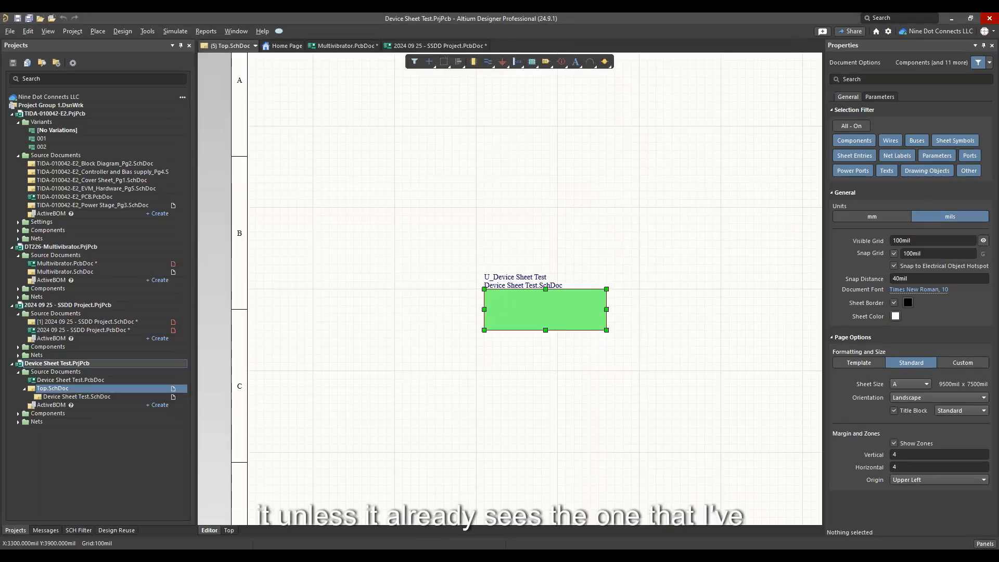
left_click(499, 301)
left_click(27, 31)
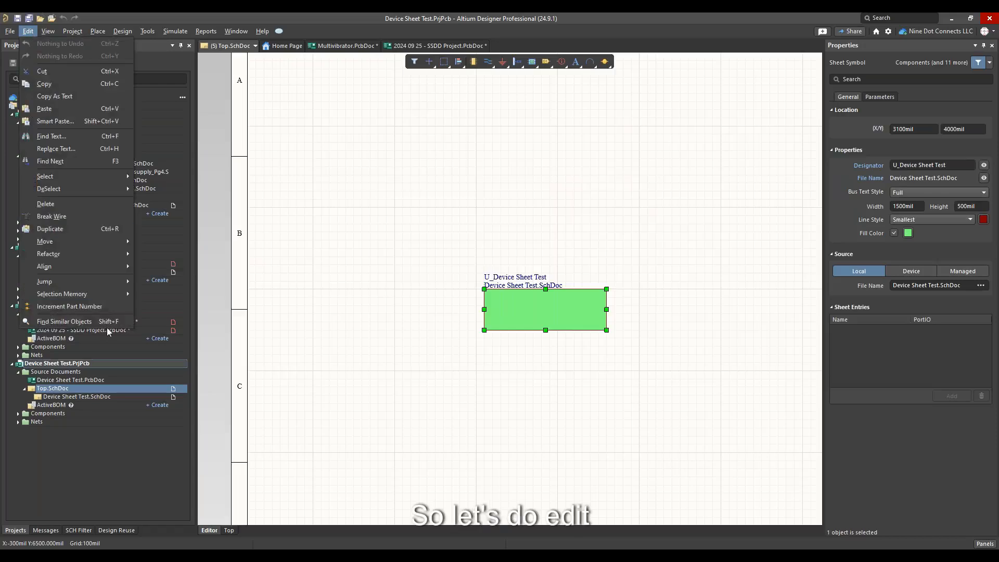
mouse_move(87, 255)
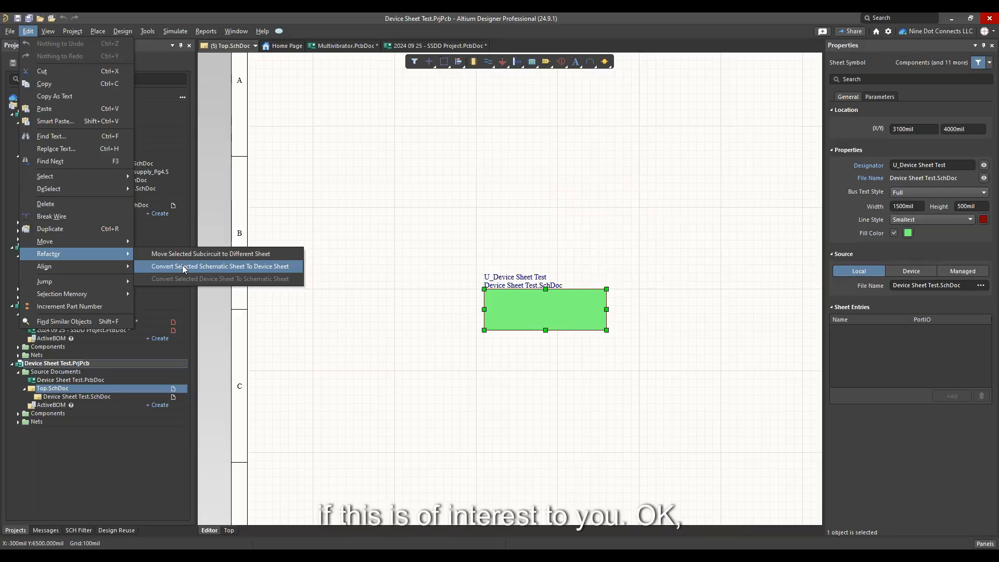
left_click(448, 239)
left_click(448, 239)
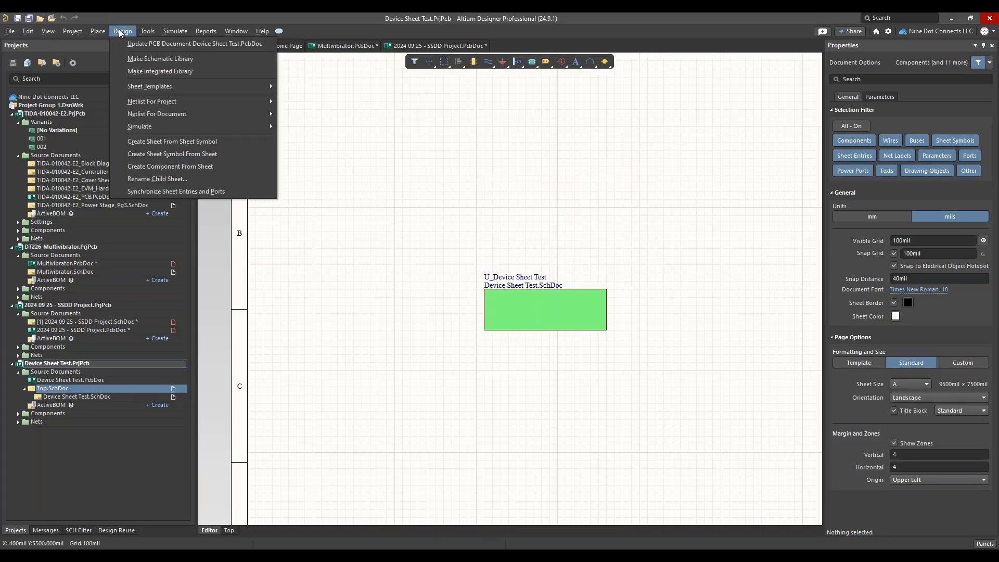
- Place a device sheet symbol for "2024 09 23 - Design Project" above the existing sheet symbol on Top.SchDoc
mouse_move(98, 31)
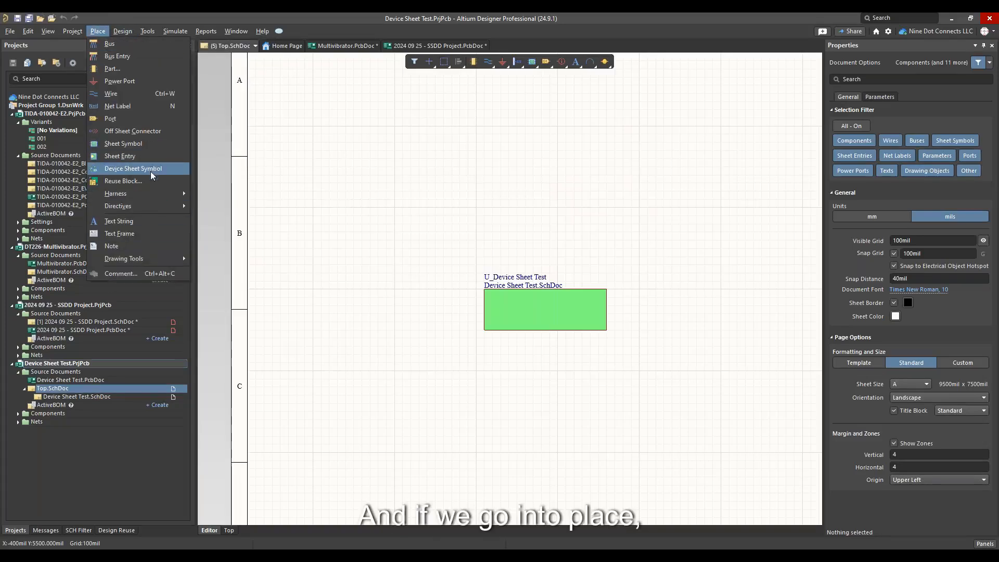
left_click(123, 169)
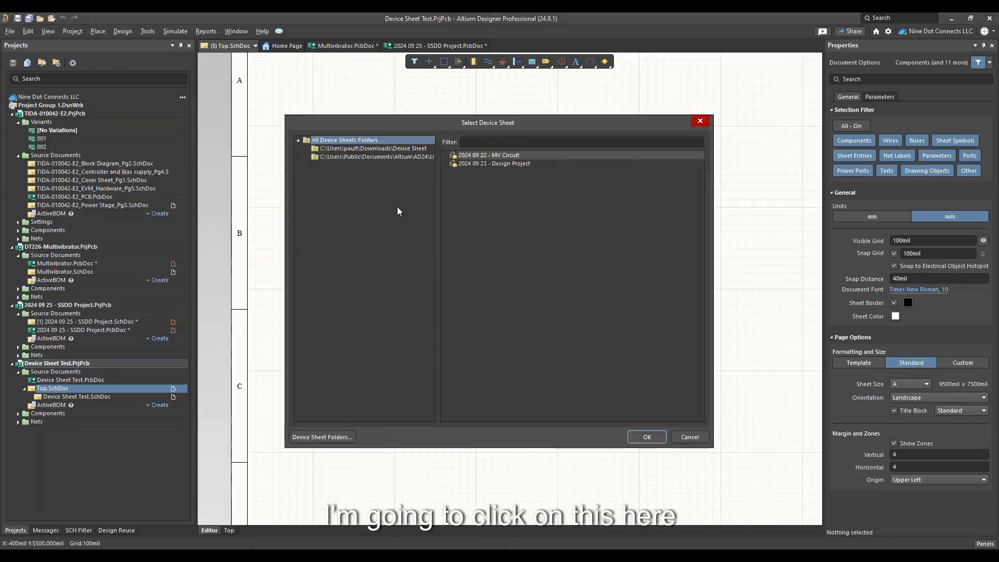
left_click(481, 163)
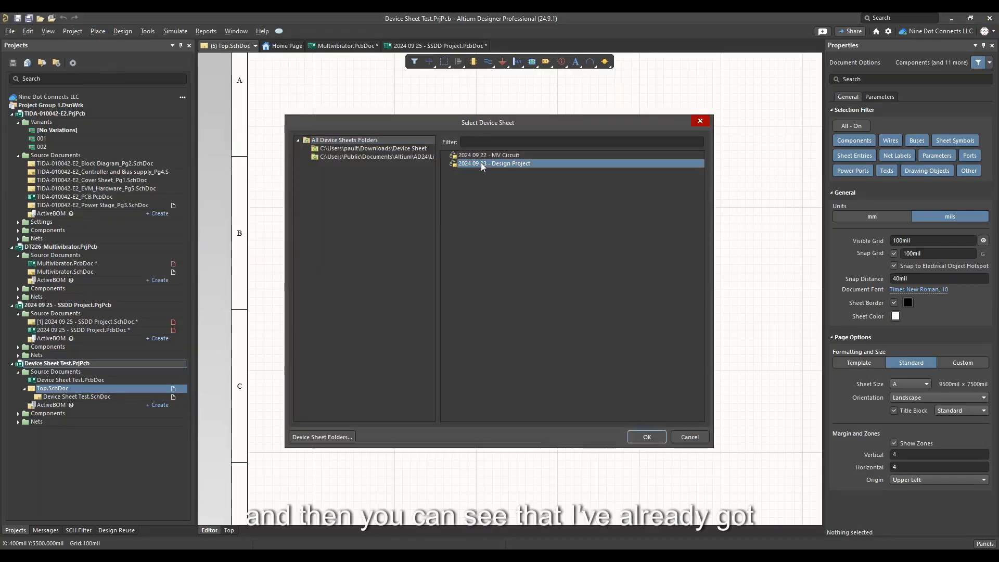
left_click(647, 436)
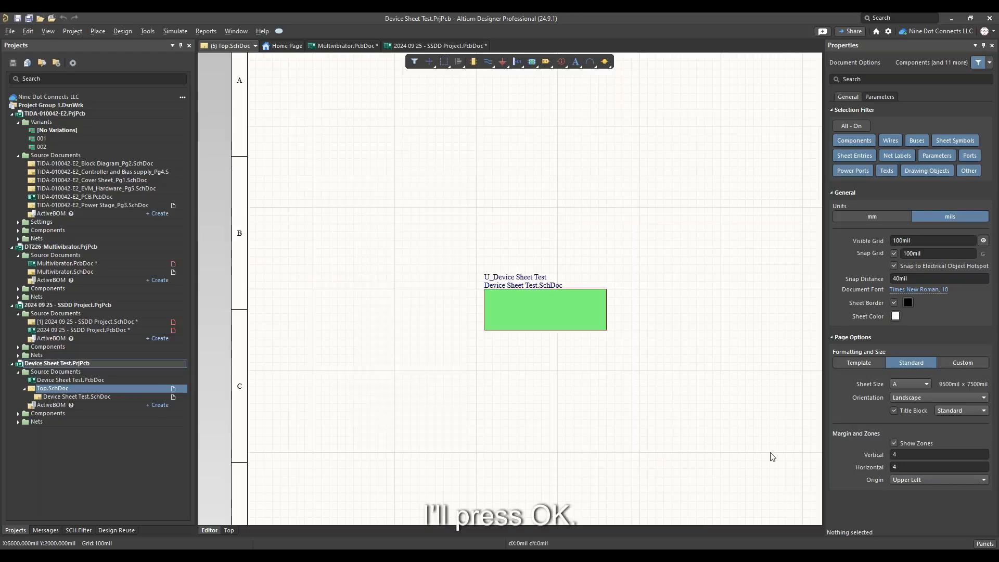
left_click(542, 175)
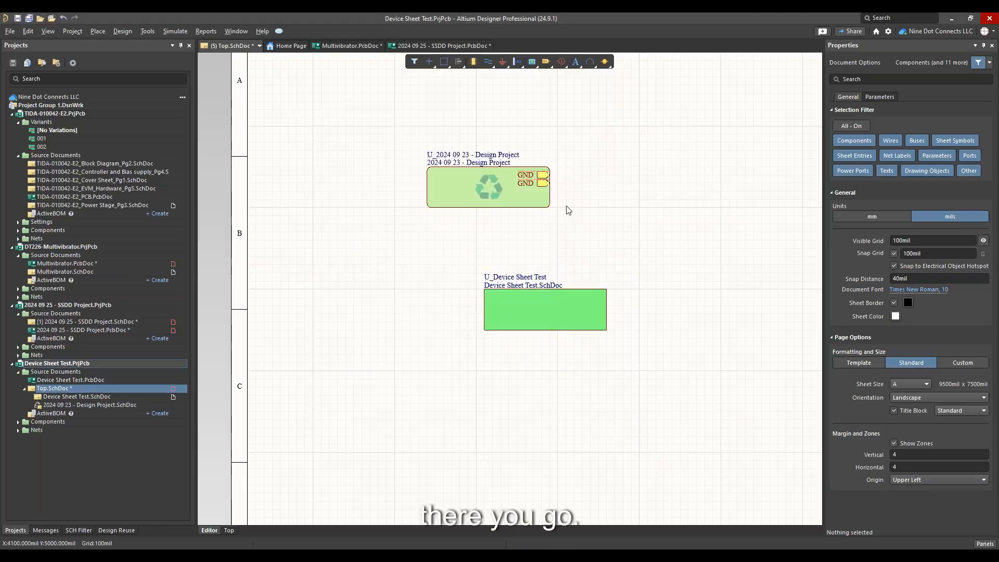
scroll(462, 211, "up", 3, "ctrl")
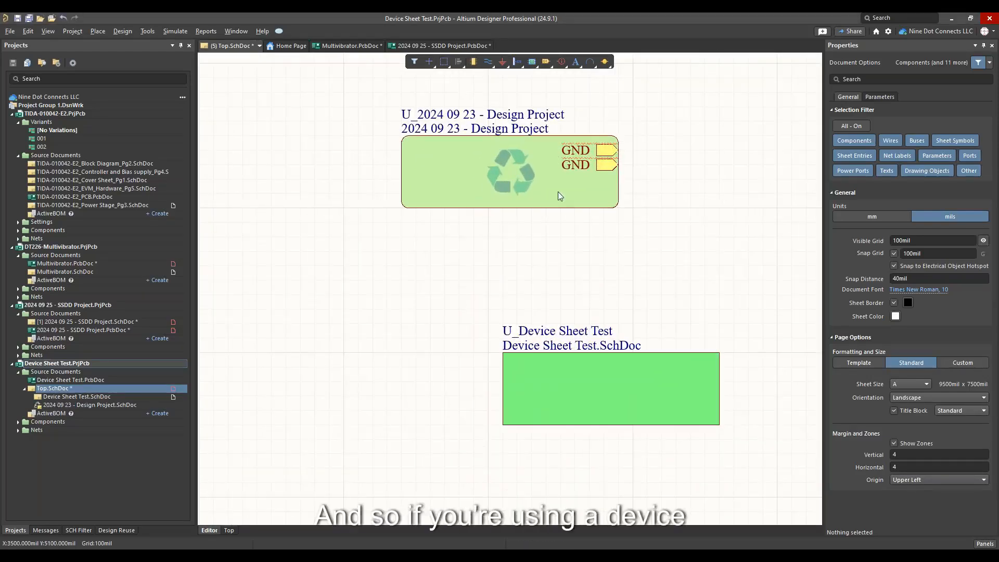
- Open the schematic behind the "2024 09 23 - Design Project" device sheet symbol and inspect its multivibrator circuit and ports
left_click(495, 174)
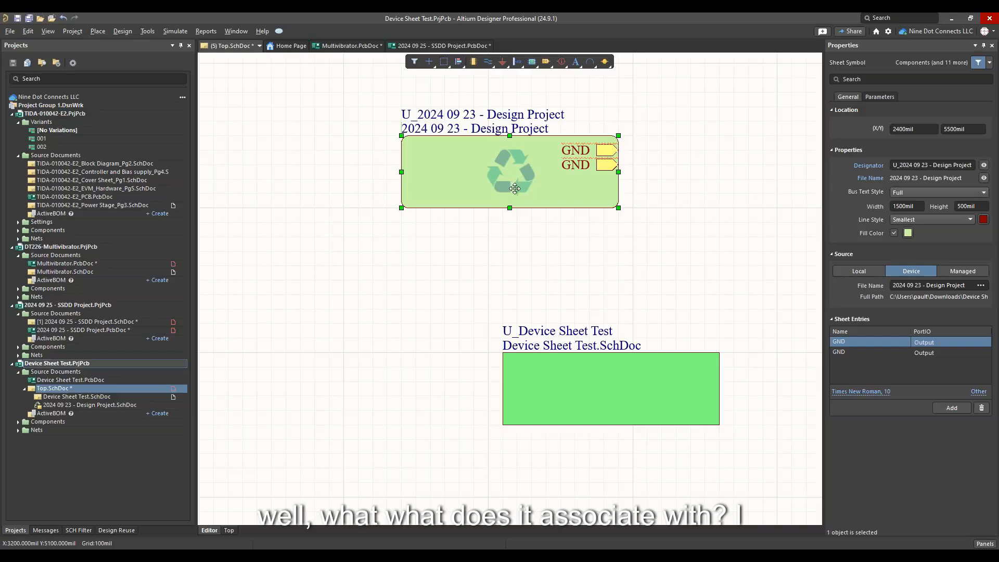
double_click(515, 188, "ctrl")
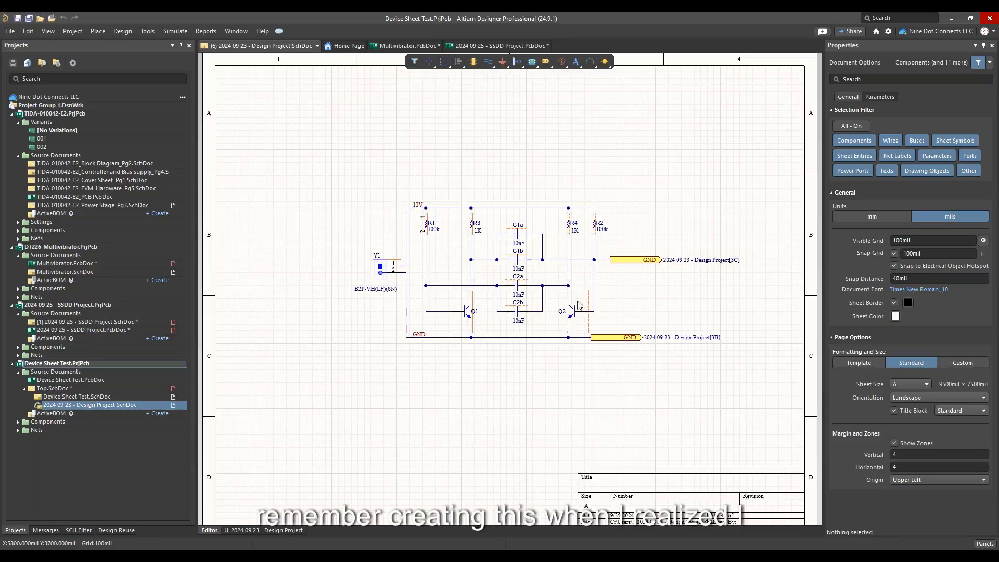
scroll(593, 265, "up", 1, "ctrl")
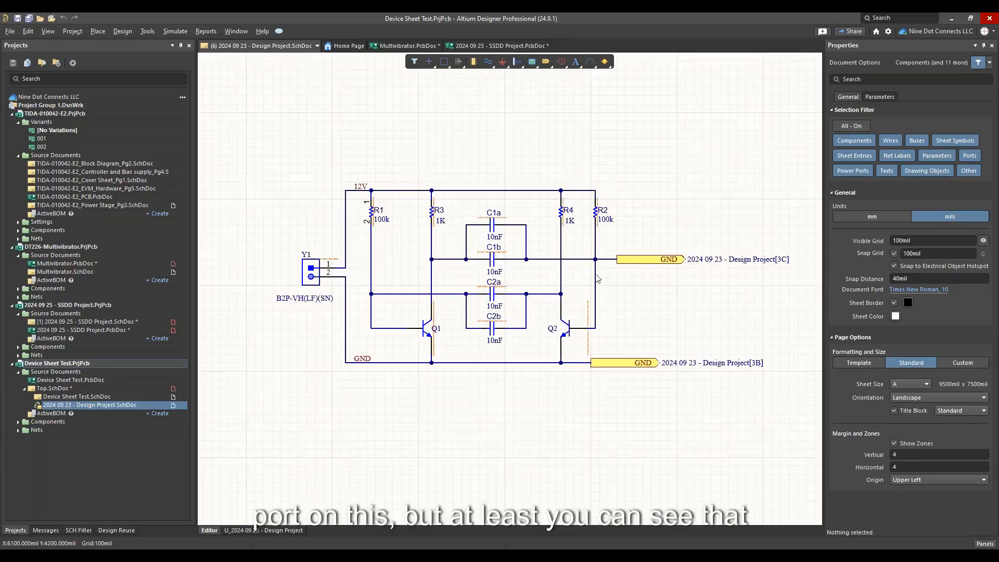
scroll(595, 277, "down", 1, "ctrl")
scroll(484, 314, "up", 1, "ctrl")
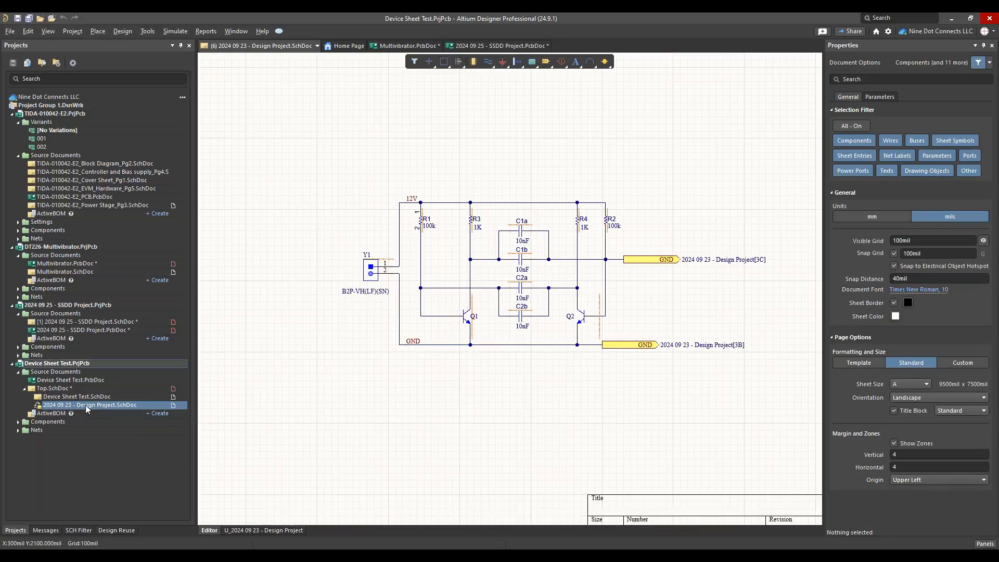
- Check the Refactor options from within the 2024 09 23 - Design Project.SchDoc sheet, and switch to Device Sheet Test.SchDoc
left_click(27, 31)
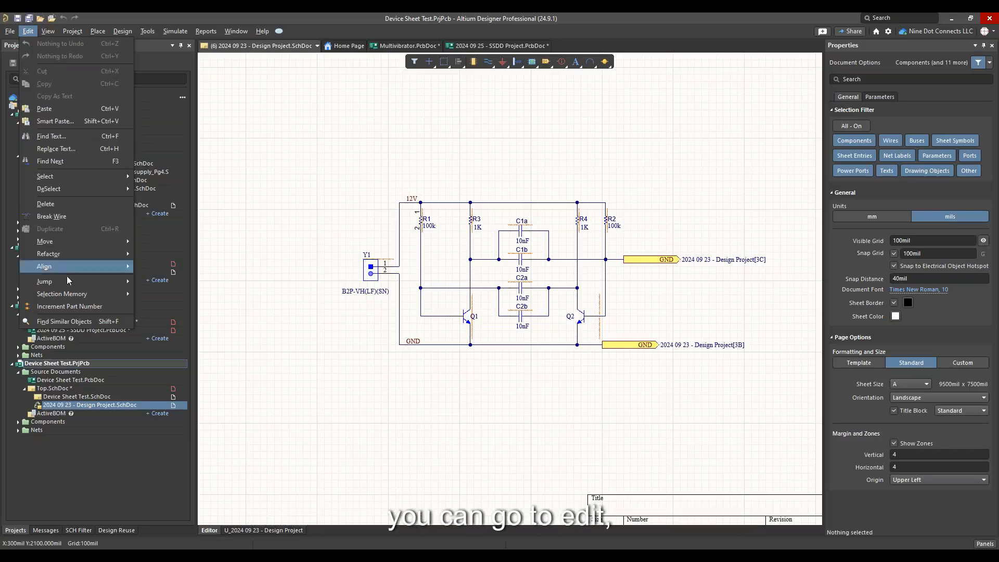
mouse_move(88, 254)
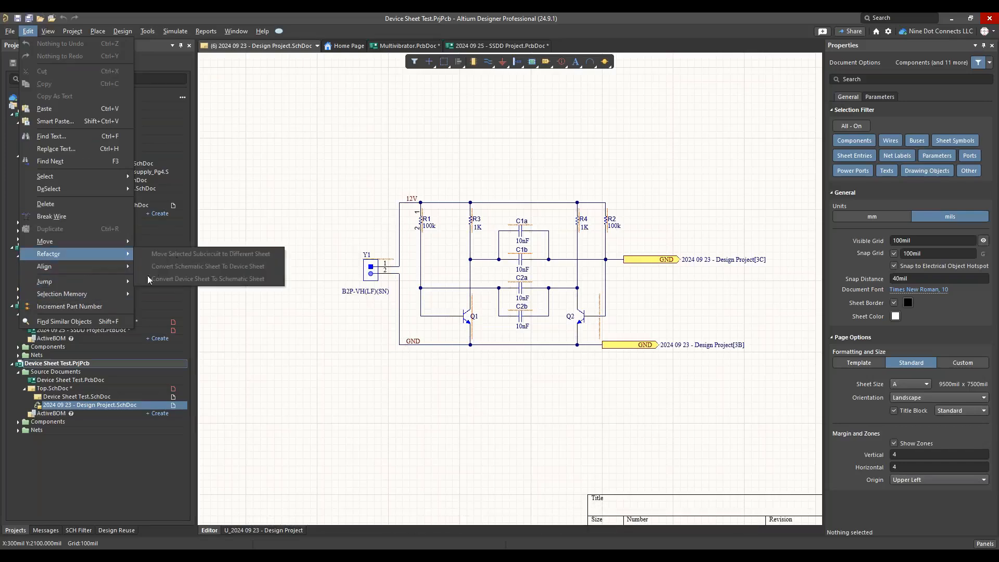
left_click(107, 408)
left_click(83, 397)
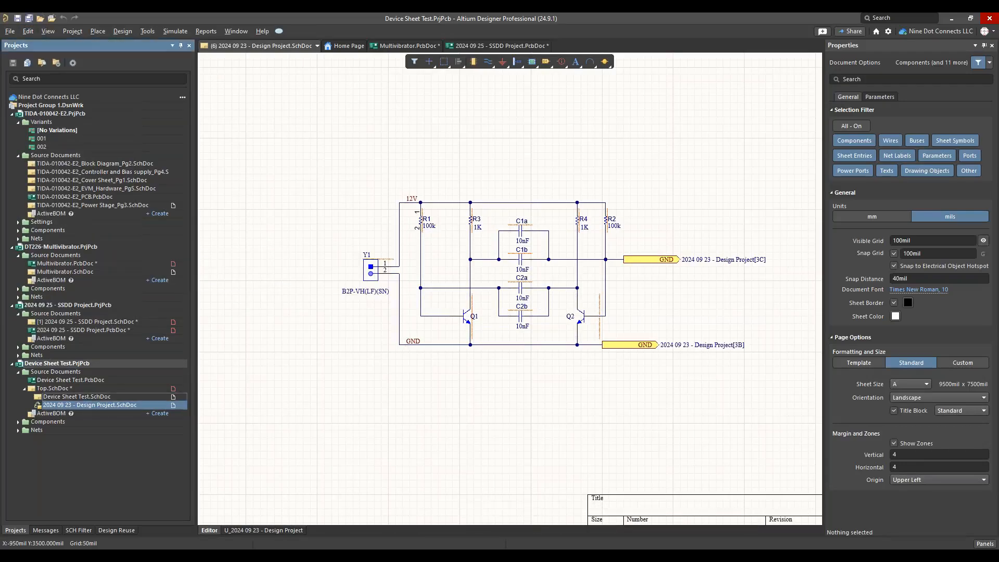
- Return to Top.SchDoc and review the Refactor options for the "2024 09 23 - Design Project" device sheet symbol, without converting it
left_click(60, 388)
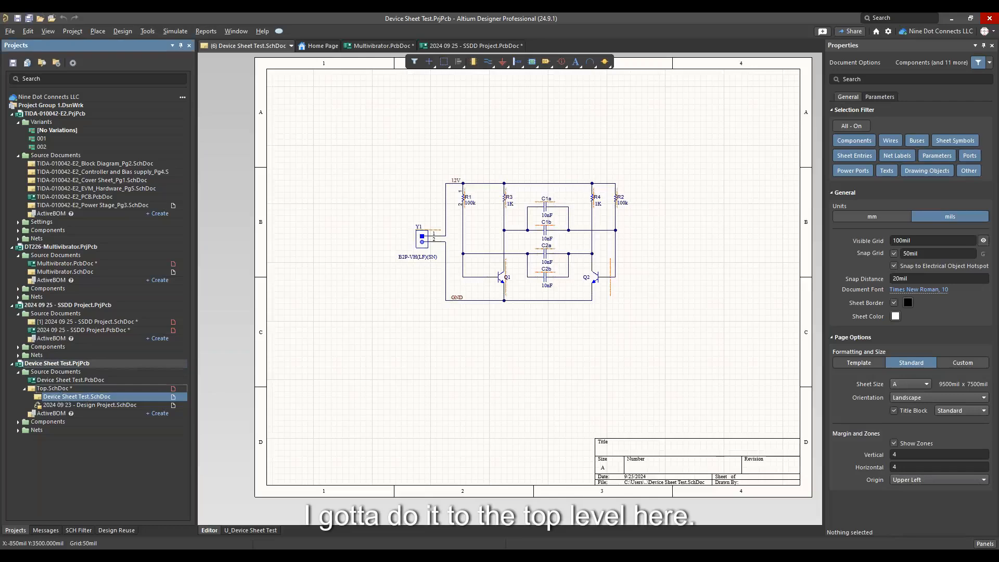
left_click(473, 157)
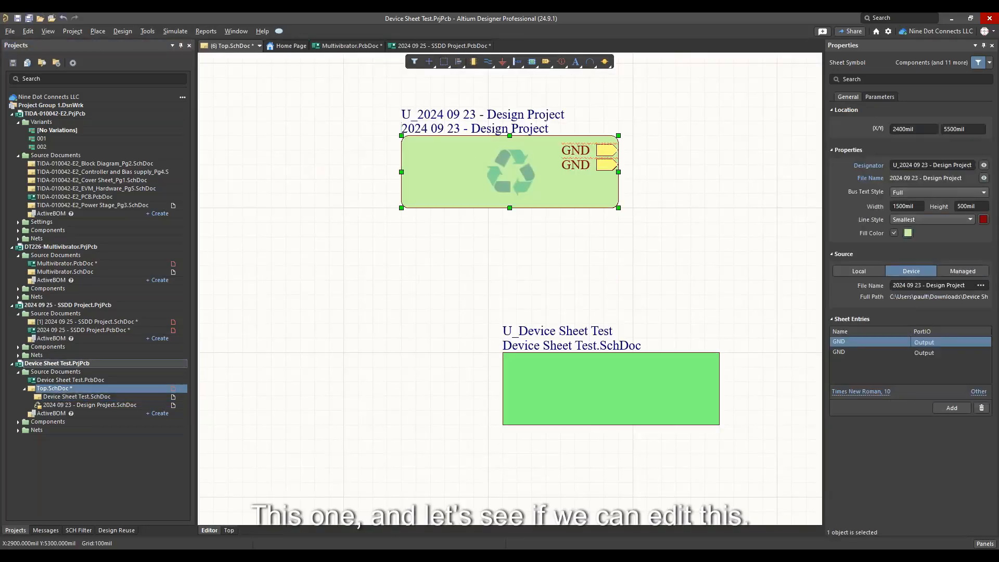
left_click(22, 32)
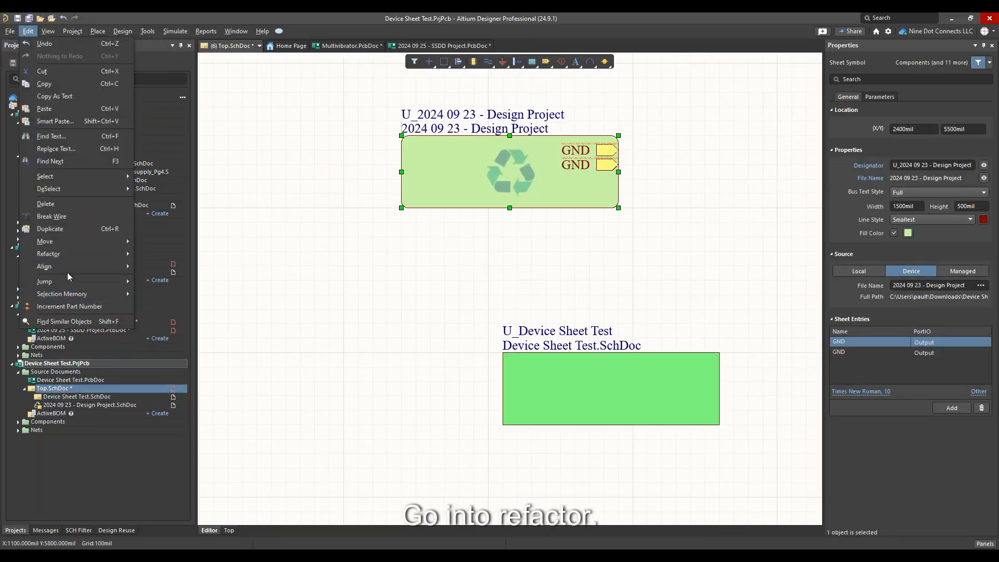
mouse_move(82, 256)
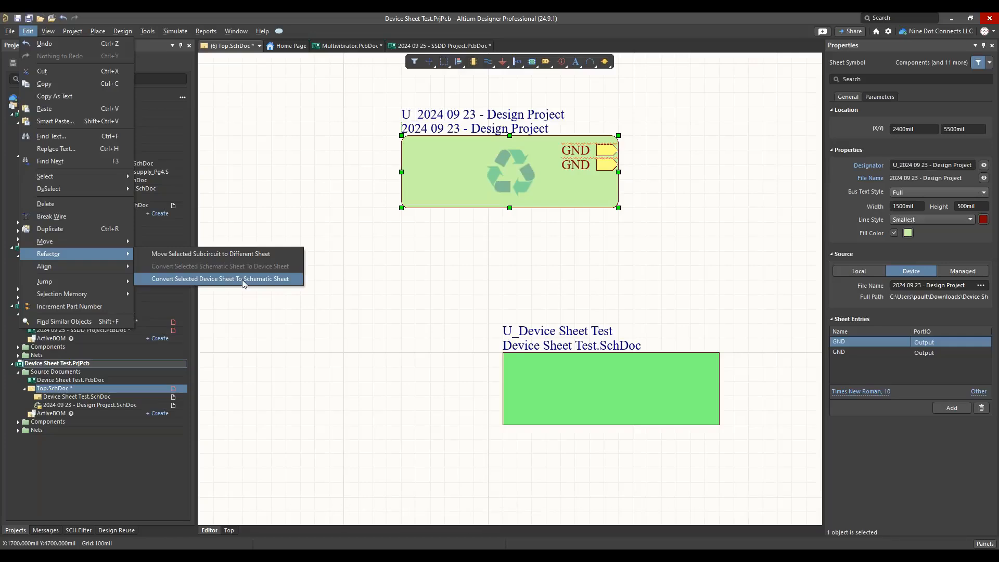
left_click(338, 189)
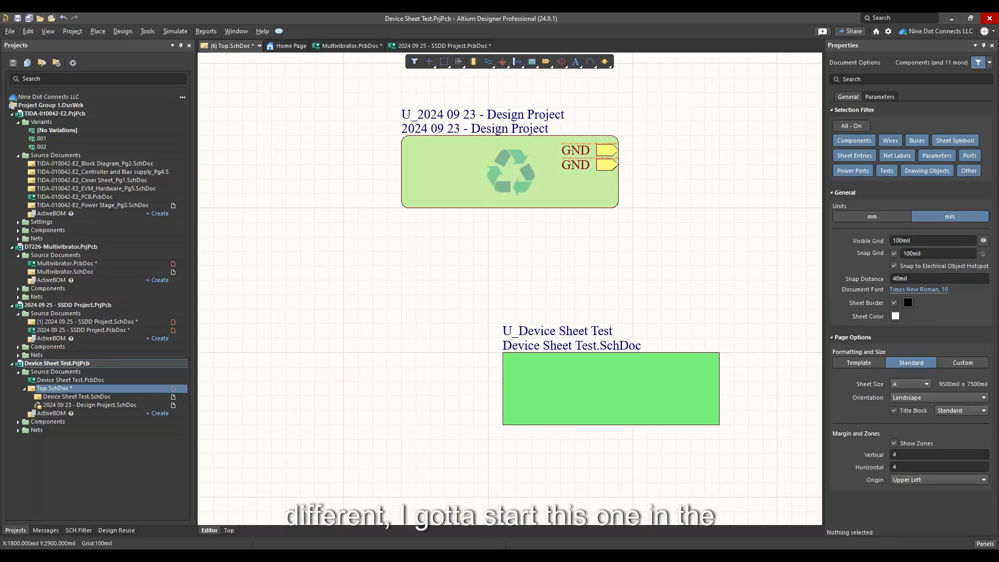
- Bring up the Explorer and look through the Managed Schematic Sheets folder under Managed Content on the server
left_click_drag(496, 541, 538, 114)
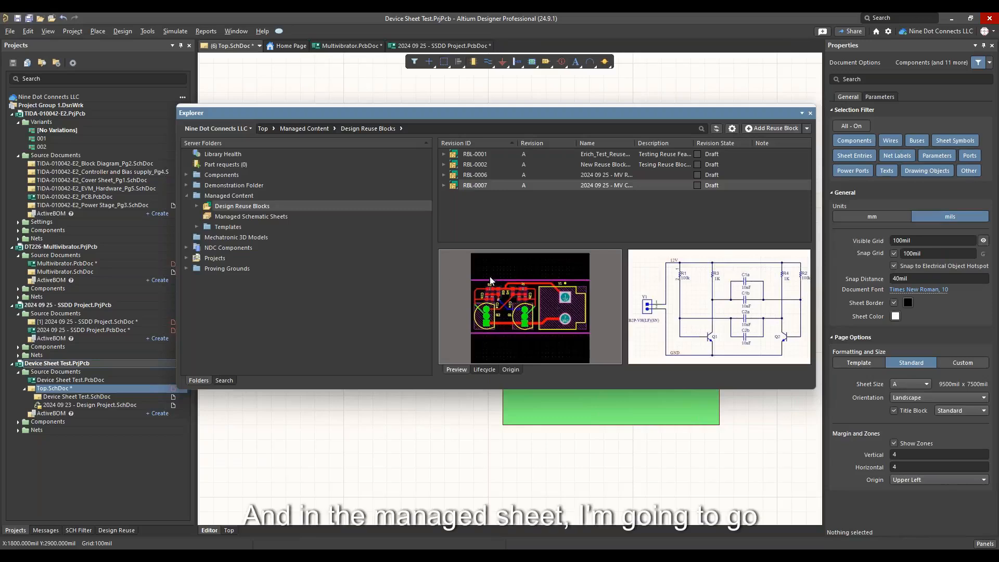
left_click(508, 223)
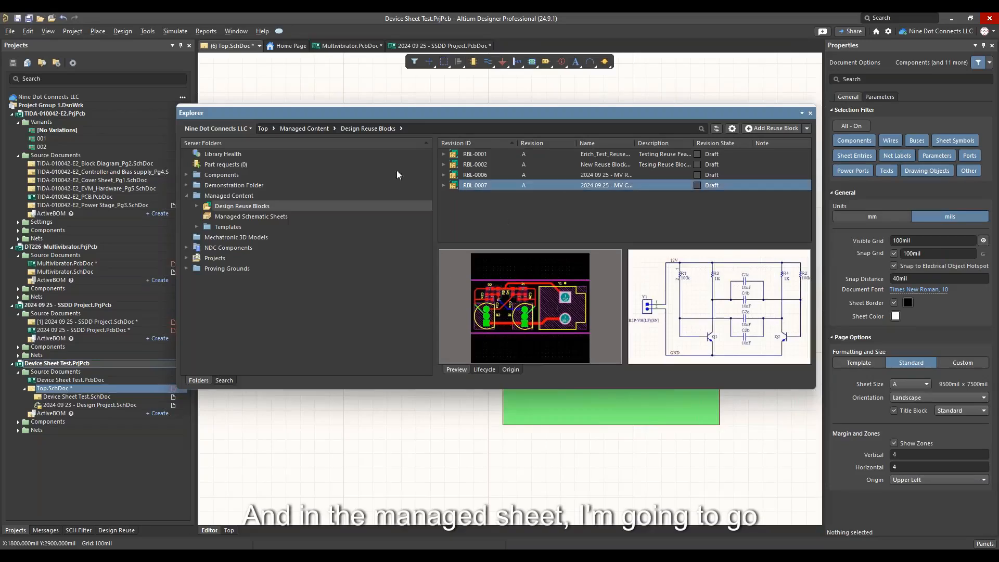
left_click(290, 128)
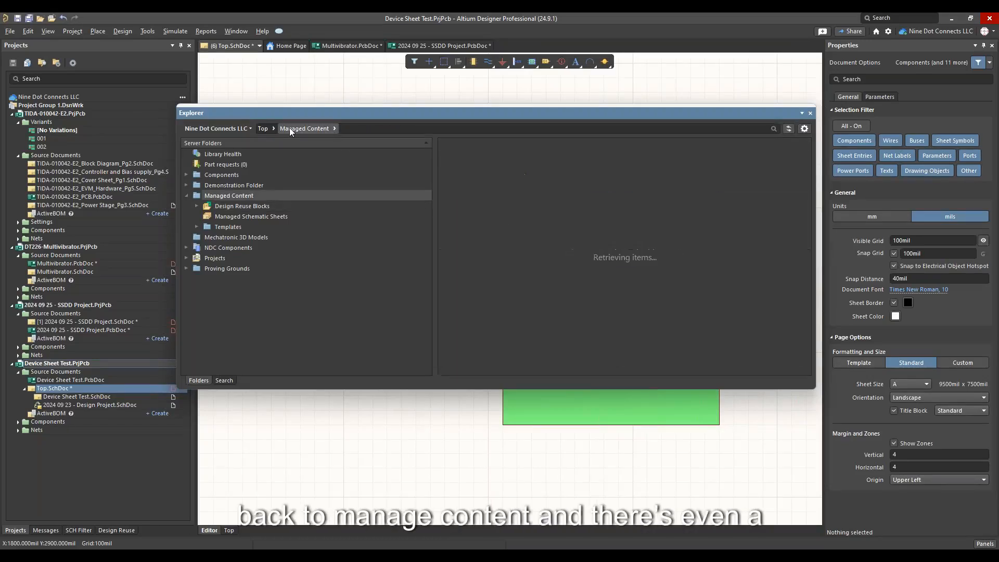
left_click(230, 218)
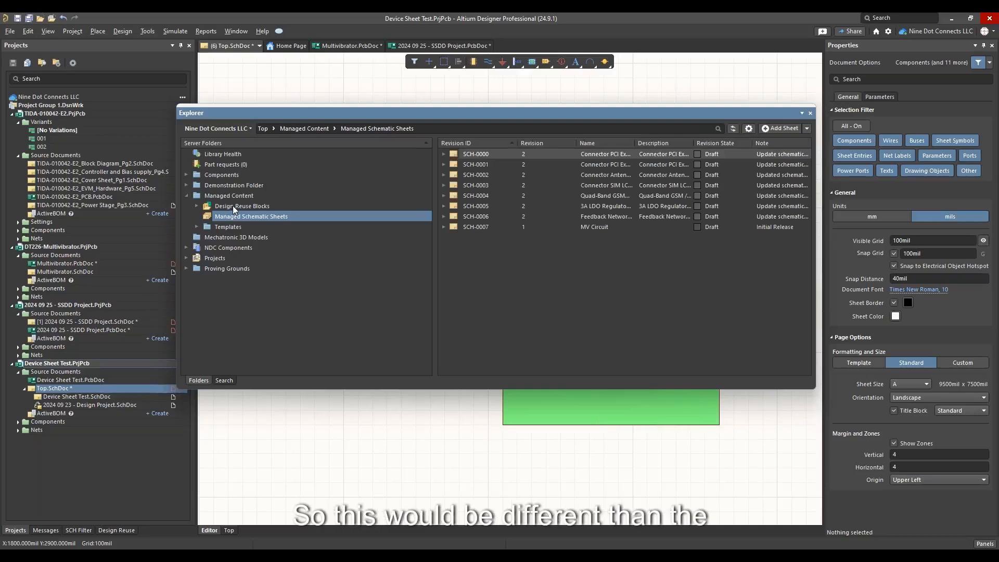
left_click(232, 205)
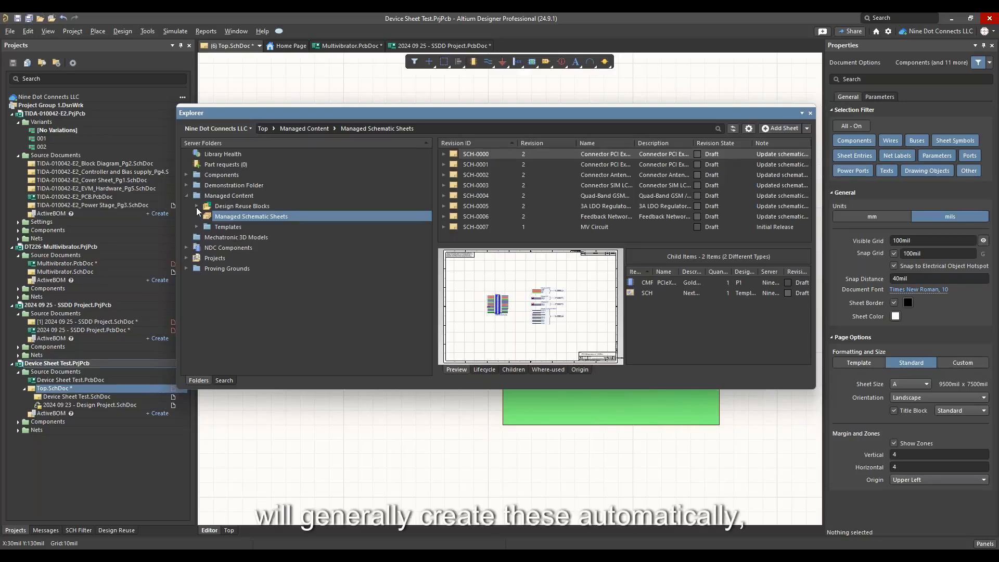
- Start adding a subfolder of type Managed Schematic Sheets under the Managed Content folder, and cancel it
left_click(232, 198)
right_click(232, 198)
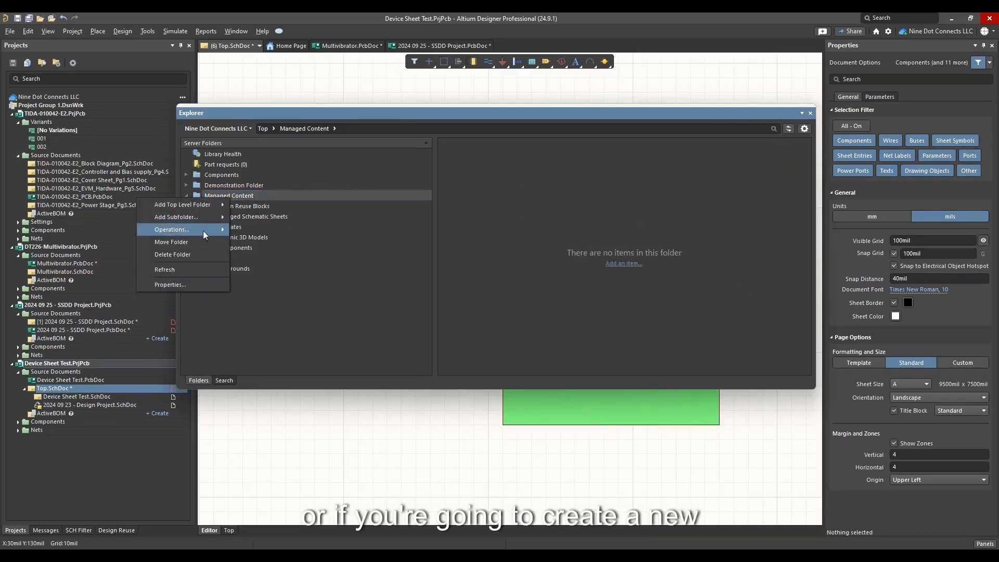
mouse_move(209, 222)
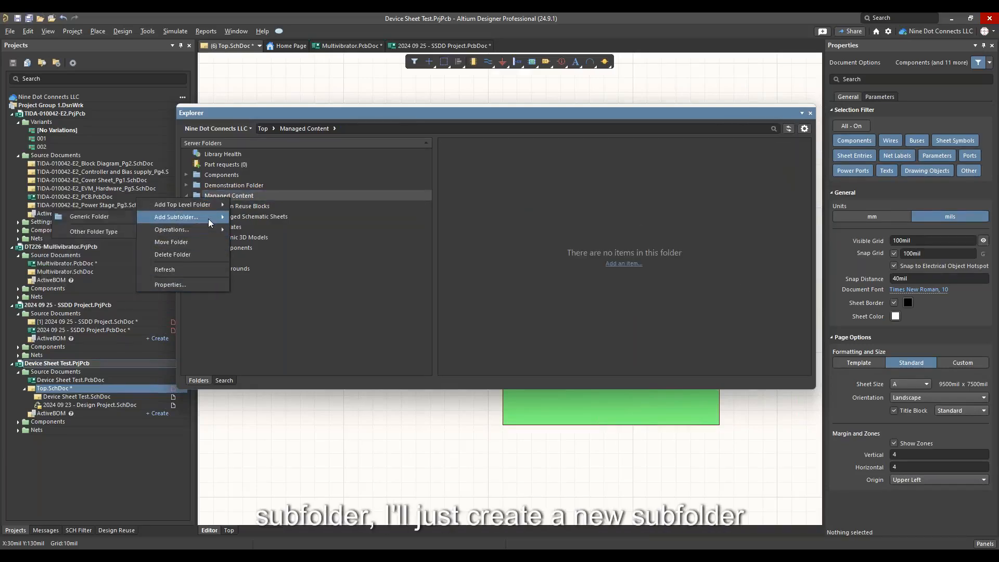
left_click(111, 217)
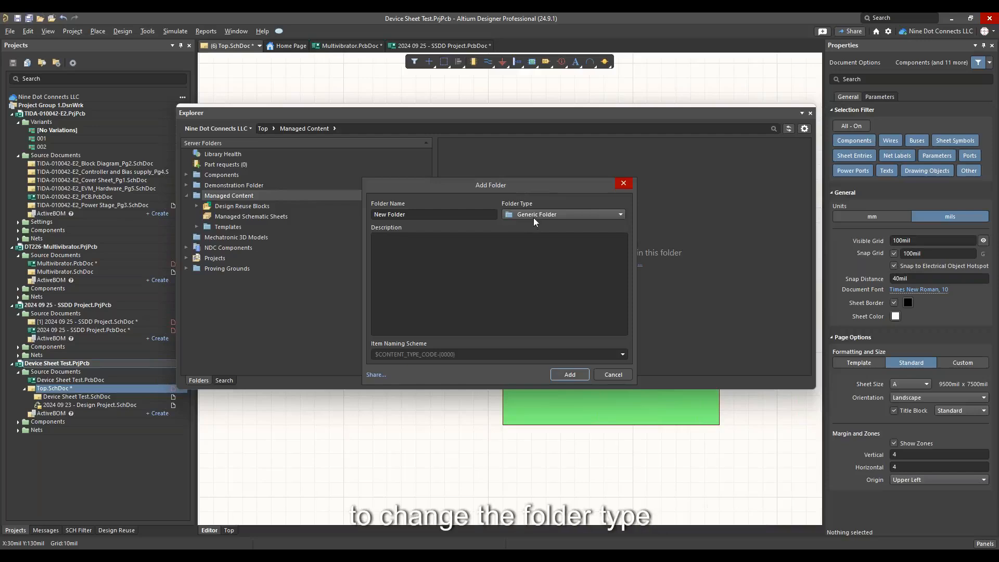
left_click(534, 215)
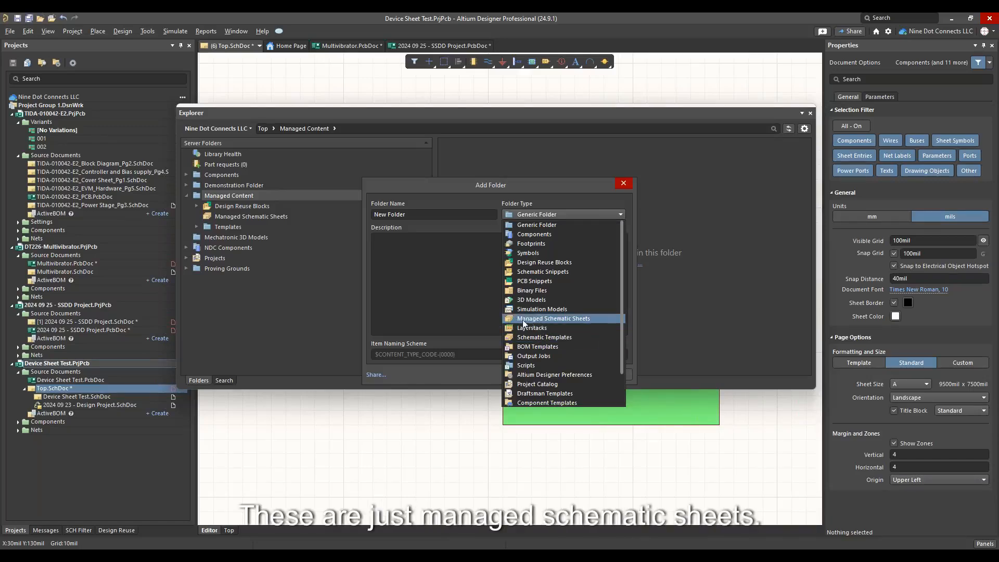
left_click(551, 320)
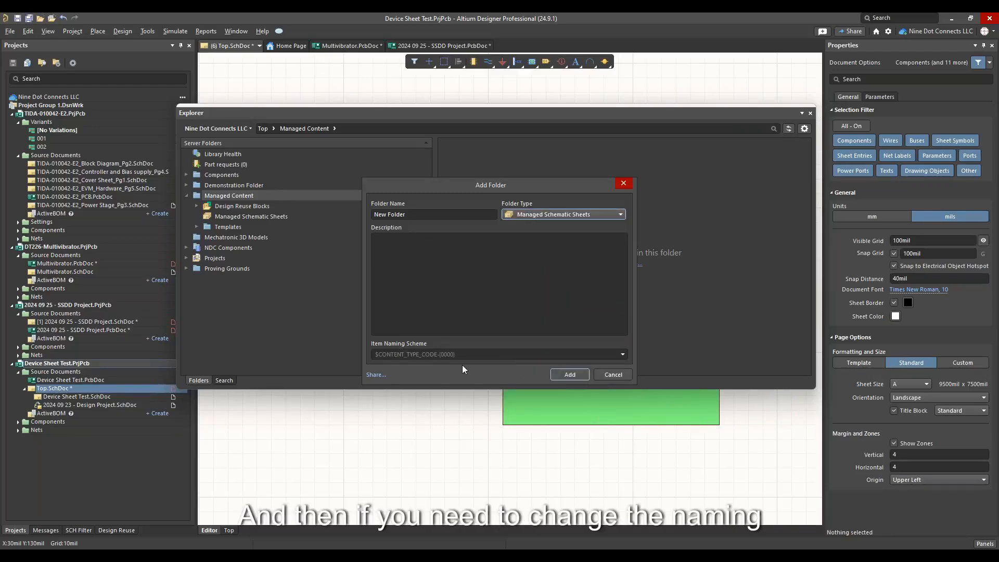
left_click(611, 375)
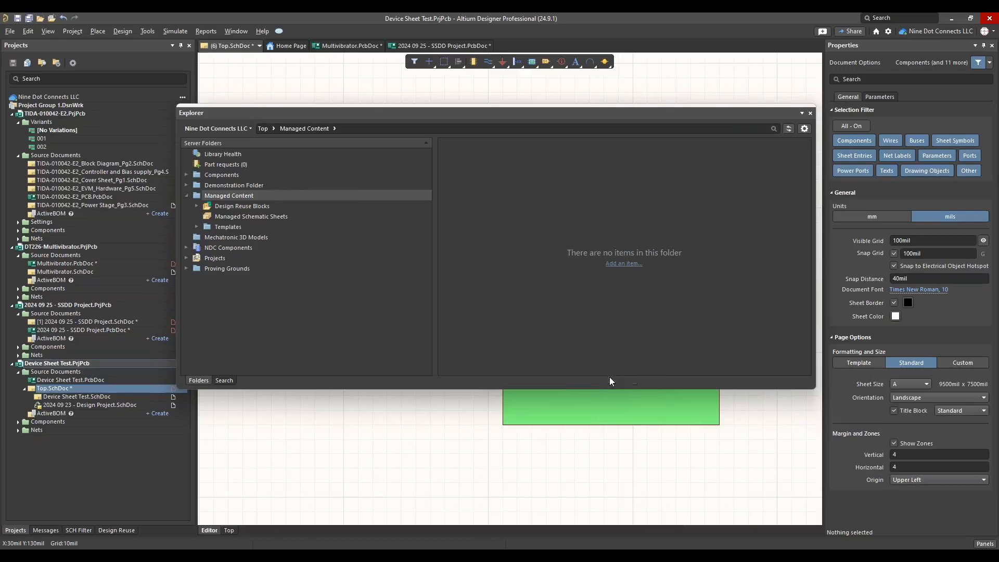
- Show the contents of the Managed Schematic Sheets folder, and reposition and widen the Explorer window
left_click(227, 217)
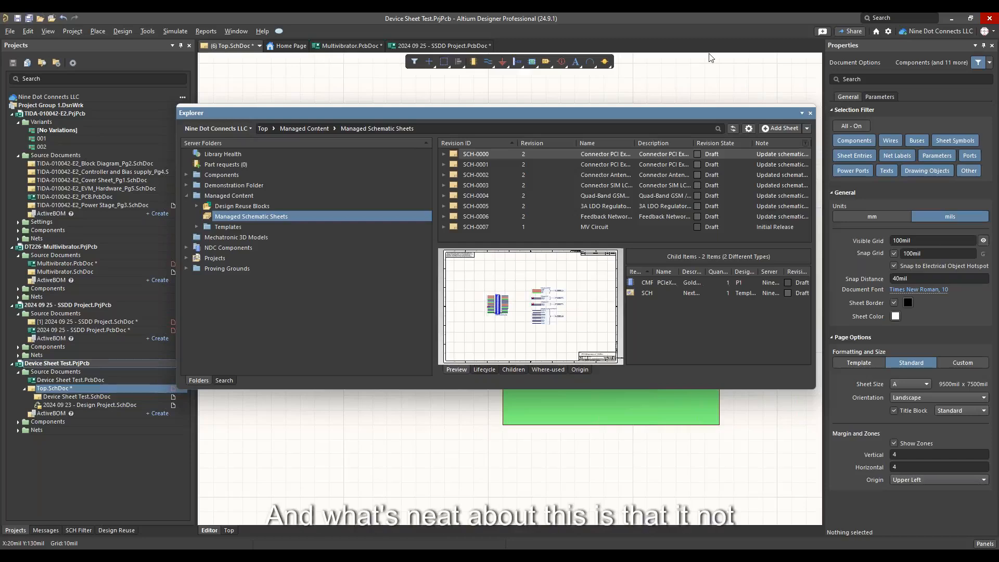
left_click_drag(622, 111, 582, 97)
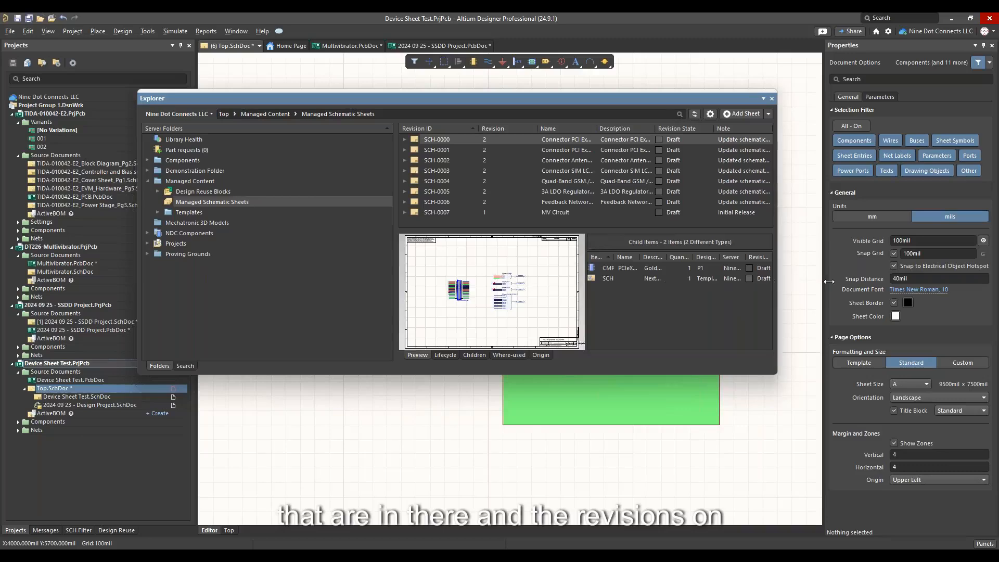
left_click_drag(776, 281, 826, 281)
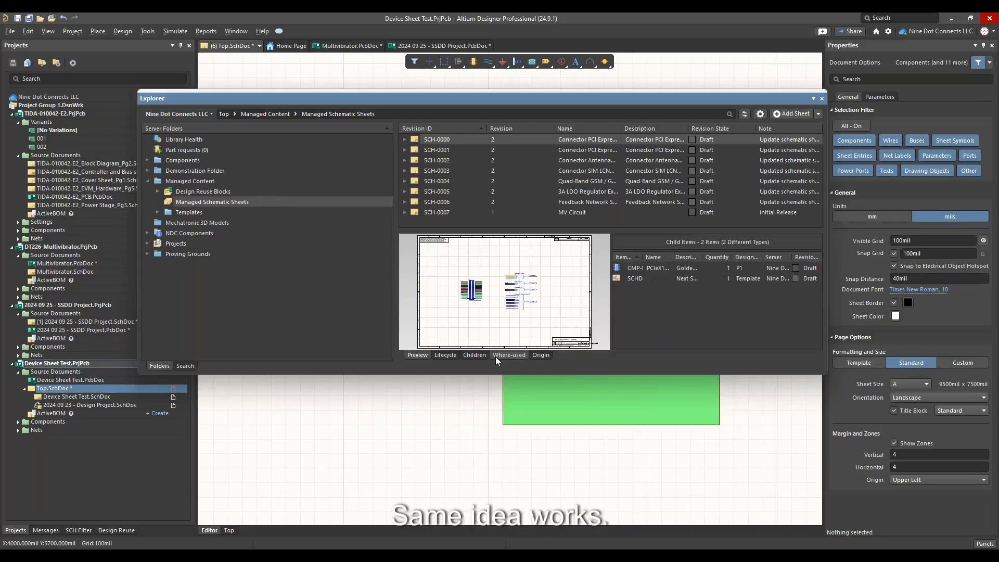
- Create a managed schematic sheet item named "MV Circuit" with Open for editing after creation disabled
left_click(796, 113)
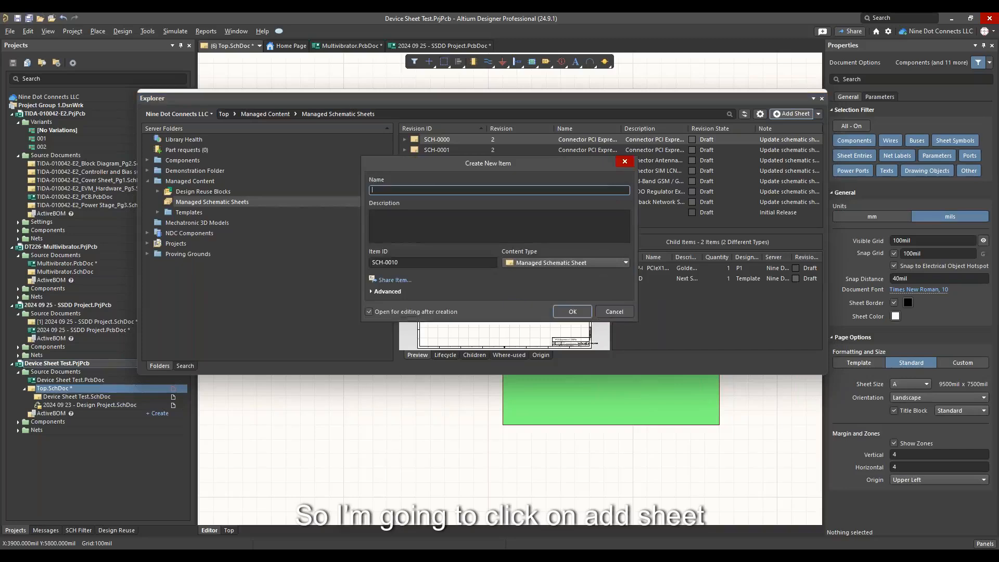
type("MV Circuit")
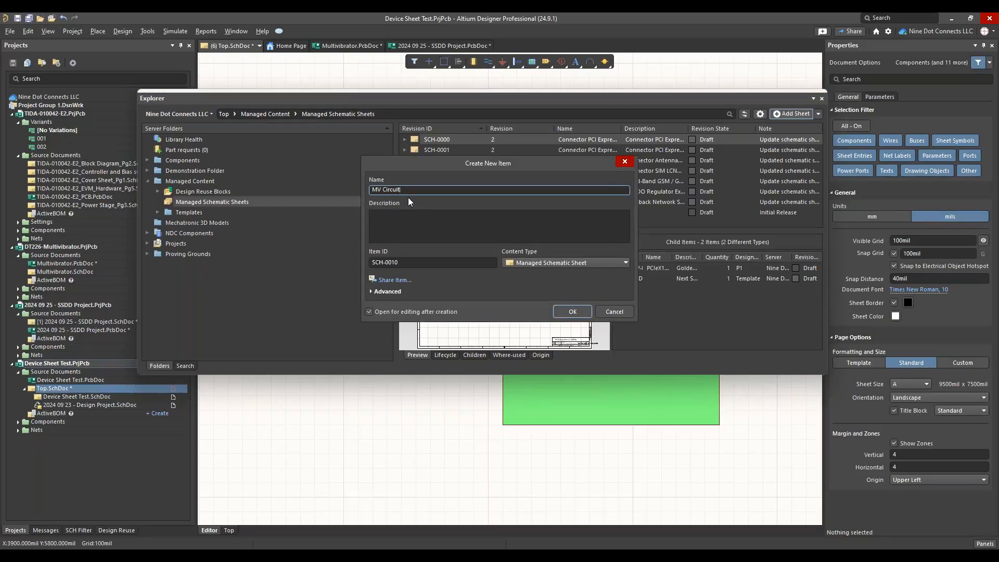
left_click(416, 224)
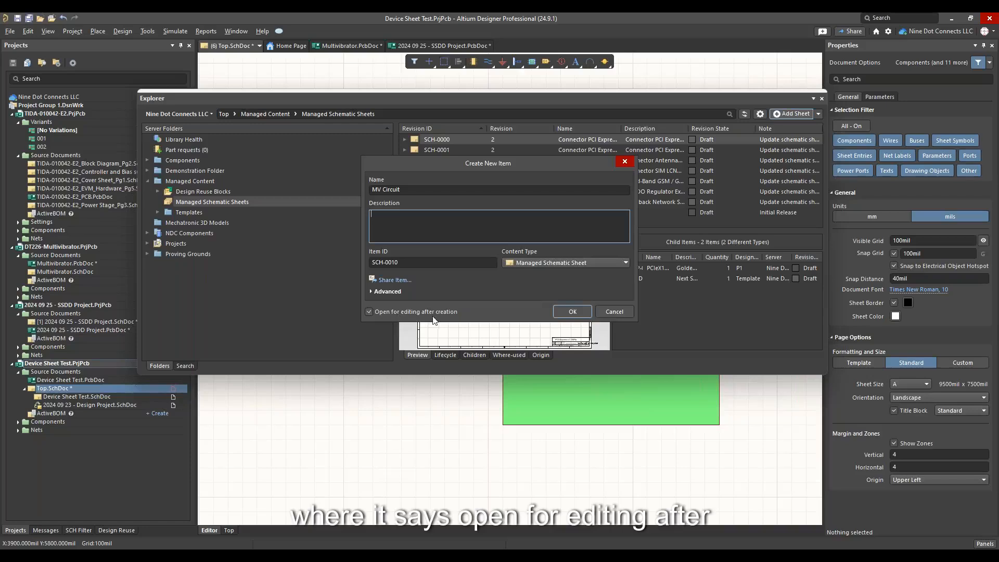
left_click(369, 311)
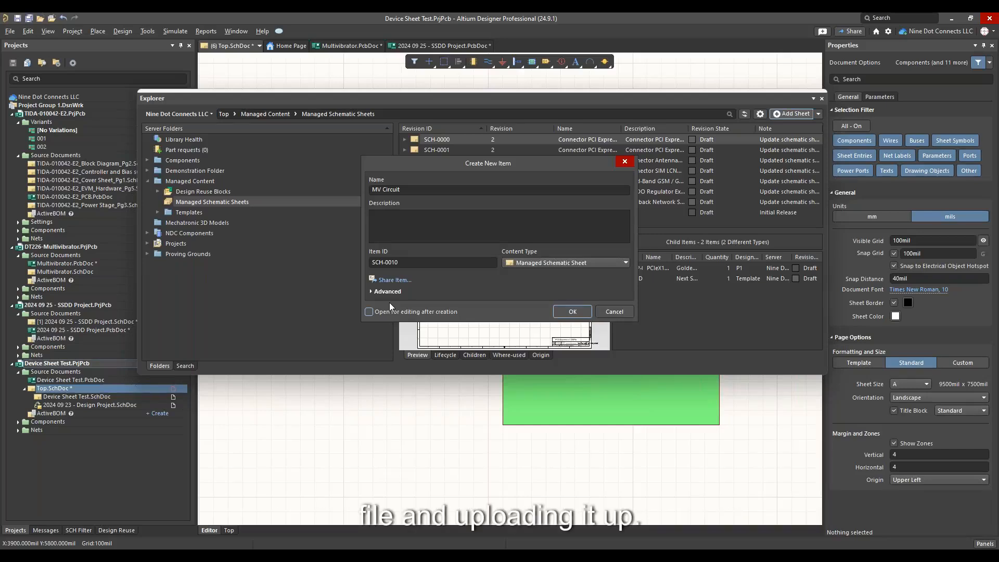
left_click(572, 312)
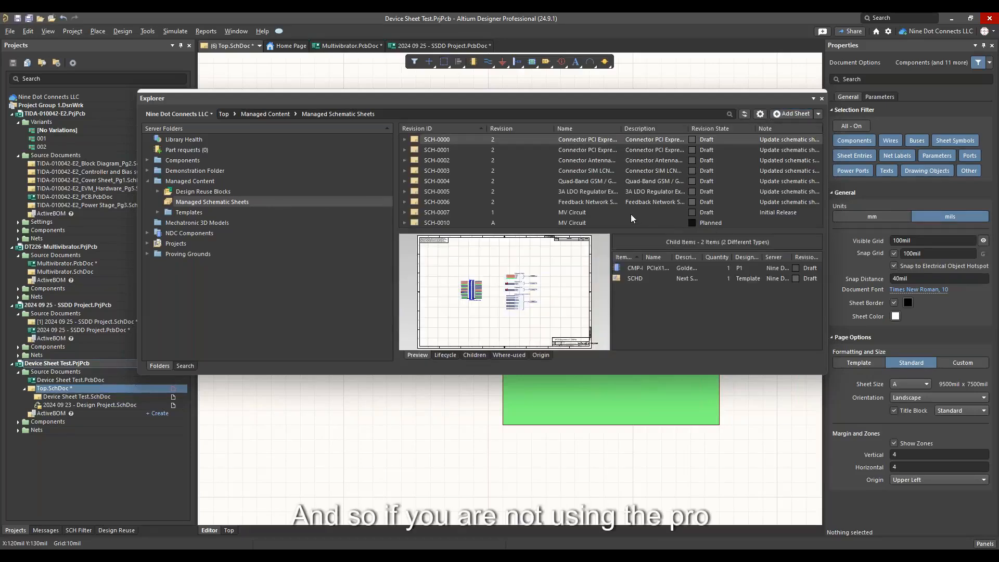
- Start an upload to the planned MV Circuit schematic sheet item with the release notes "Initial Release"
left_click(631, 223)
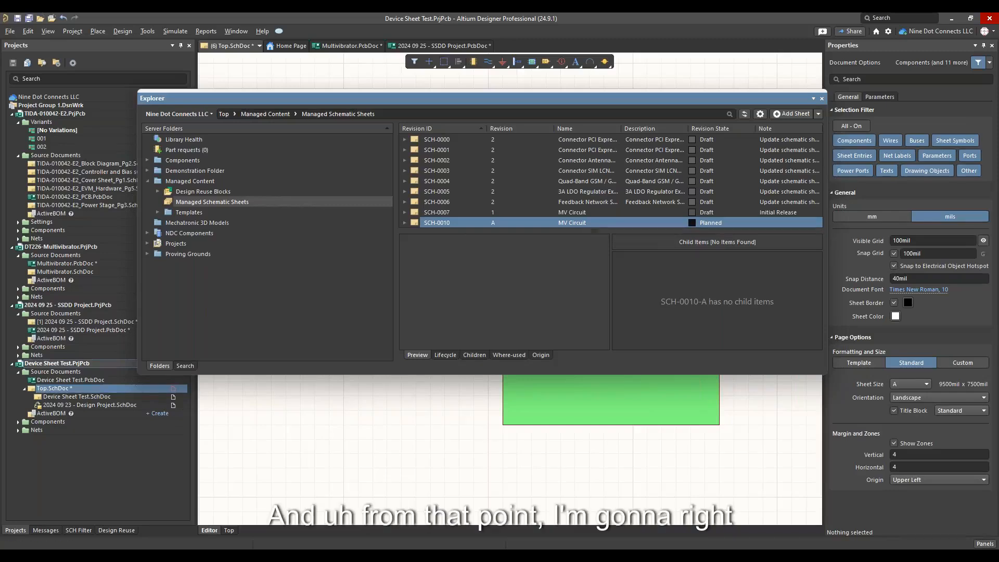
right_click(585, 223)
left_click(617, 245)
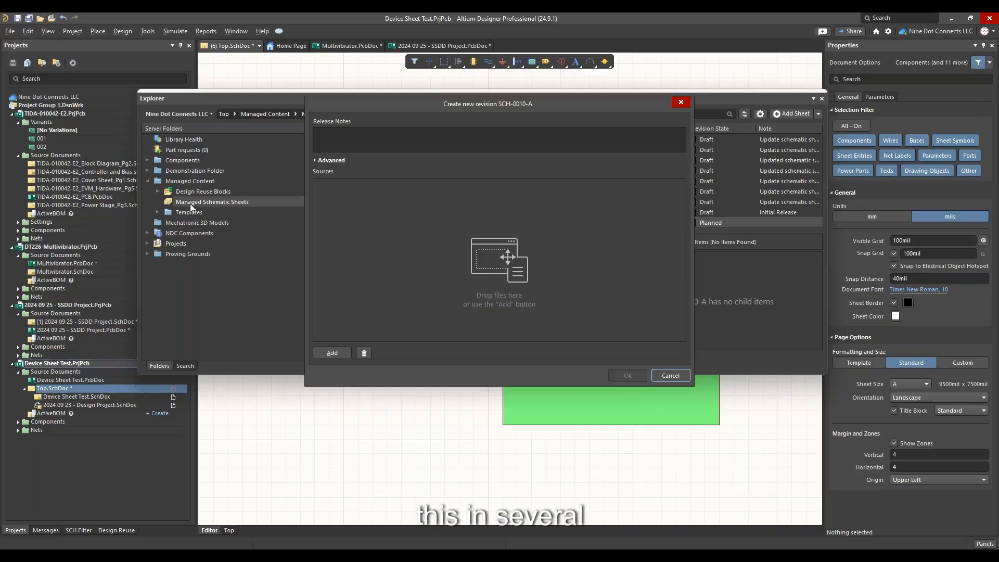
left_click(366, 133)
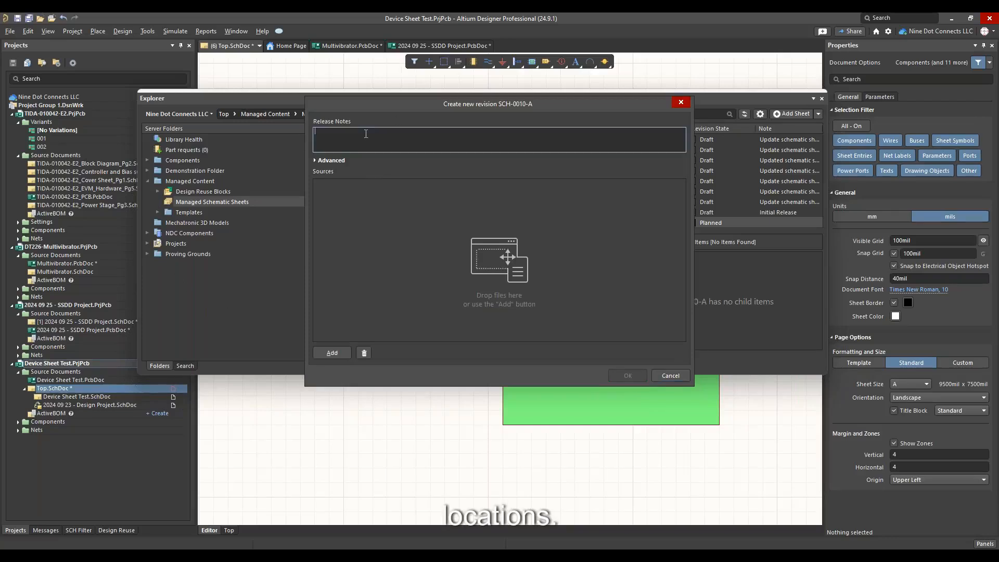
type("Initial ")
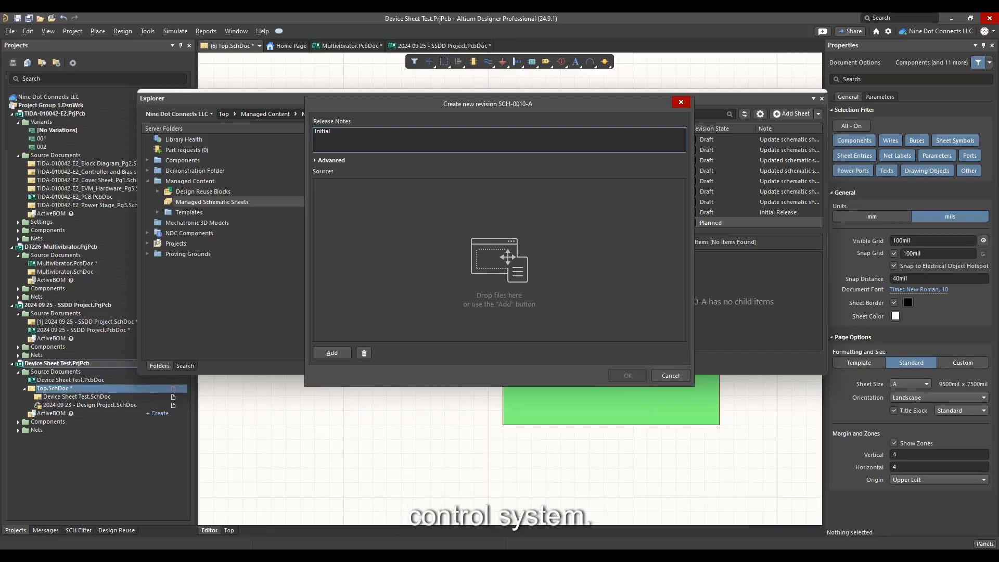
type("Releas")
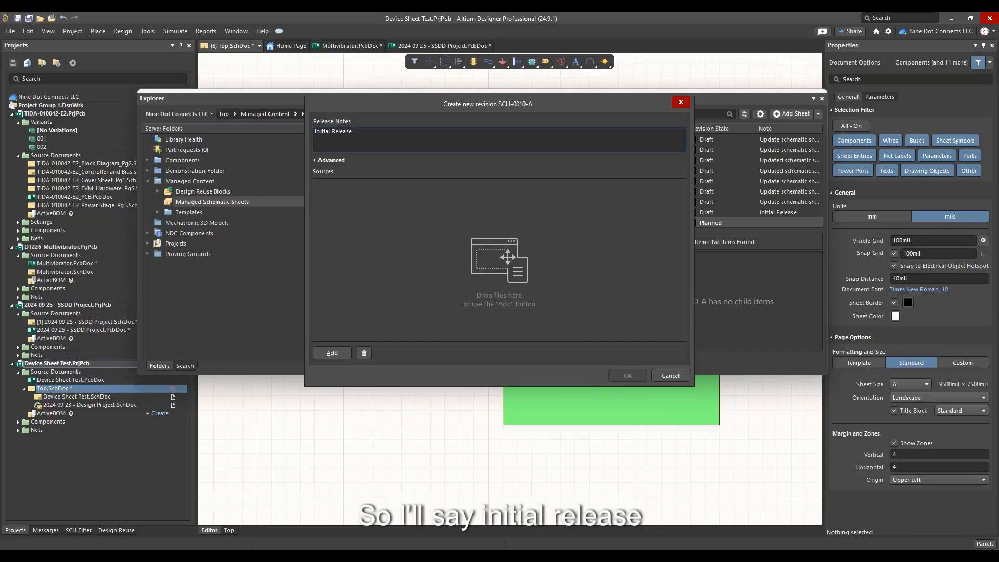
type("e")
- Add MV Circuit.SchDoc from the Local Snippets folder as the revision's source and release it to the server
left_click(339, 353)
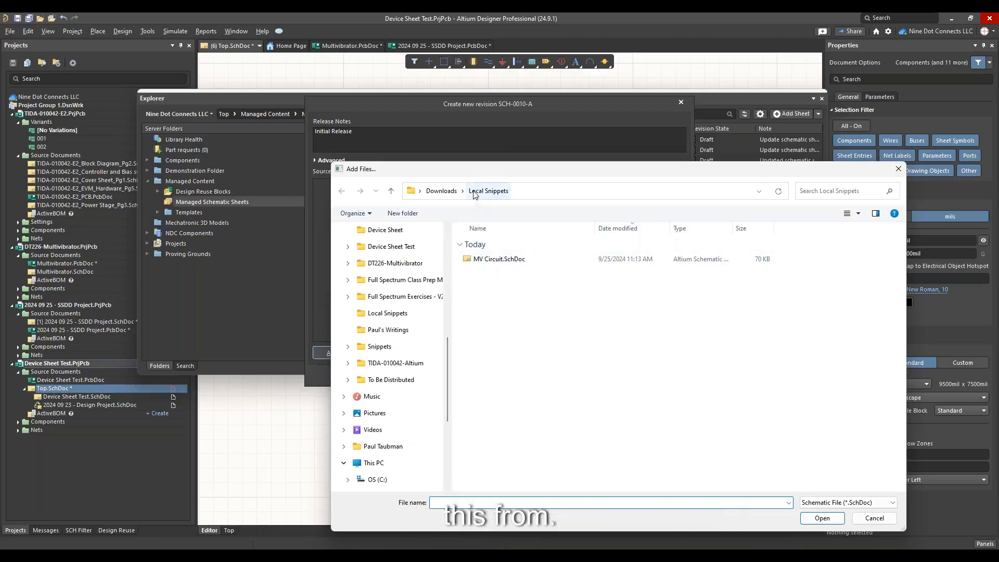
left_click(493, 263)
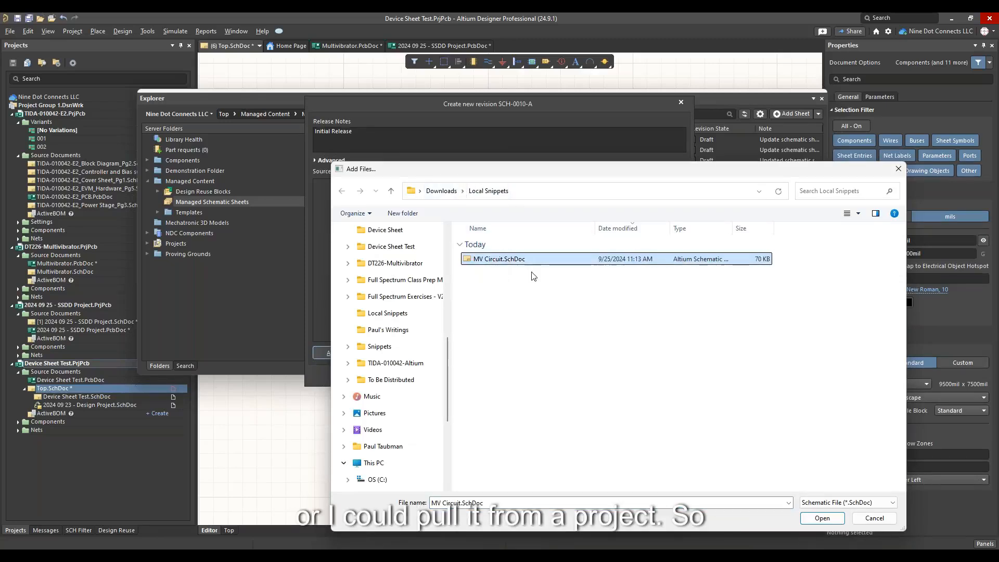
left_click(822, 518)
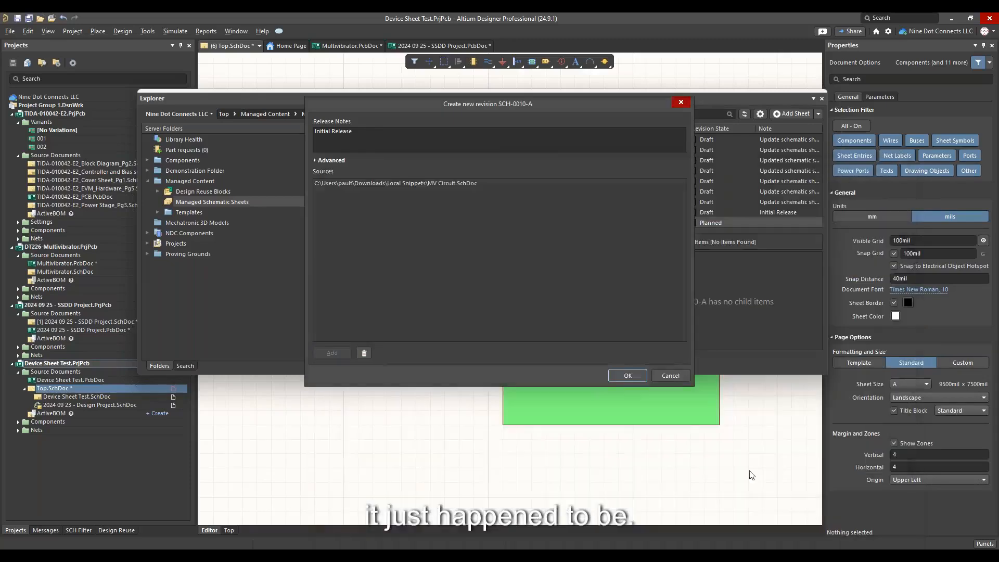
left_click(627, 375)
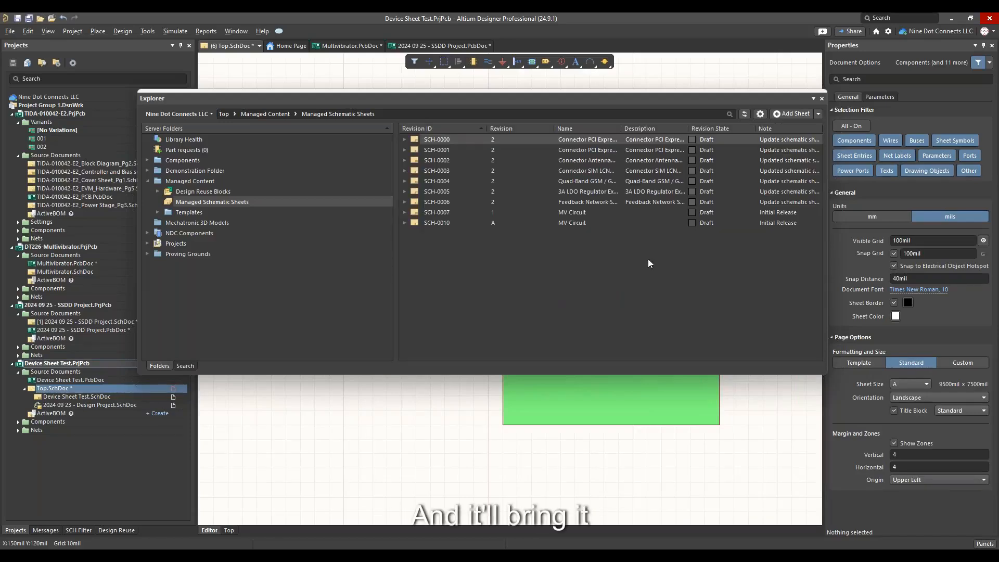
- Place the newly released MV Circuit managed sheet on Top.SchDoc at about X 1000 mil, Y 4300 mil, and close the Explorer
left_click(578, 223)
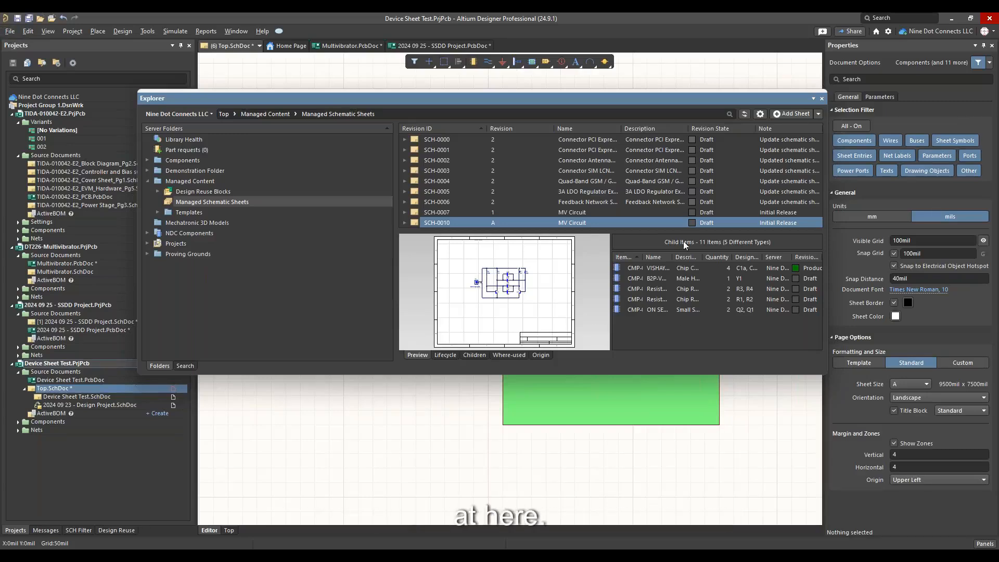
right_click(585, 224)
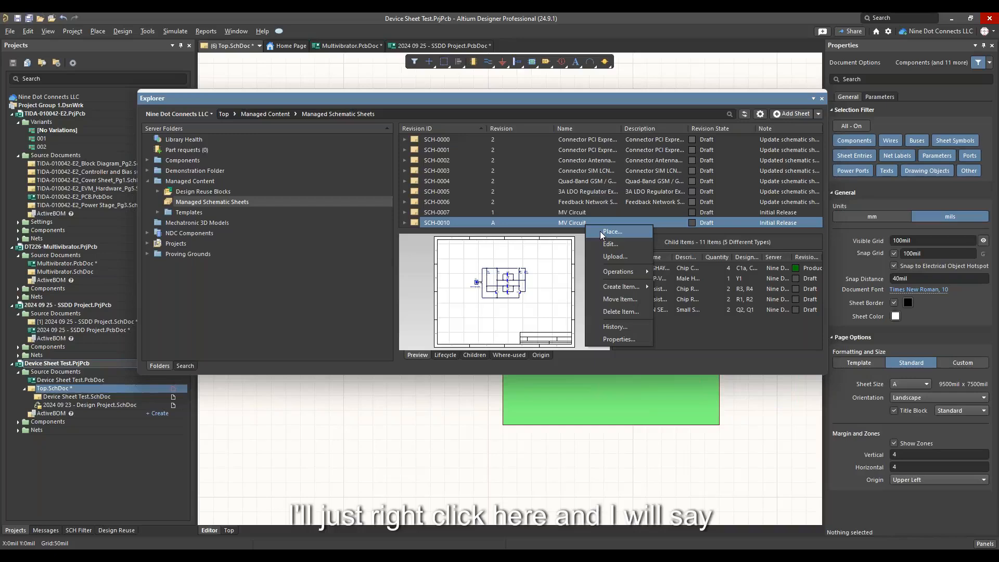
left_click(601, 231)
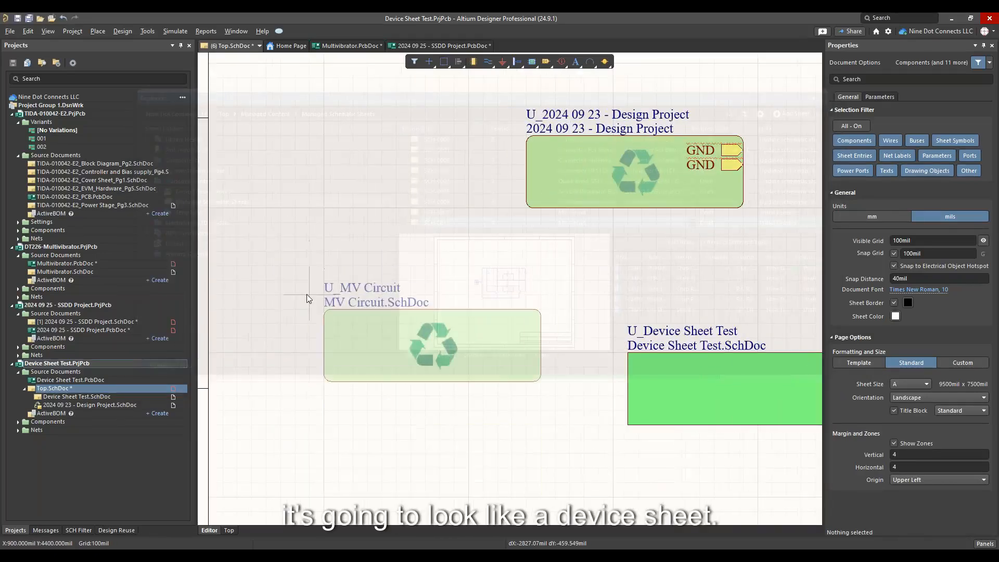
left_click(307, 294)
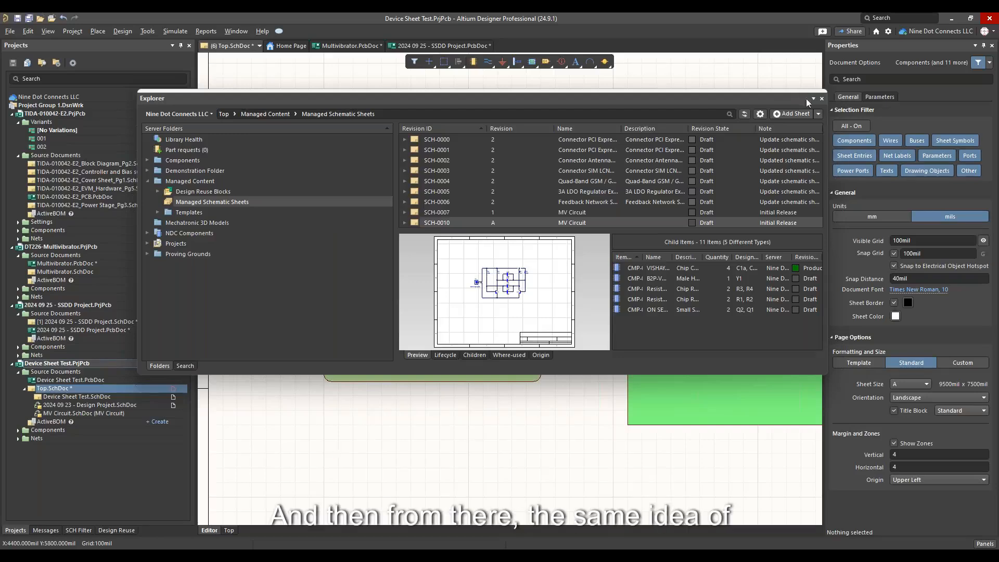
left_click(822, 98)
- Check which Refactor options are offered for the placed U_MV Circuit sheet symbol
left_click(391, 344)
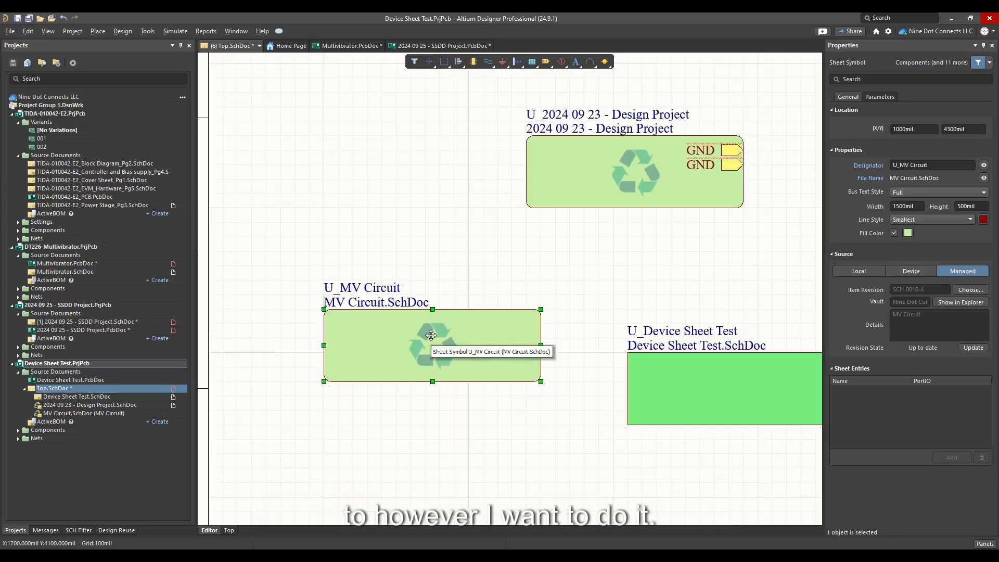
left_click(28, 31)
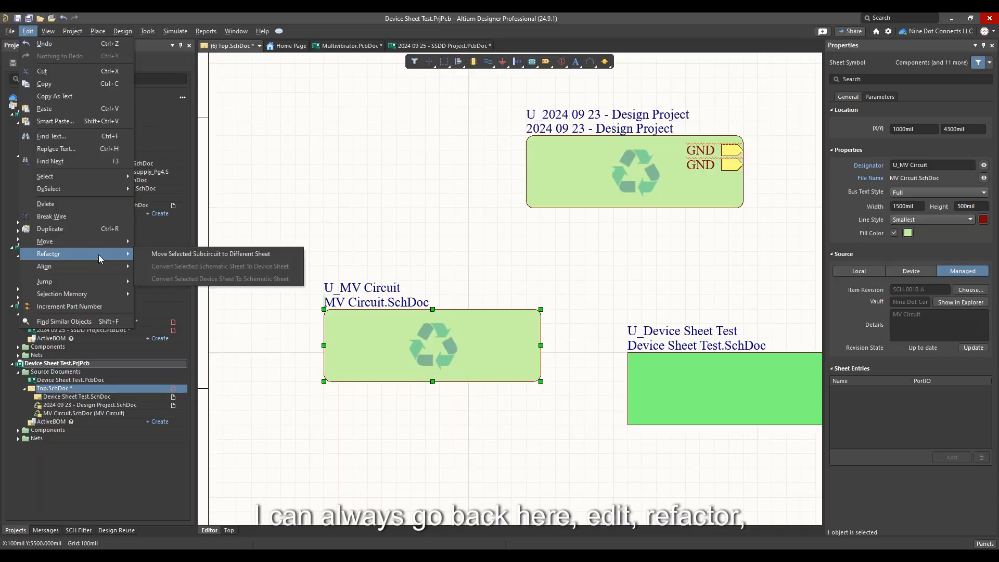
left_click(303, 216)
left_click(304, 247)
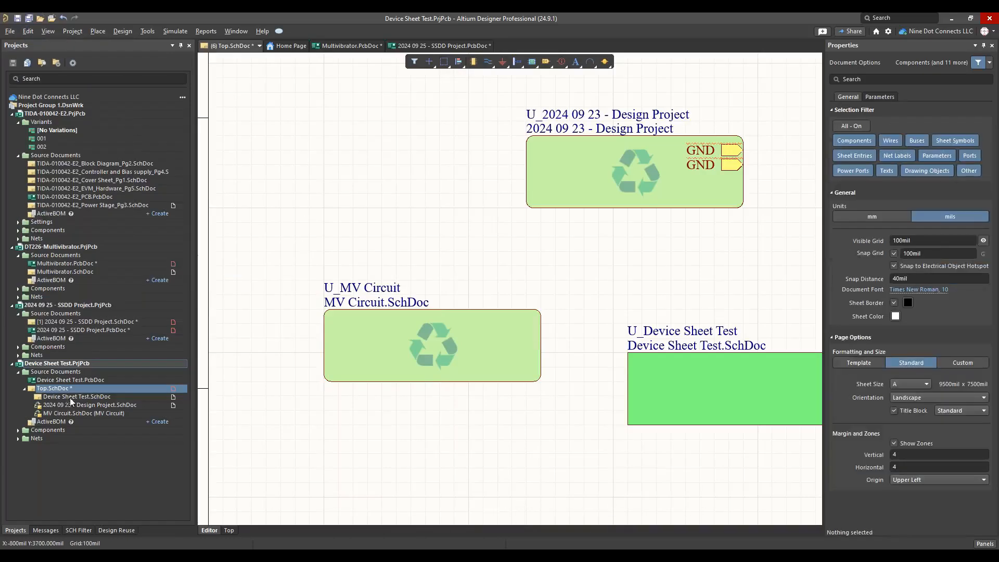
- Save Top.SchDoc and validate the Device Sheet Test PCB project
right_click(64, 382)
left_click(61, 386)
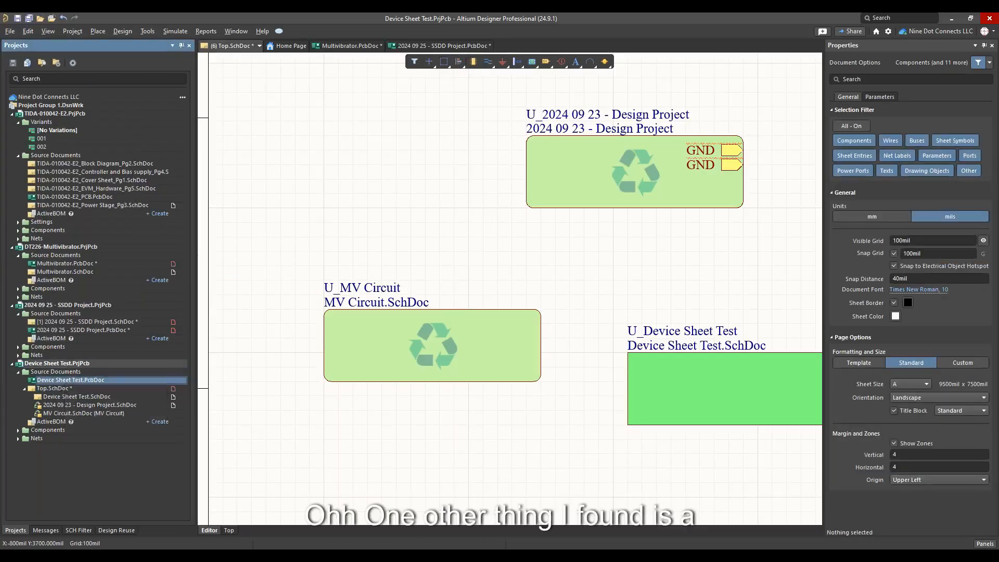
left_click(62, 388)
right_click(63, 388)
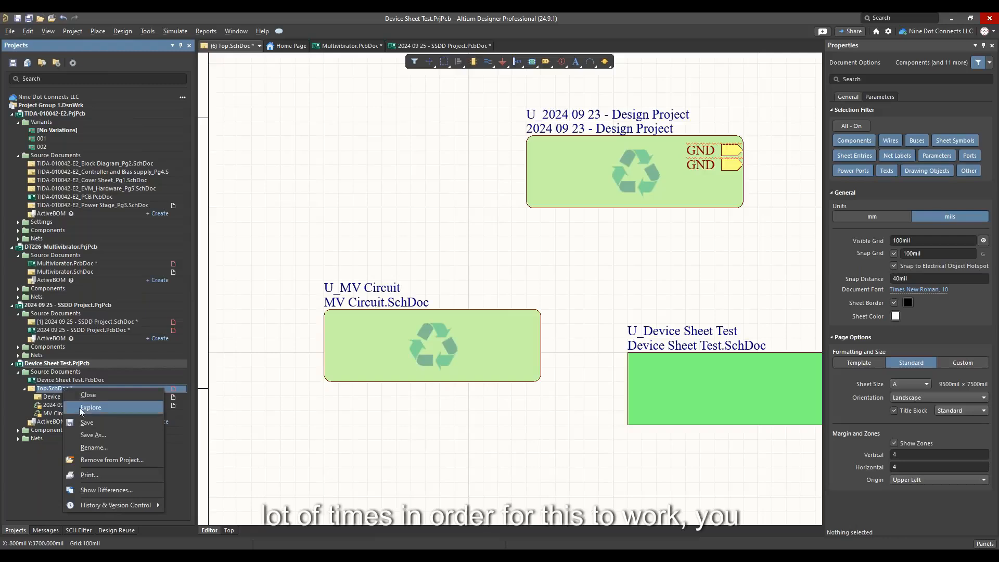
left_click(84, 423)
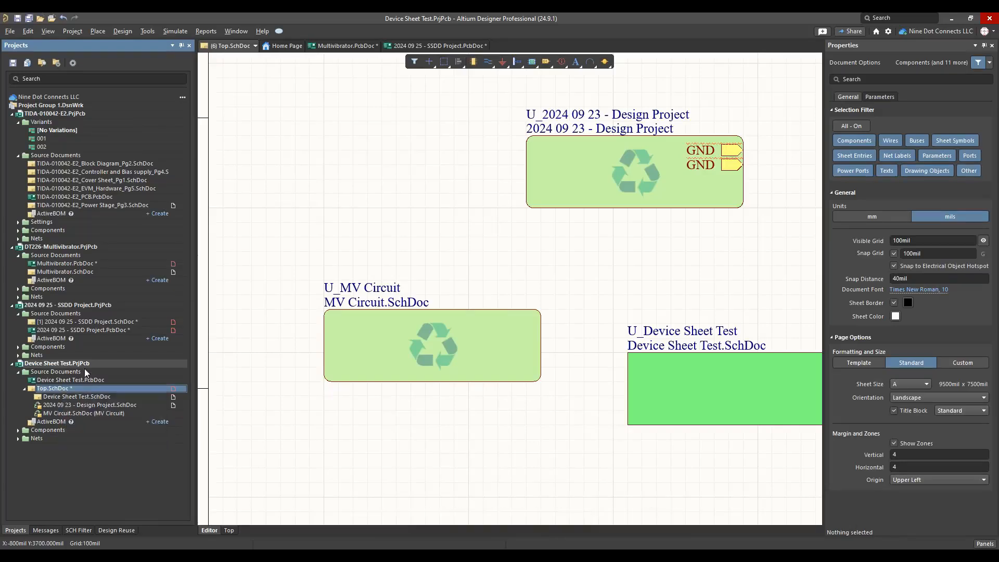
right_click(86, 364)
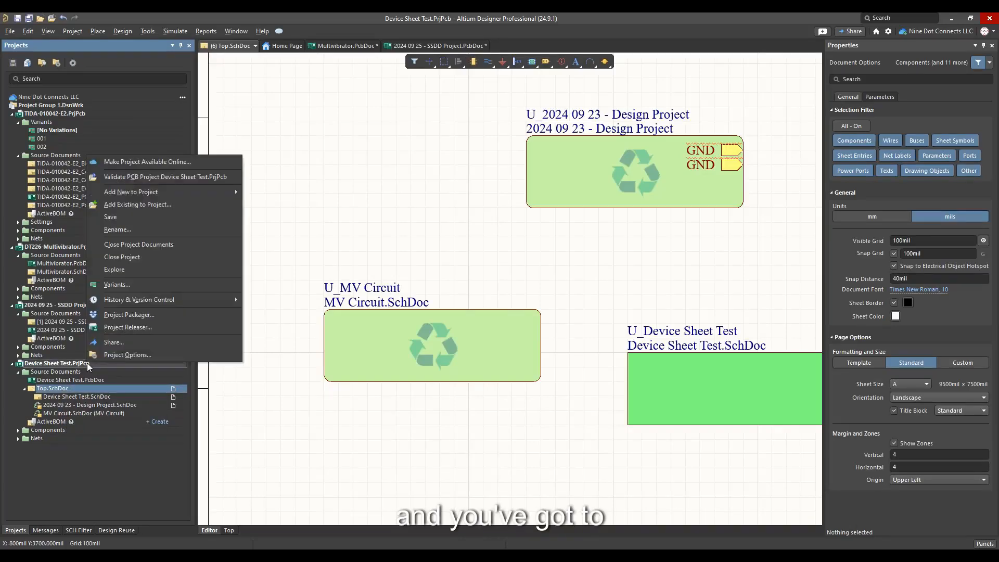
left_click(176, 179)
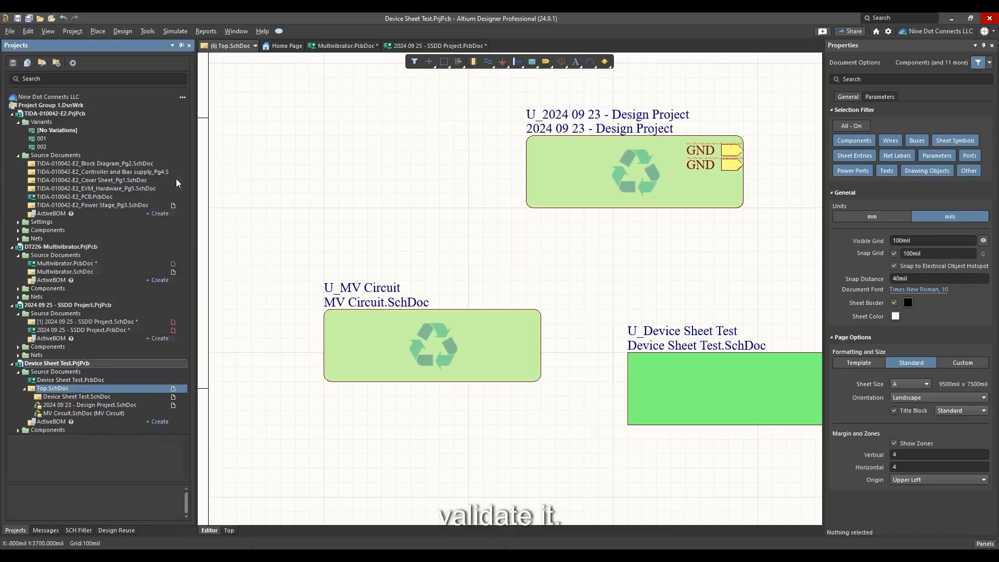
left_click(13, 531)
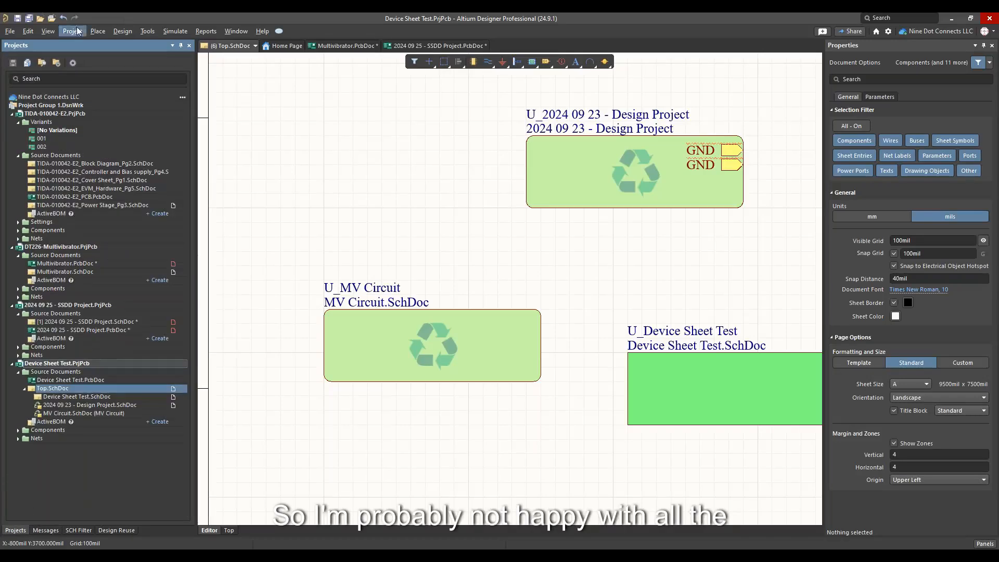
- Recheck the Refactor options for the U_MV Circuit sheet symbol in the saved and validated project
left_click(390, 337)
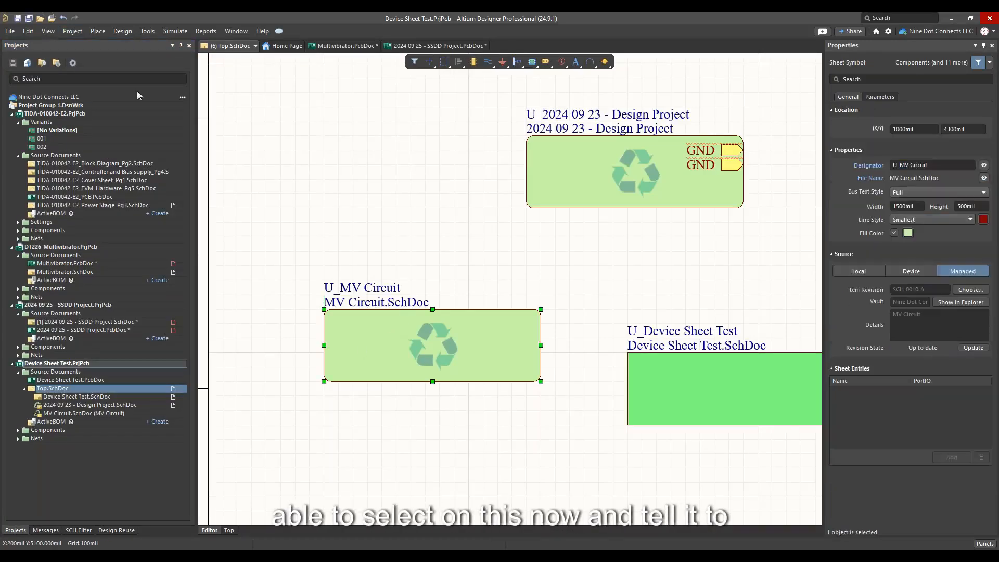
left_click(27, 31)
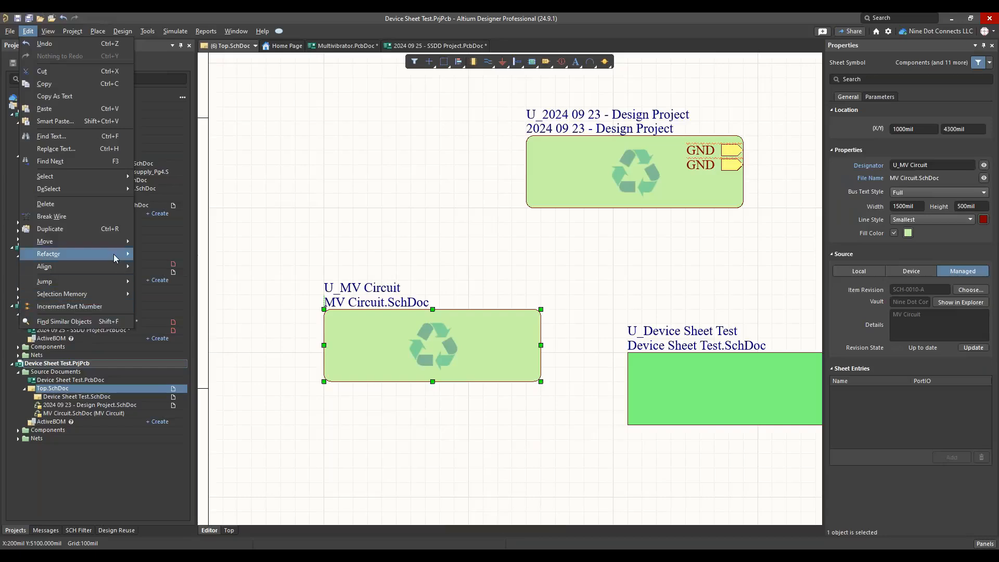
left_click(395, 238)
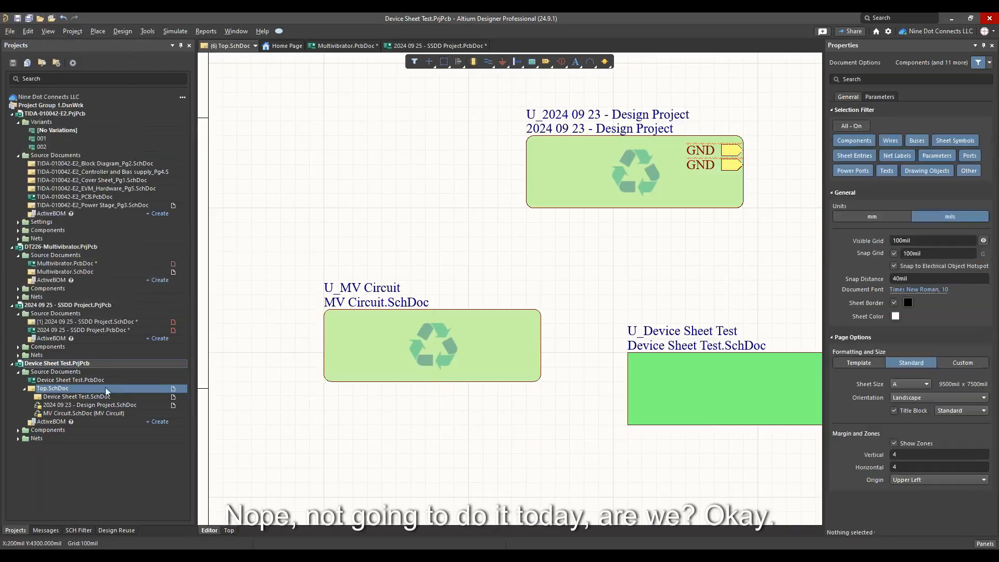
- Open the MV Circuit schematic by descending into its sheet symbol on the top sheet
right_click(82, 414)
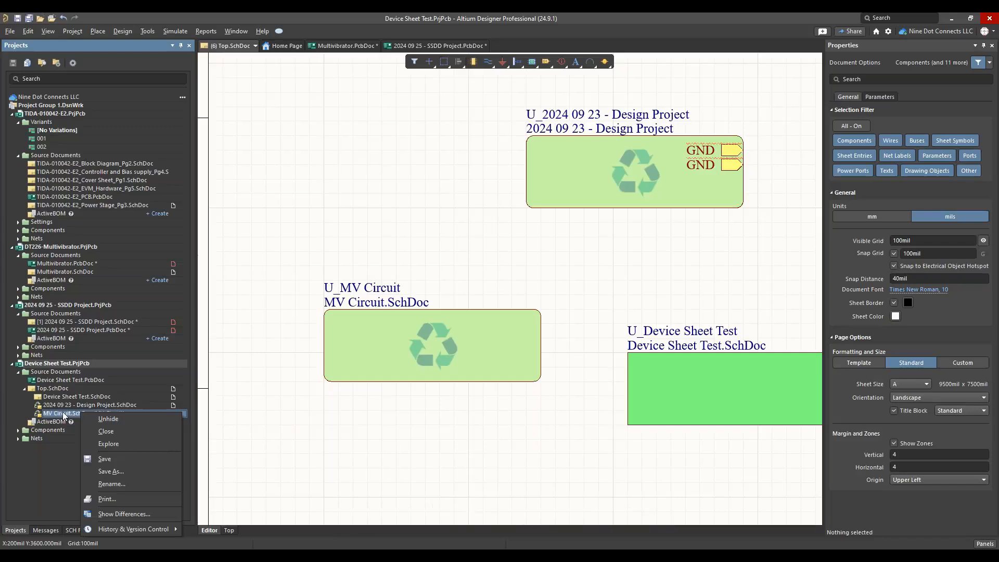
left_click(430, 359)
left_click(424, 353)
double_click(424, 353, "ctrl")
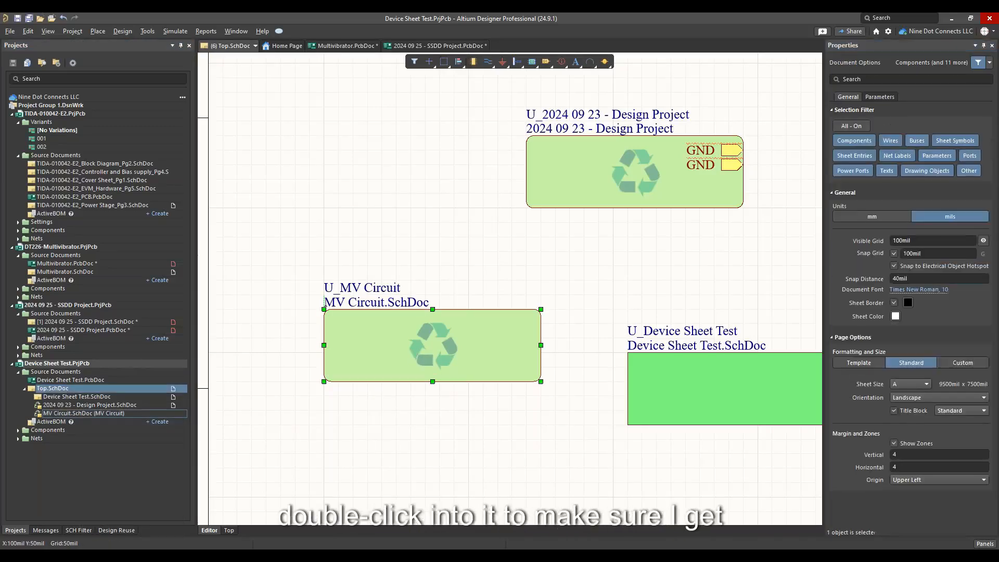
- Save a copy of the read-only MV Circuit schematic as "Copy of MV Circuit.SchDoc" in its managed sheet folder
right_click(58, 414)
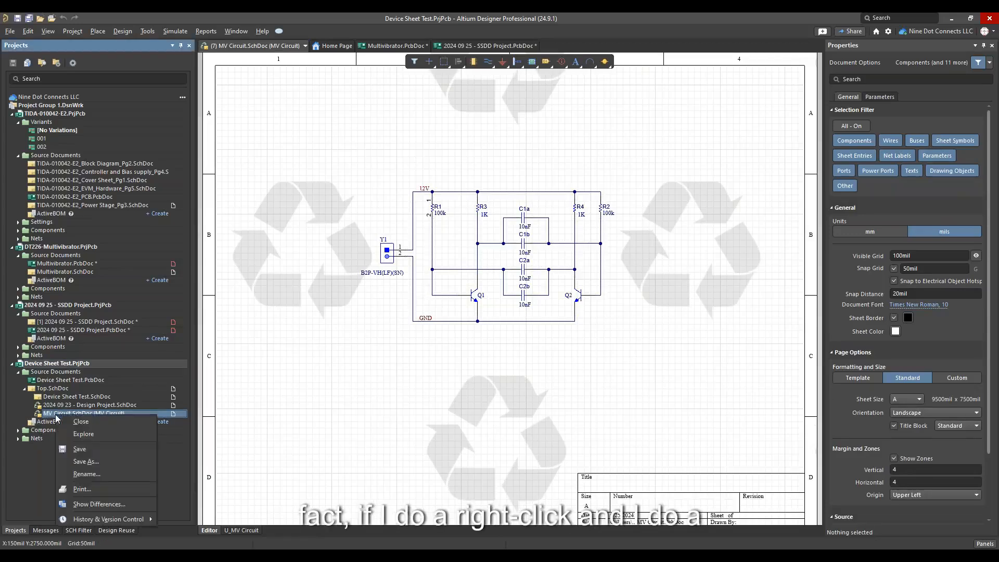
left_click(104, 451)
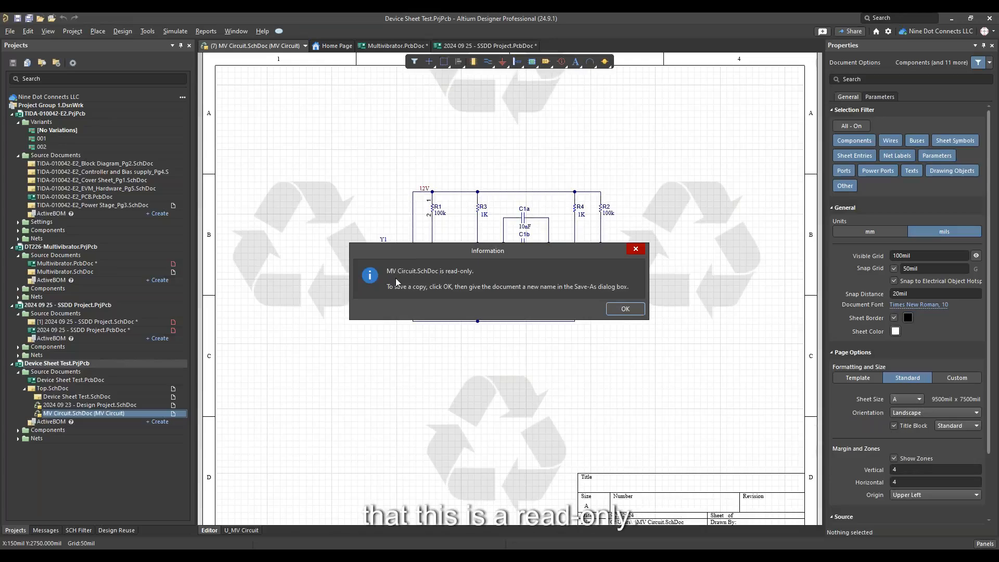
left_click(626, 309)
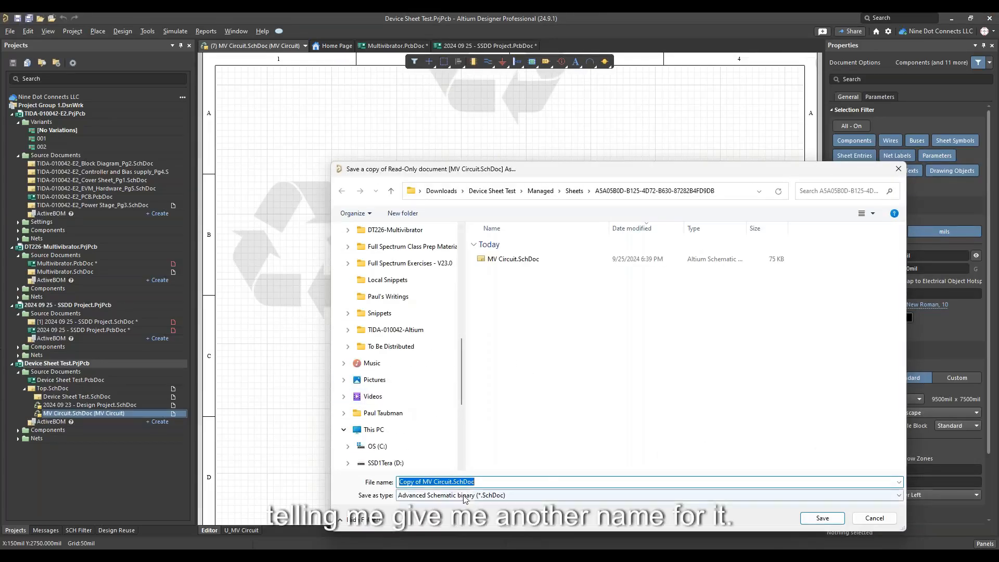
left_click(823, 518)
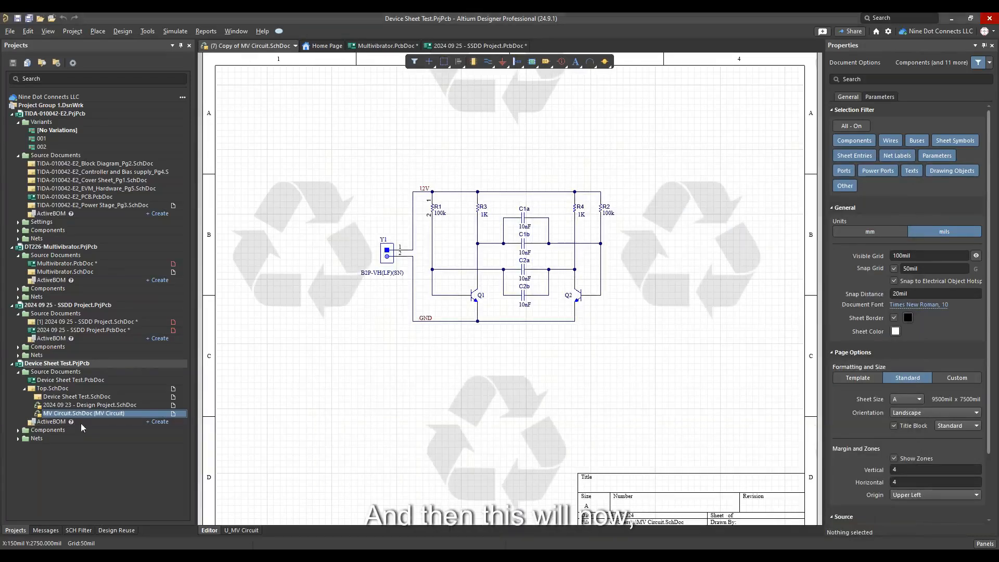
left_click_drag(57, 463, 55, 420)
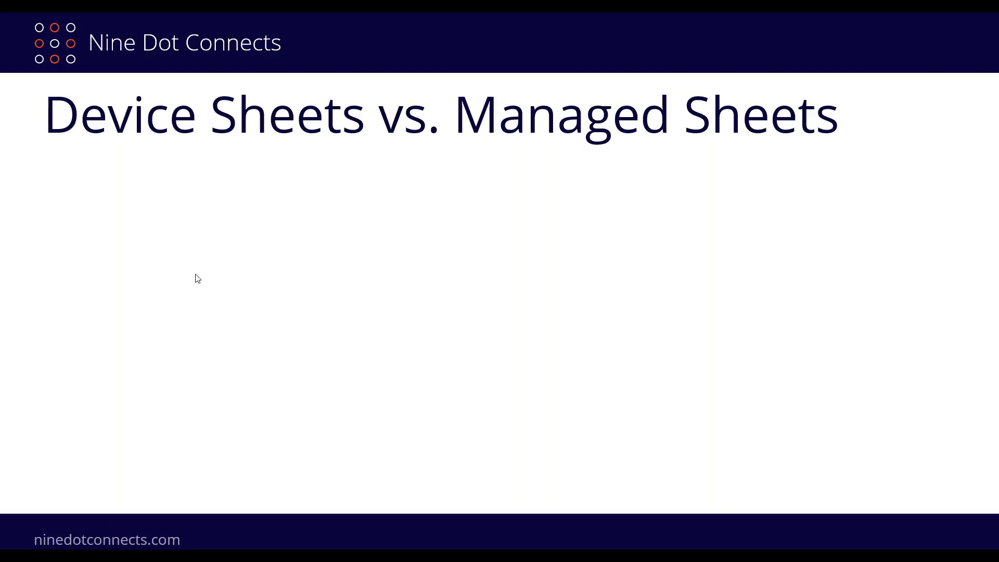
left_click(224, 295)
left_click(225, 293)
left_click(225, 293)
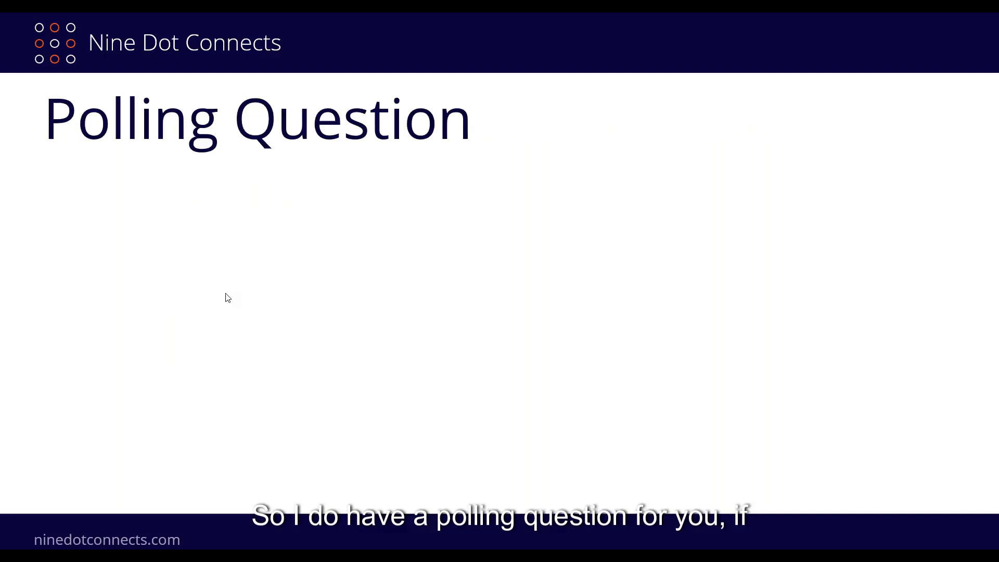
left_click(227, 298)
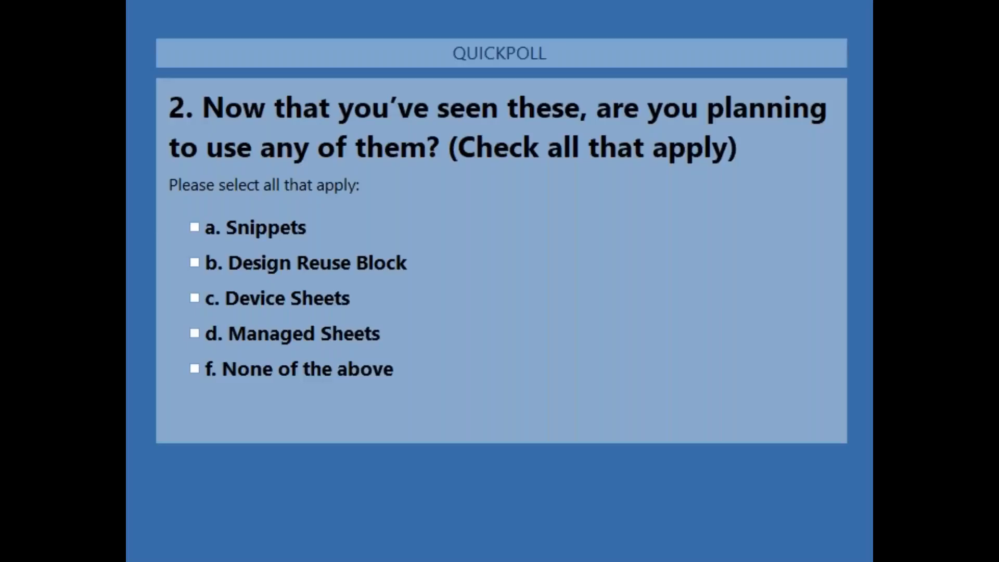